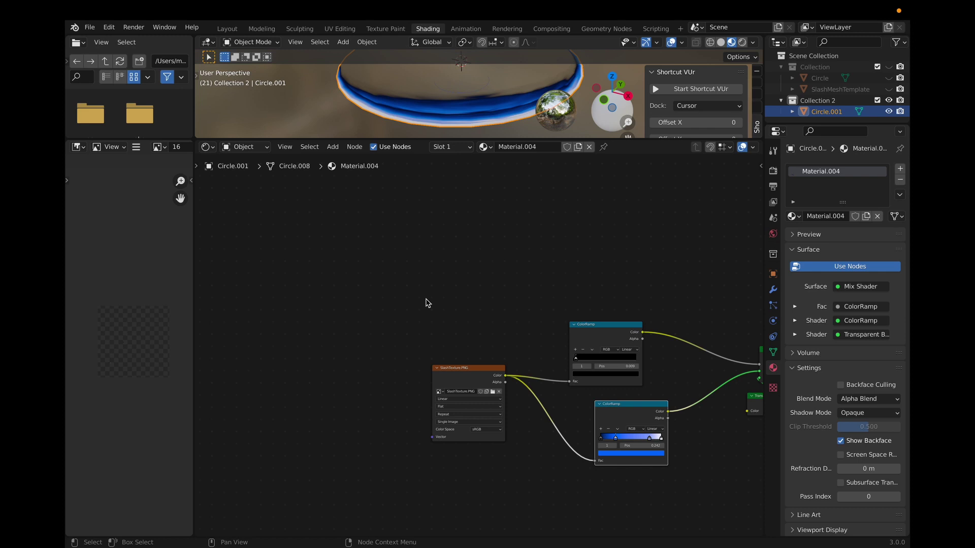
Add a Texture Coordinate node to Material.004 well before the SlashTexture.PNG image node.
key(shift+a)
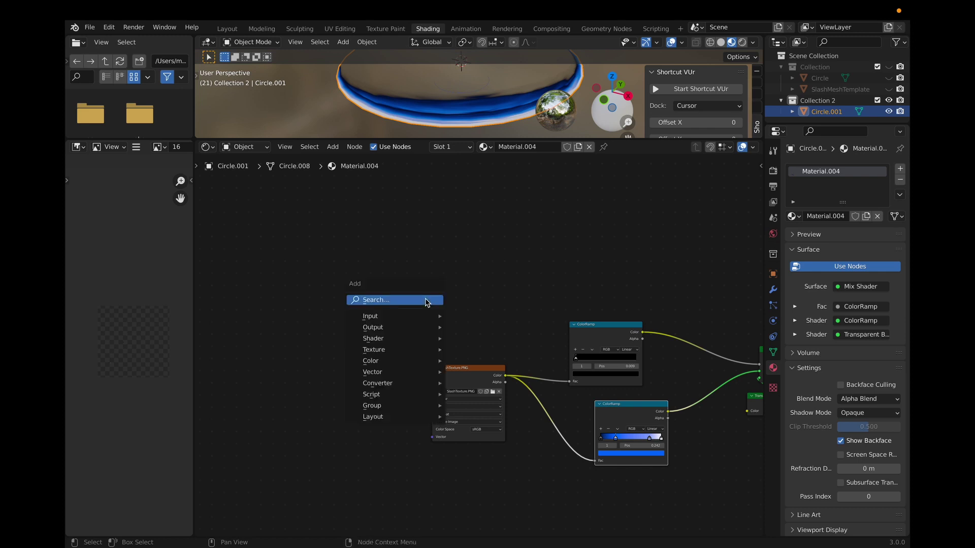
text(texture)
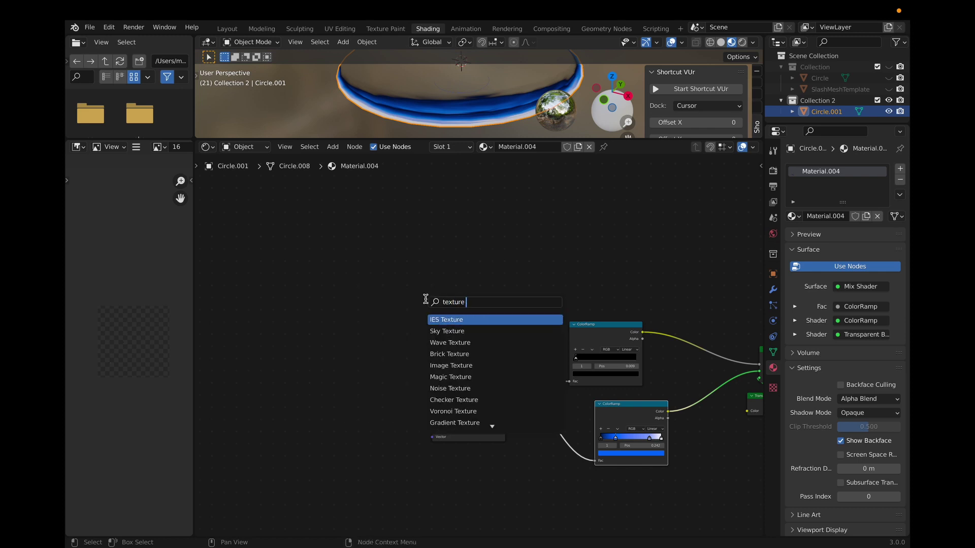
text( coor)
key(Return)
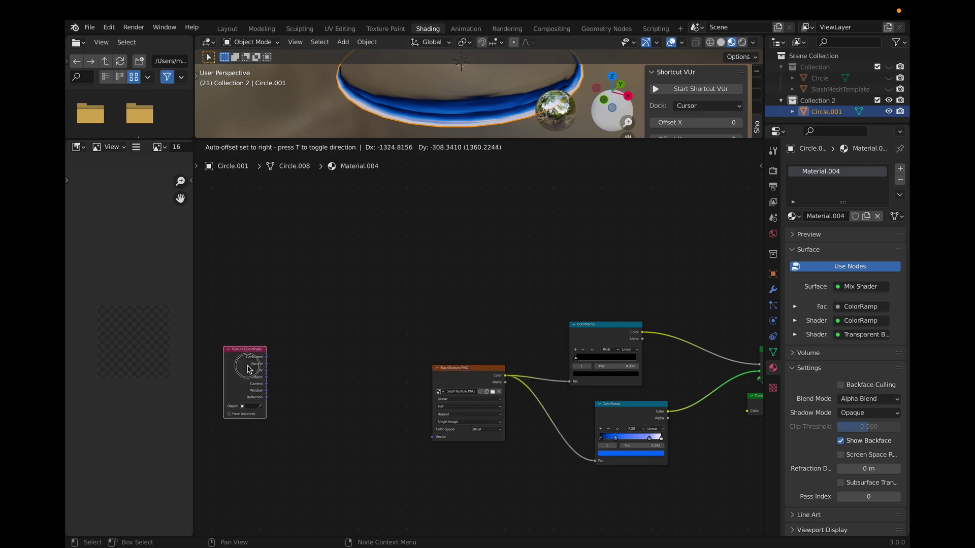
click(250, 370)
Add a Mapping node between the Texture Coordinate node and the SlashTexture.PNG node.
key(shift+a)
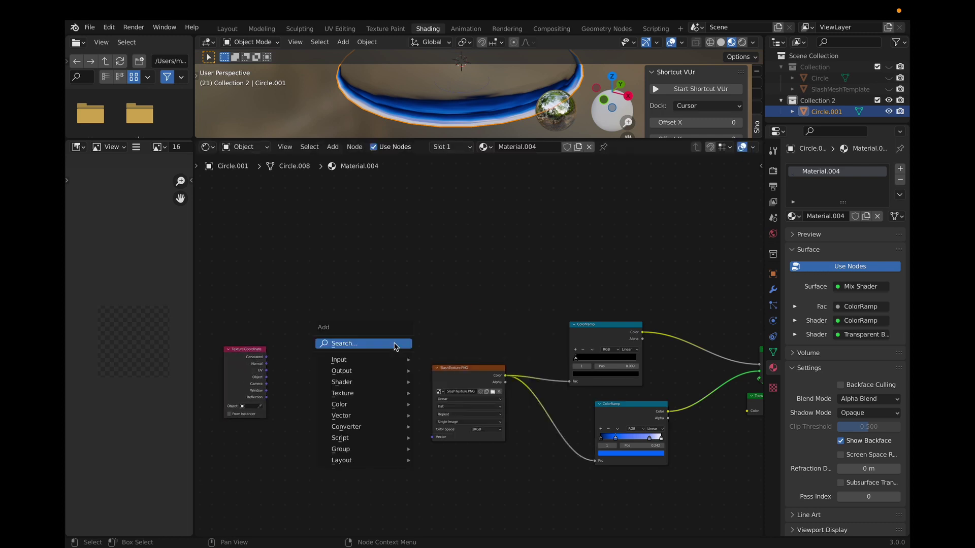
click(395, 344)
key(Escape)
key(shift+a)
click(394, 344)
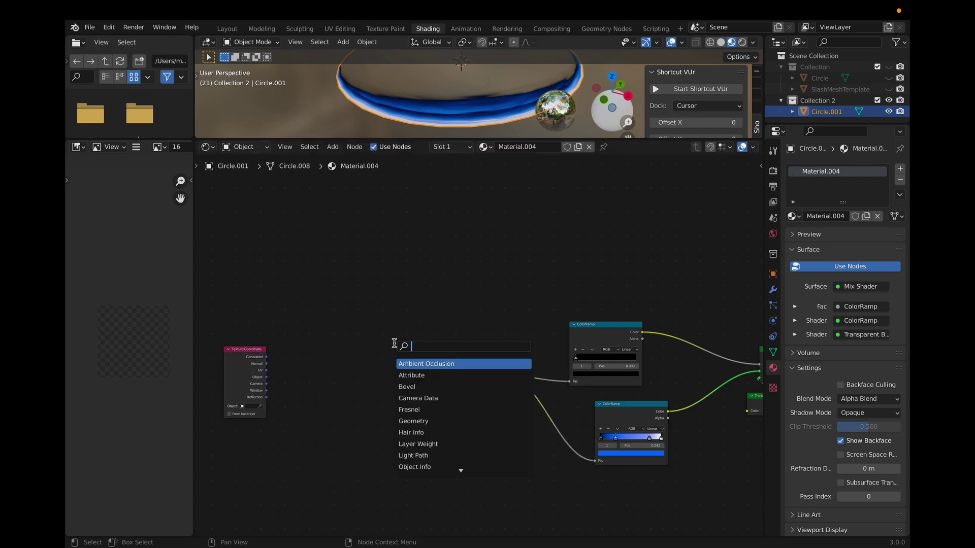
text(mapp)
key(Return)
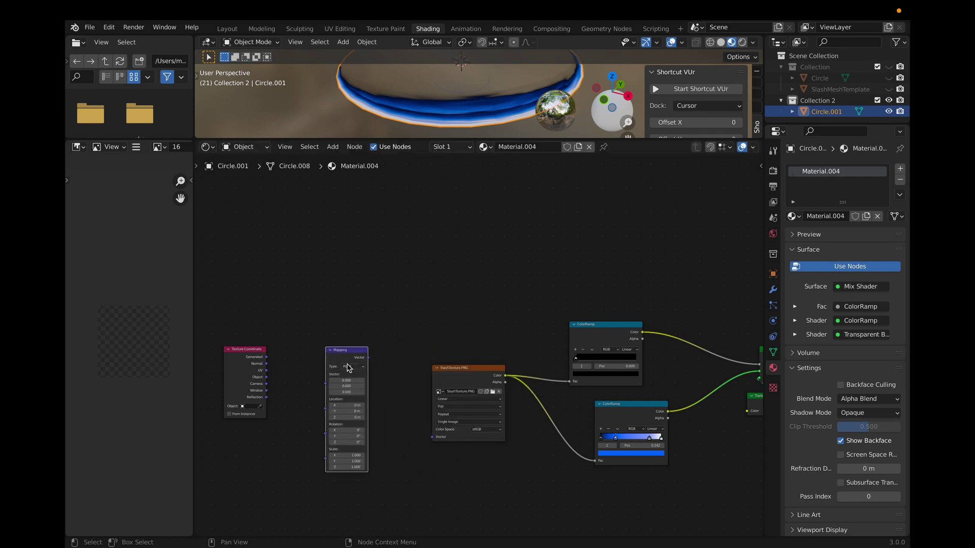
click(325, 365)
Link the Texture Coordinate UV output to the Mapping Vector input, and the Mapping output to the SlashTexture.PNG Vector input.
scroll(325, 366, up, 4)
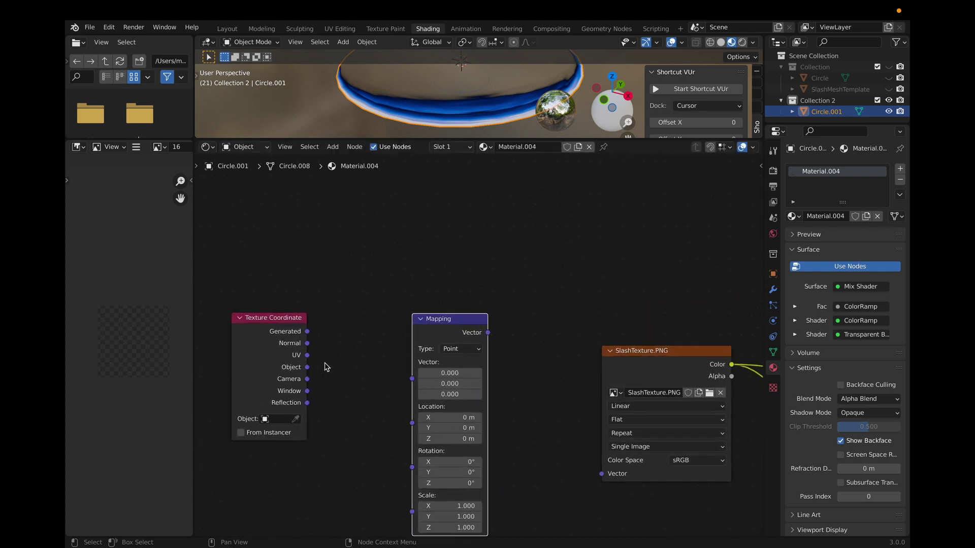
scroll(326, 366, left, 3)
drag(320, 351, 461, 382)
scroll(483, 380, right, 7)
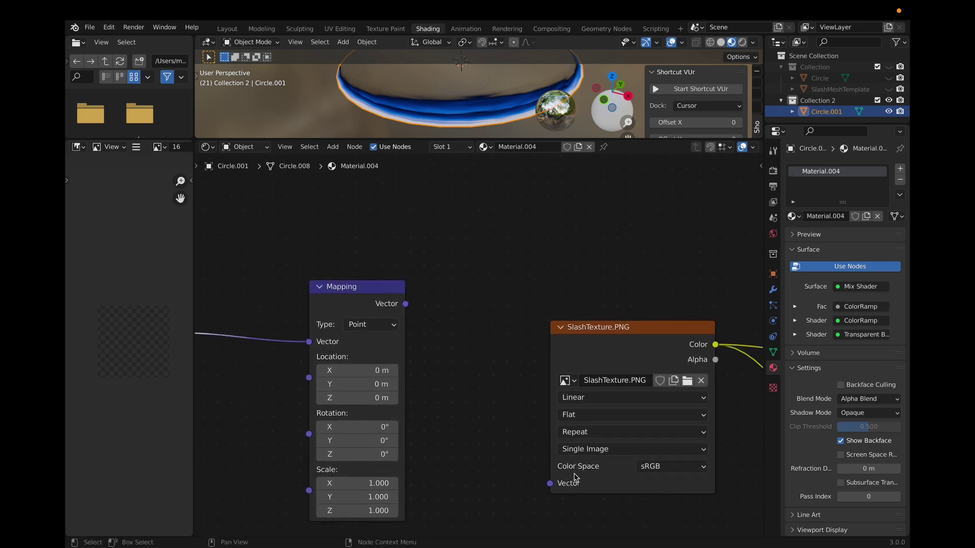
drag(411, 307, 550, 484)
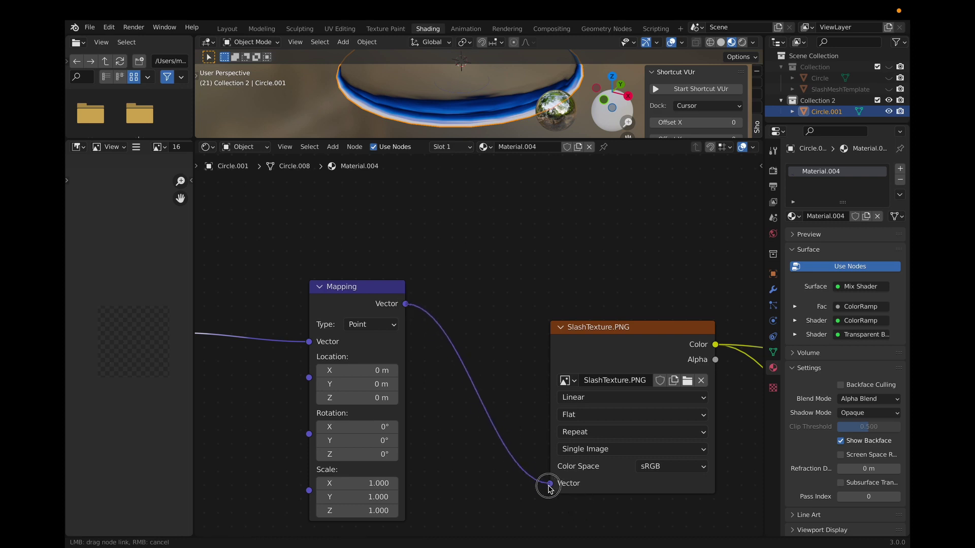
Enlarge the 3D viewport above the node editor so more of the slash shows.
scroll(485, 281, left, 5)
scroll(485, 281, down, 2)
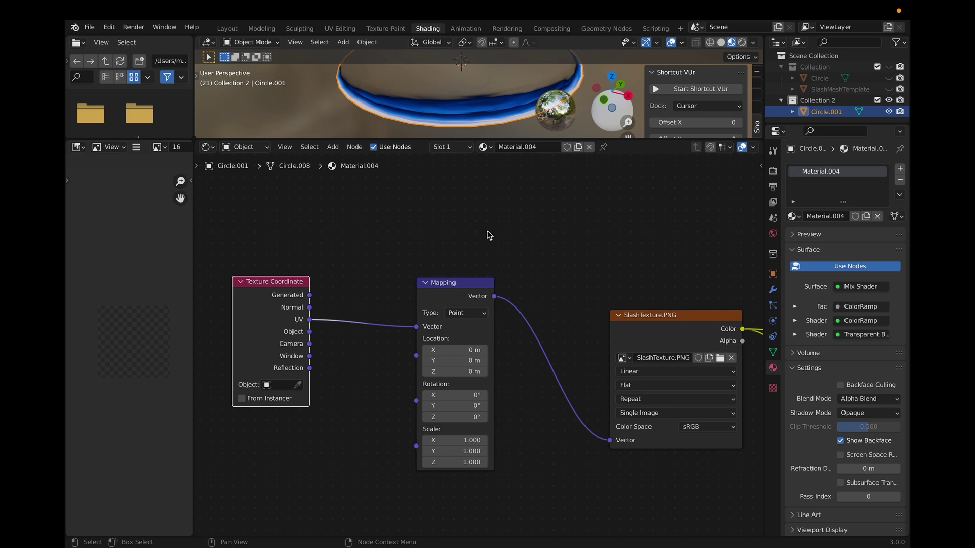
drag(422, 139, 425, 198)
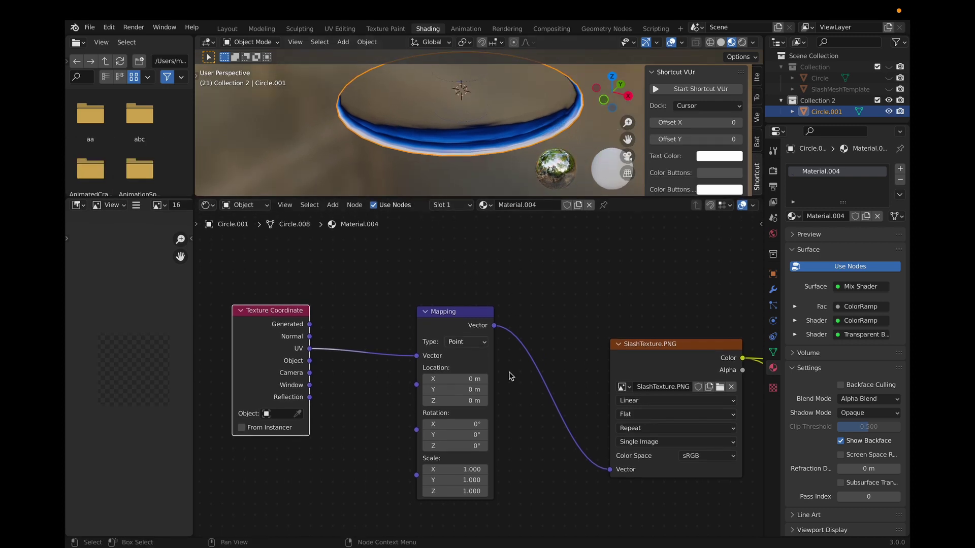
Try changing the Mapping node's X location and other transform values, and undo the changes.
scroll(529, 381, up, 1)
drag(461, 375, 508, 377)
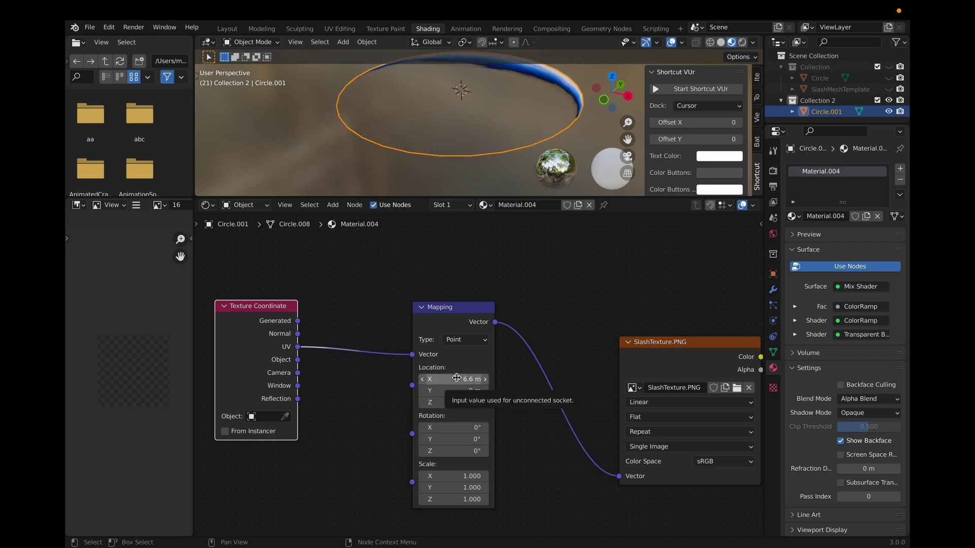
key(super+z)
drag(448, 427, 435, 476)
key(ctrl+z)
key(ctrl+z)
key(ctrl+z)
key(ctrl+z)
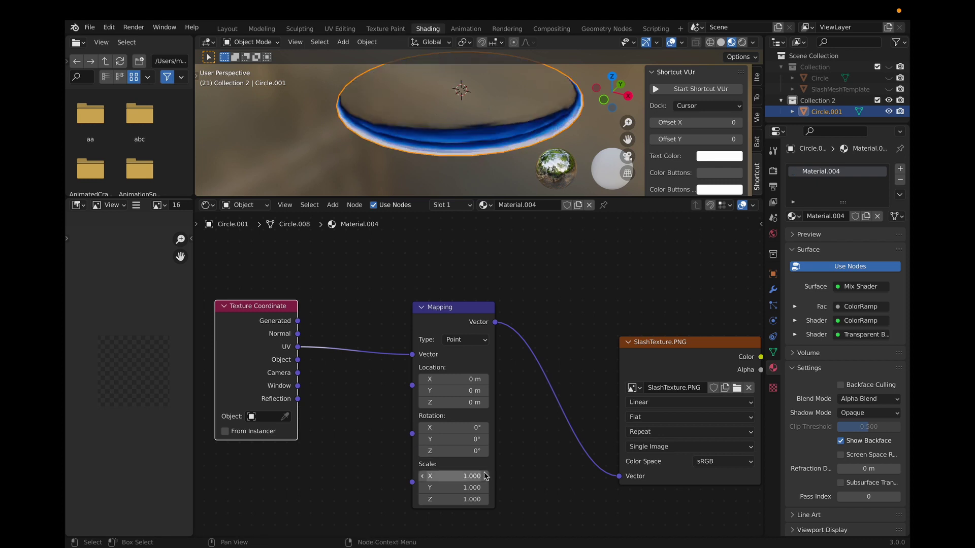
Examine the node chain from the Texture Coordinate node through the ColorRamps to the Mix Shader.
ctrl+middle_drag(458, 451, 458, 456)
scroll(458, 456, down, 2)
scroll(457, 459, right, 4)
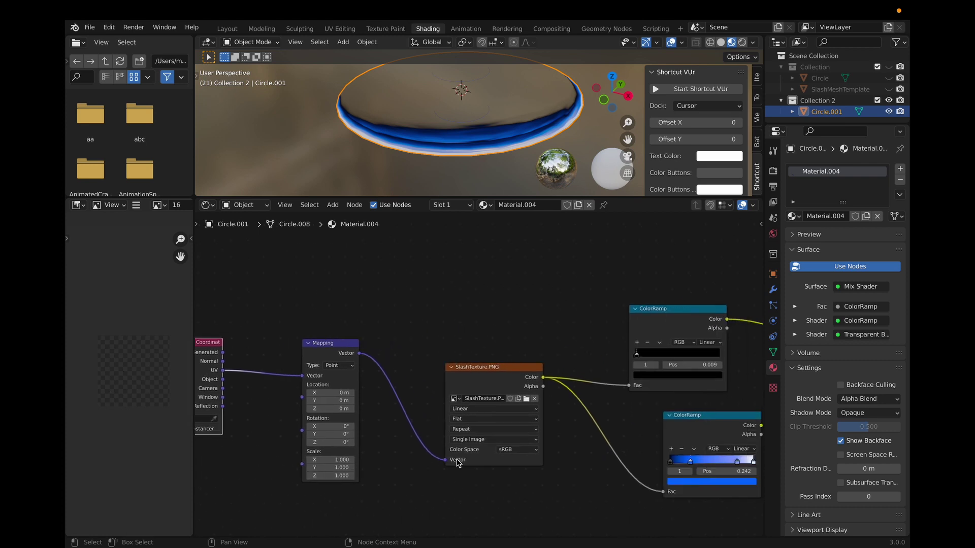
scroll(456, 460, down, 2)
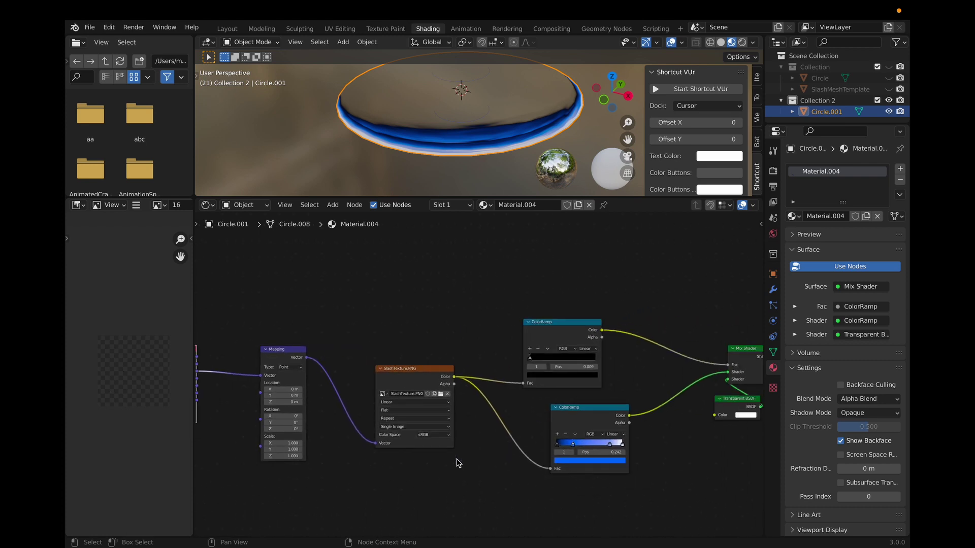
scroll(458, 463, left, 4)
scroll(458, 463, up, 2)
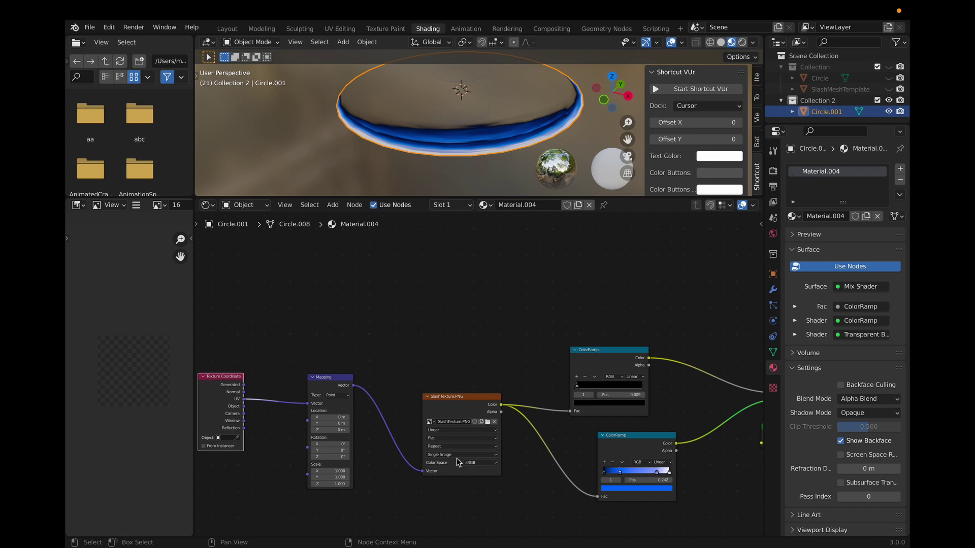
scroll(459, 463, left, 5)
scroll(458, 463, up, 1)
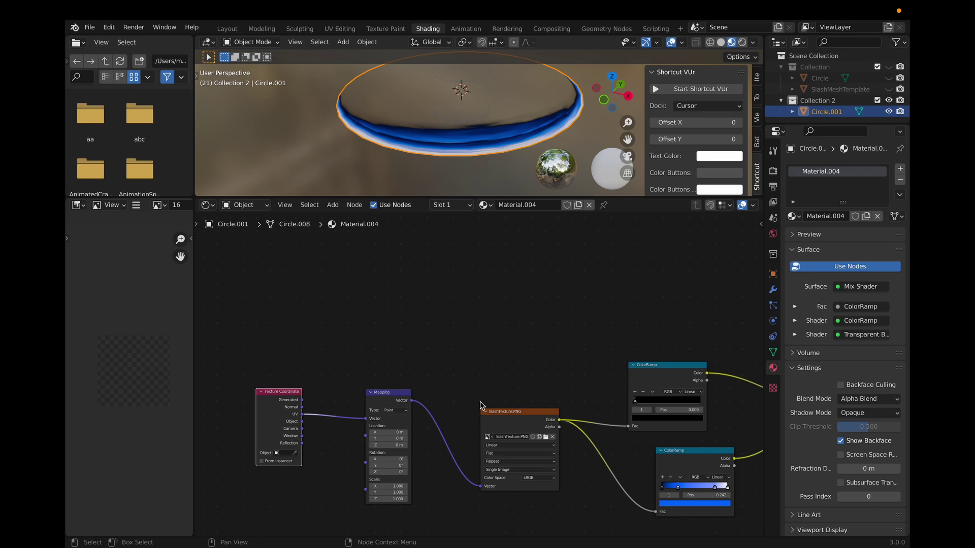
Duplicate the Texture Coordinate and Mapping nodes together and place the copies above the originals.
scroll(480, 404, down, 3)
scroll(481, 404, right, 1)
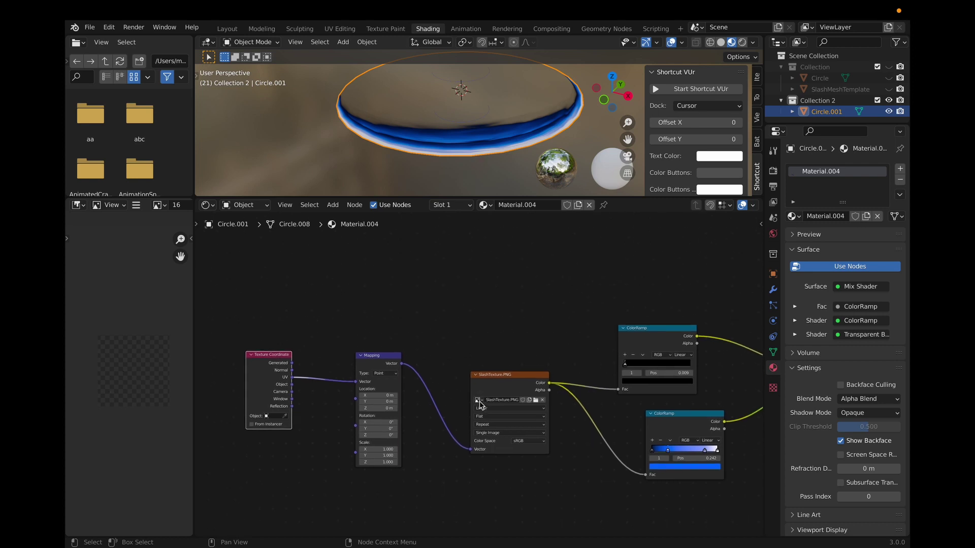
scroll(480, 405, right, 2)
ctrl+scroll(479, 406, down, 1)
scroll(480, 406, left, 2)
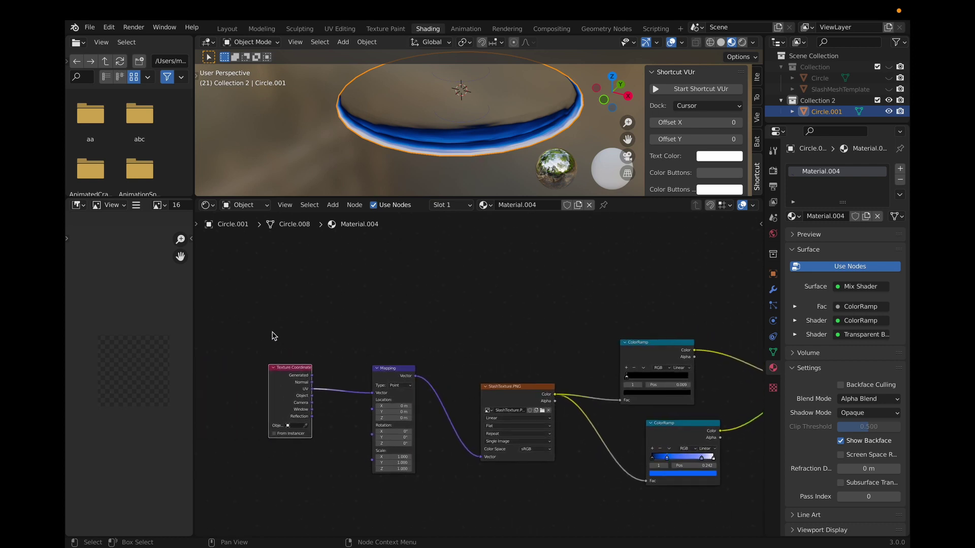
drag(273, 335, 447, 472)
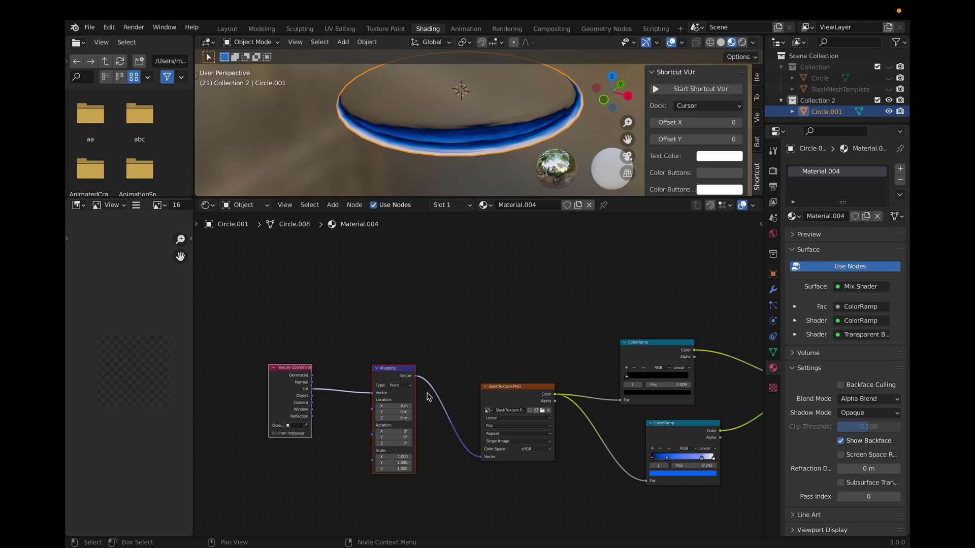
key(shift+d)
click(445, 278)
Add a Voronoi Texture node just after the duplicated Mapping node.
scroll(522, 316, up, 3)
scroll(522, 315, right, 4)
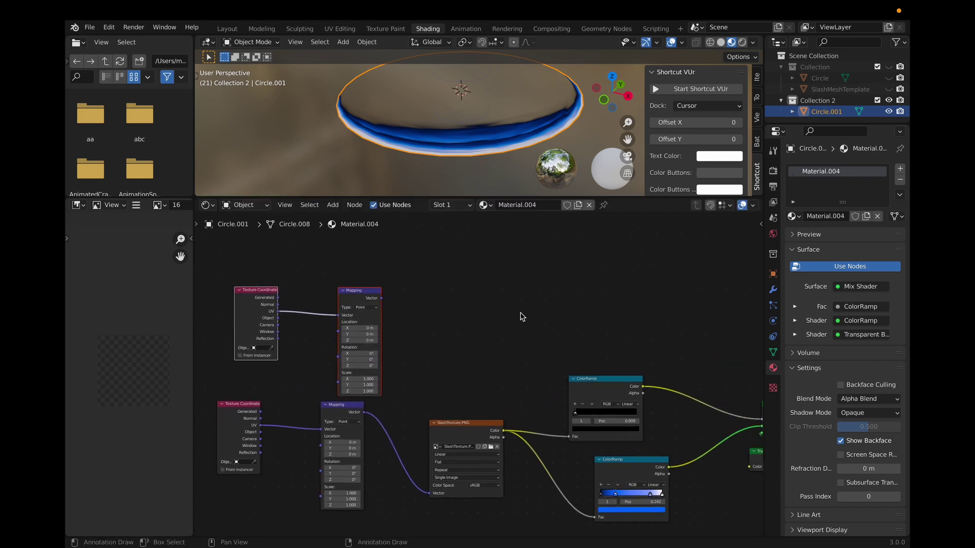
click(522, 316)
key(shift+a)
click(440, 317)
text(voro)
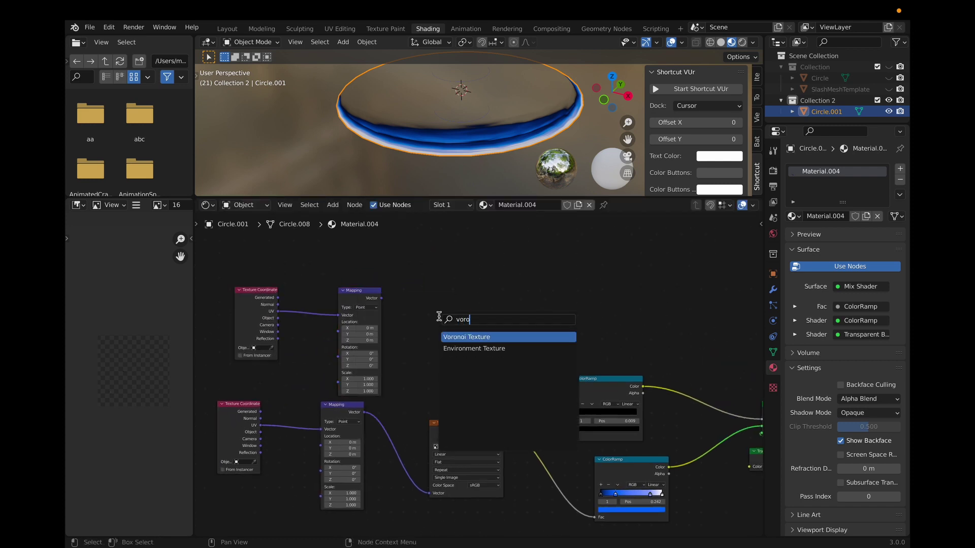
click(457, 337)
click(449, 293)
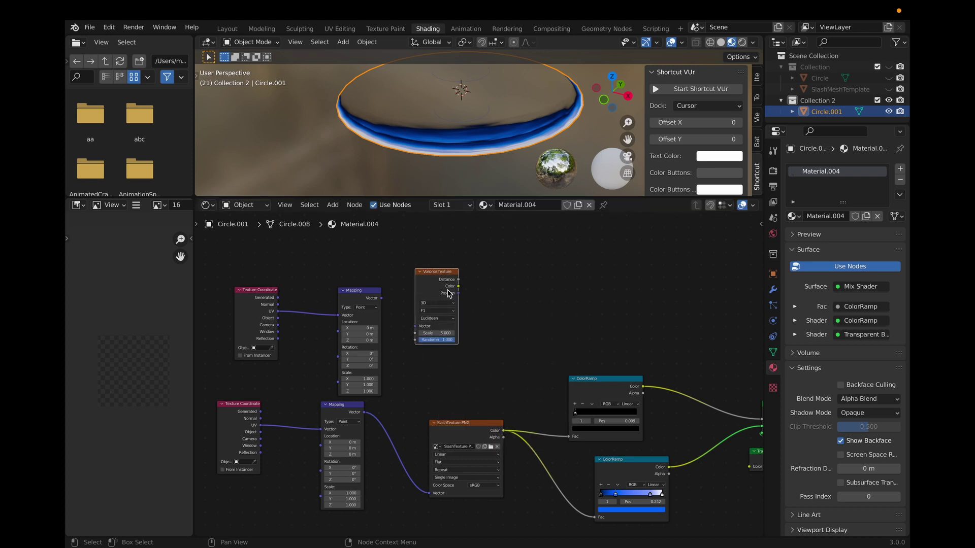
Adjust the Voronoi Texture node's placement and link the duplicated Mapping node's Vector output to its Vector input.
scroll(447, 290, up, 6)
scroll(447, 289, left, 3)
drag(447, 287, 458, 261)
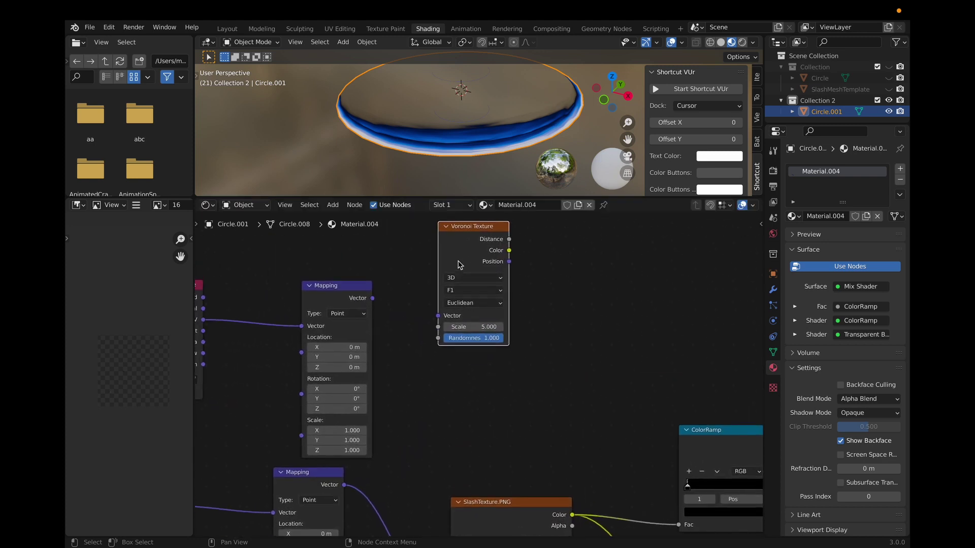
drag(375, 305, 442, 324)
Add a ColorRamp node after the Voronoi Texture and link the Voronoi Distance output to its Fac input.
scroll(610, 355, right, 5)
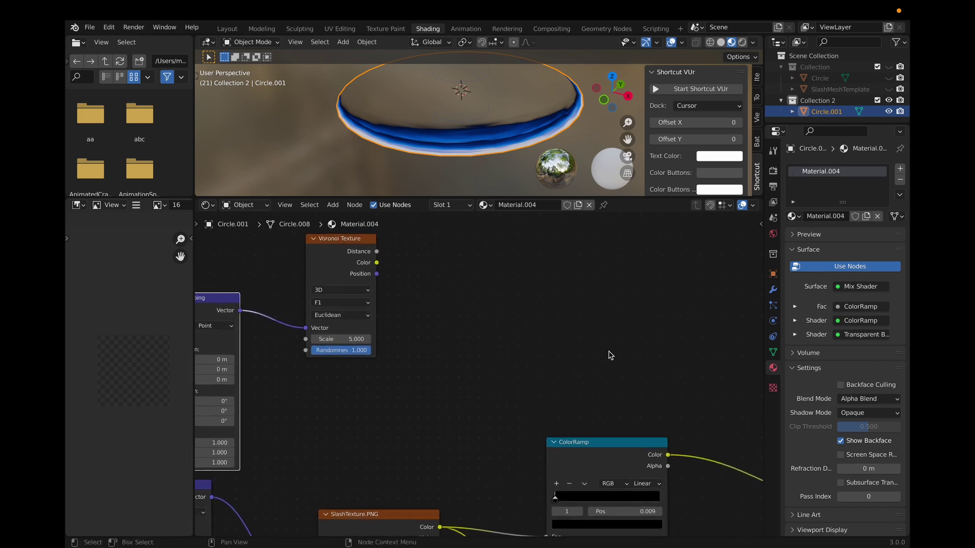
key(shift+a)
click(585, 352)
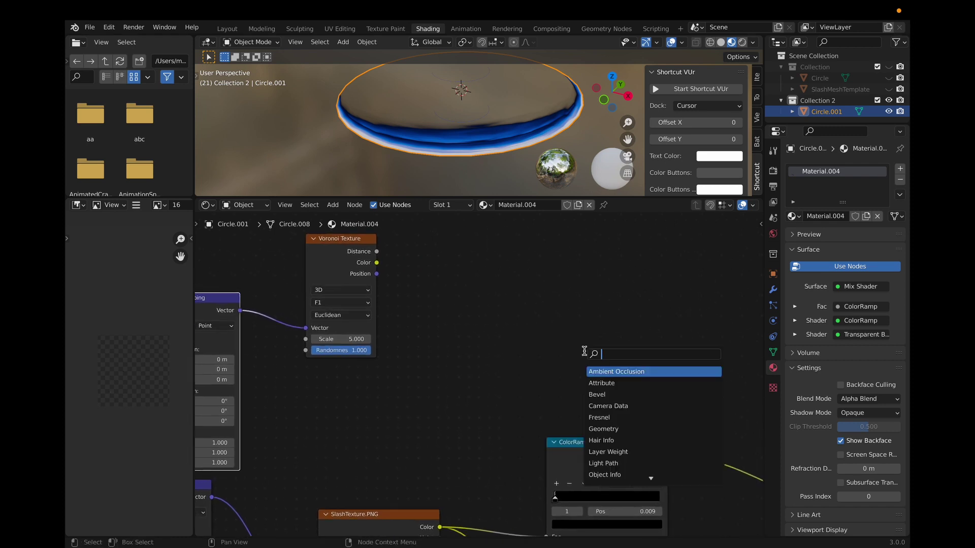
text(colorr)
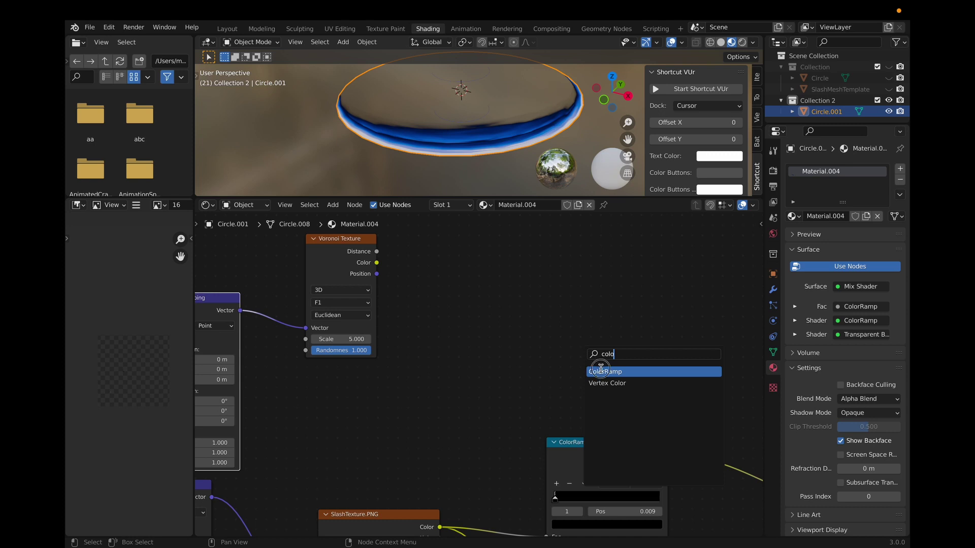
key(Return)
click(476, 299)
scroll(477, 297, up, 2)
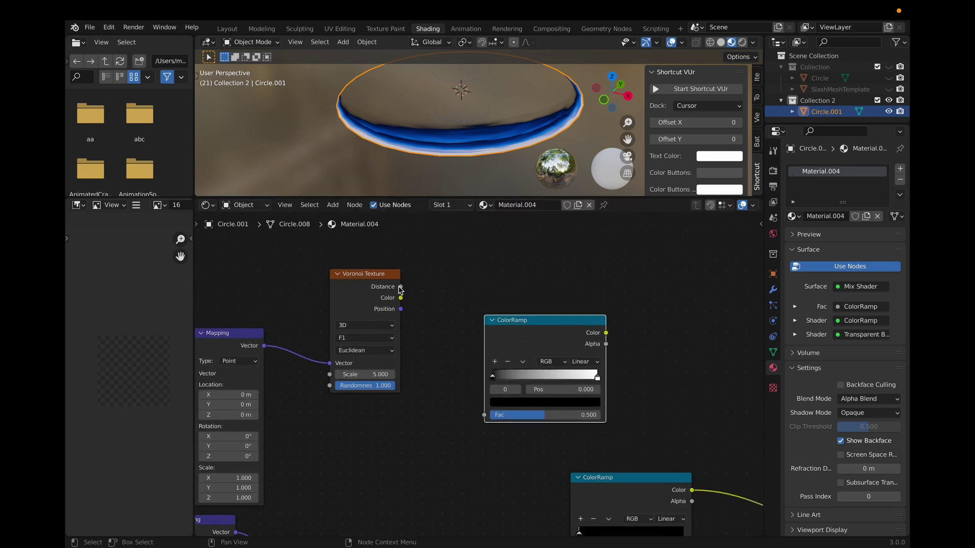
drag(400, 288, 485, 415)
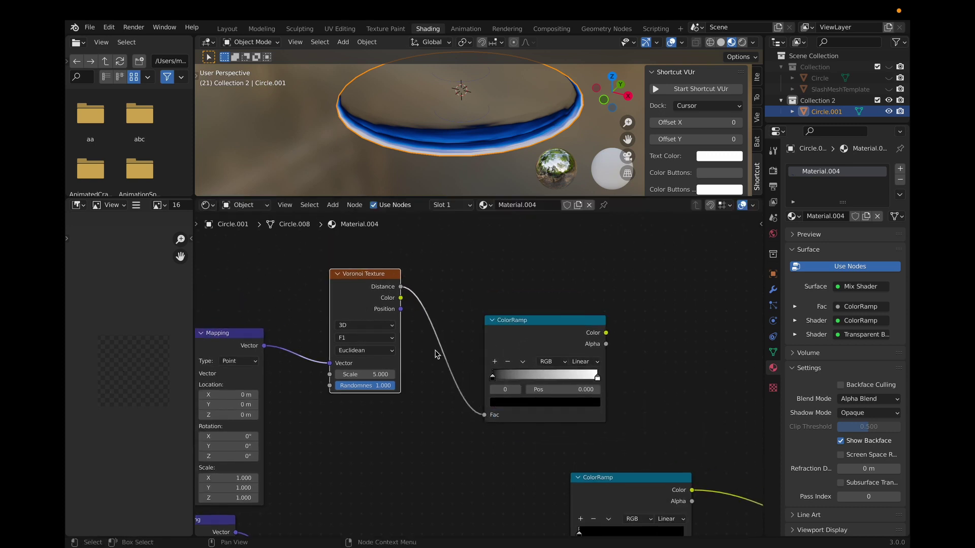
Examine the new ColorRamp alongside the Mix Shader chain, and the slash in the 3D viewport.
scroll(511, 431, right, 10)
scroll(511, 431, down, 3)
right_click(510, 431)
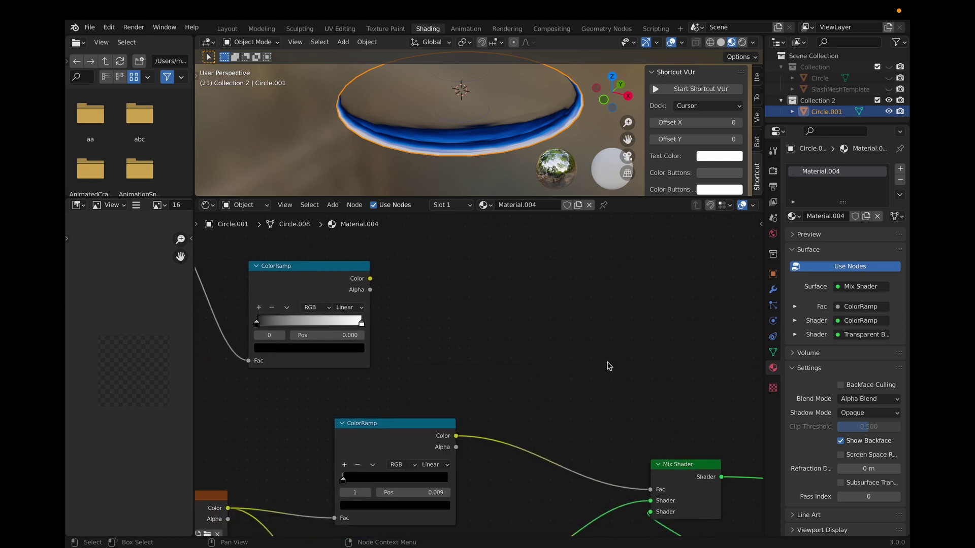
scroll(610, 366, left, 5)
scroll(610, 367, down, 3)
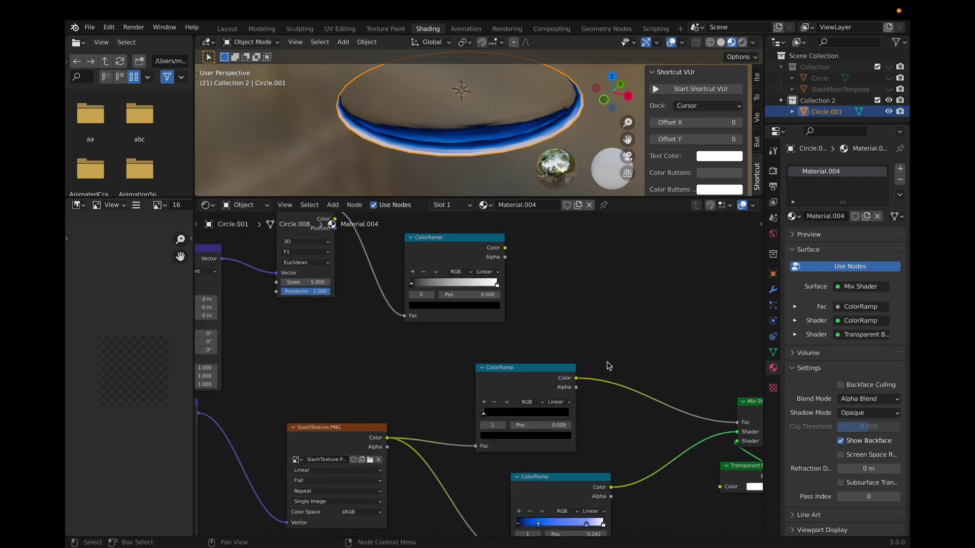
scroll(462, 123, left, 8)
scroll(463, 124, up, 3)
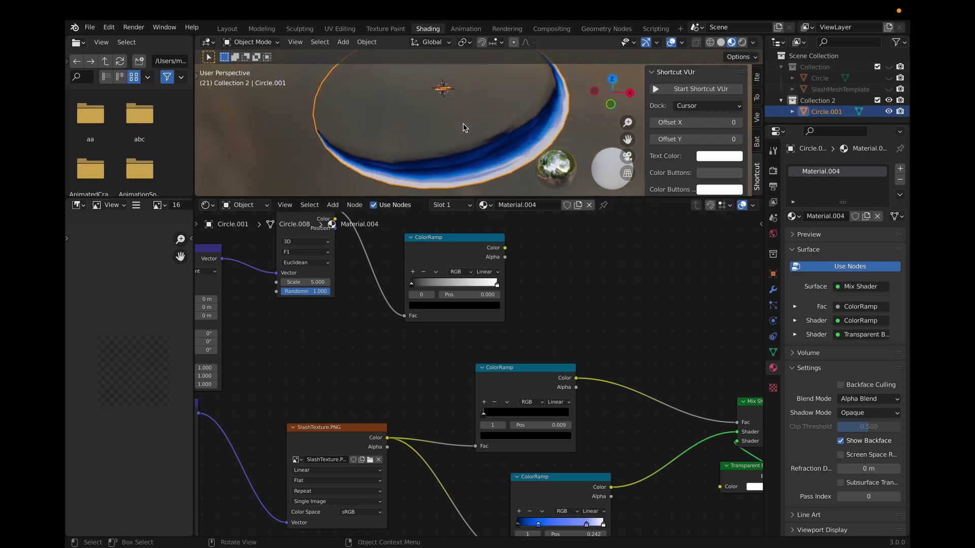
Insert a MixRGB node between the slash texture's upper ColorRamp and the Mix Shader's Fac input.
scroll(462, 124, right, 6)
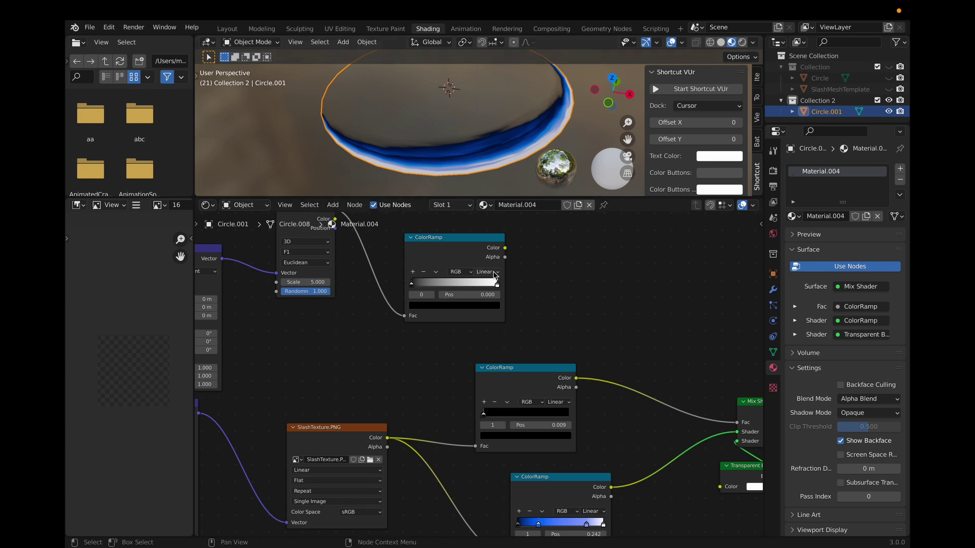
scroll(633, 426, right, 5)
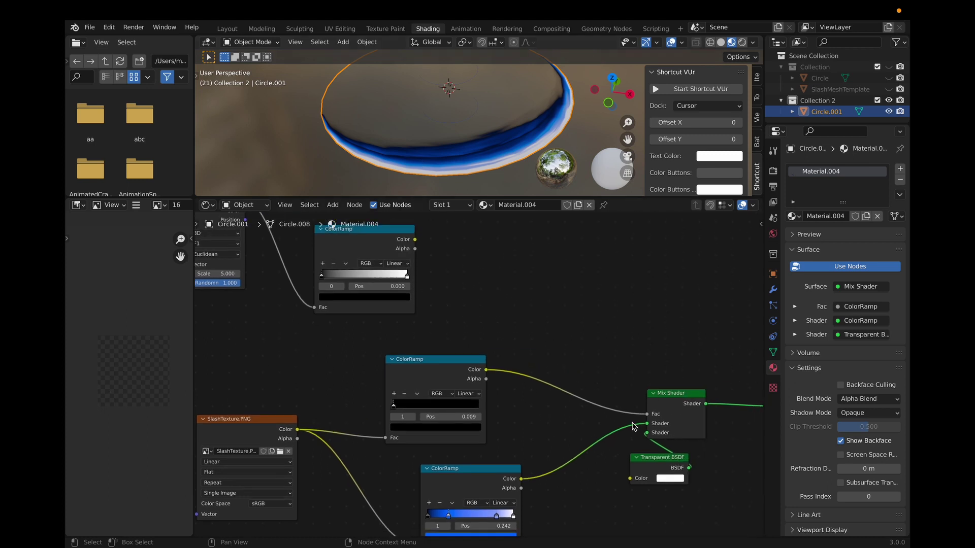
click(421, 364)
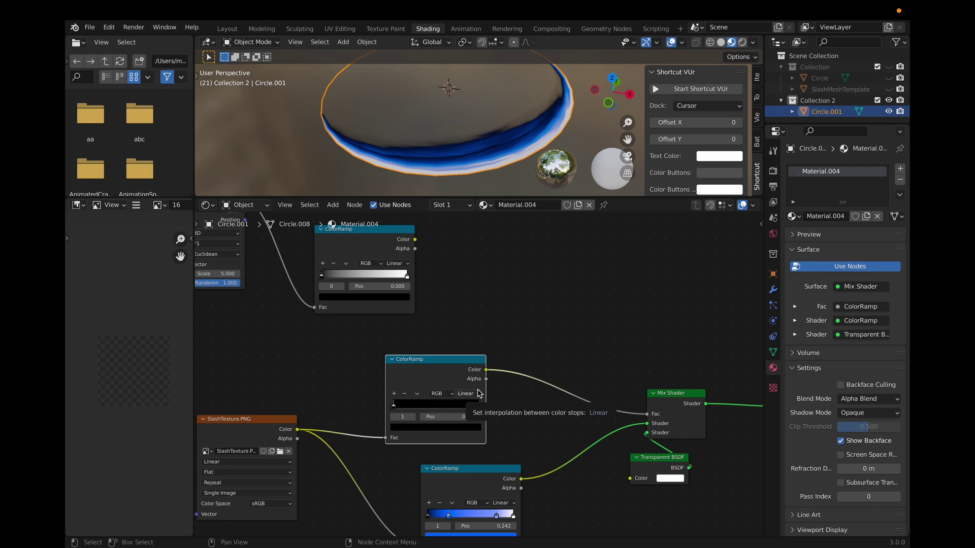
scroll(479, 394, left, 5)
scroll(479, 393, up, 2)
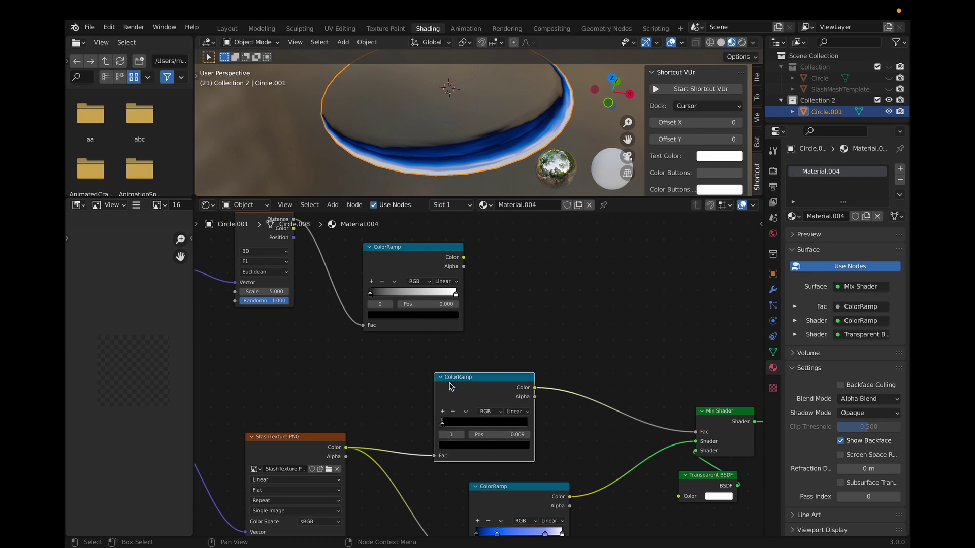
scroll(541, 388, right, 6)
scroll(541, 388, up, 1)
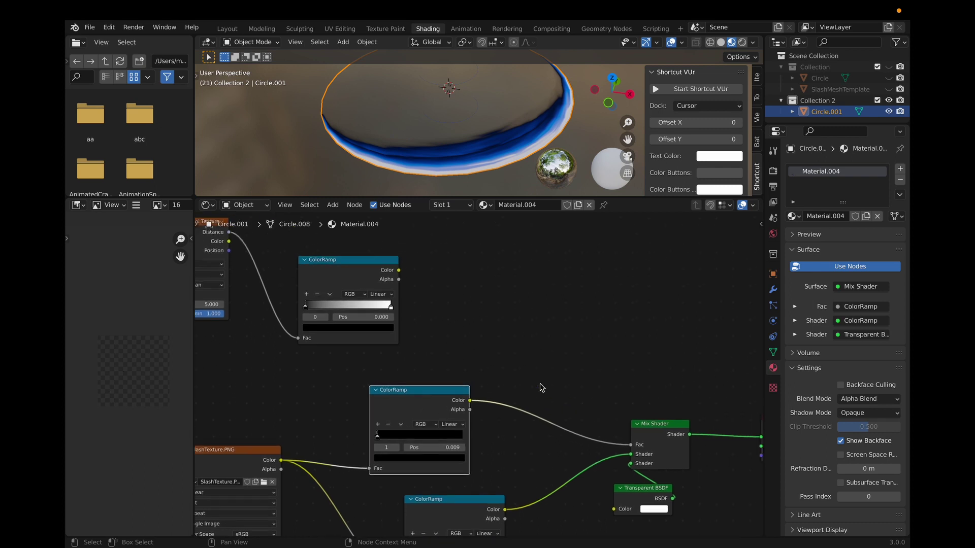
key(shift+a)
click(536, 369)
text(mix)
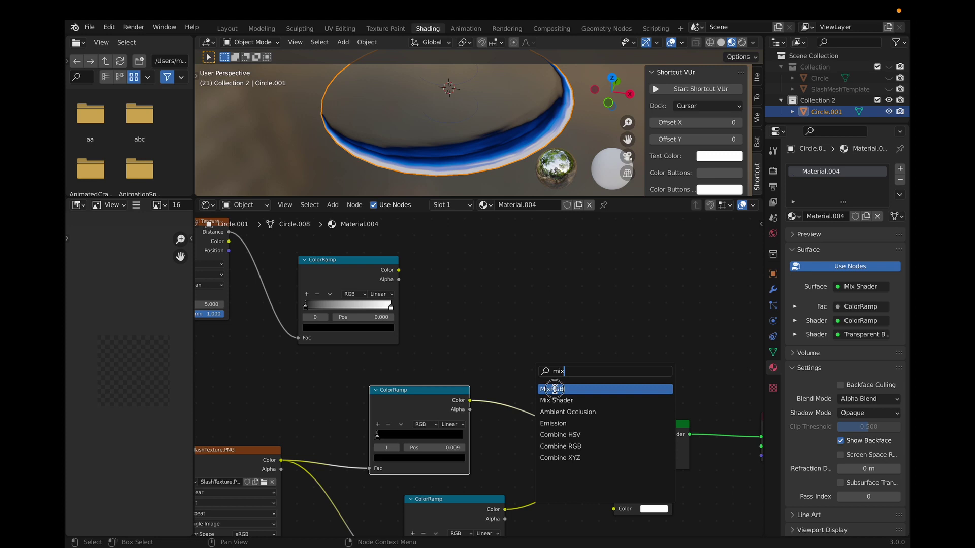
click(554, 389)
click(547, 380)
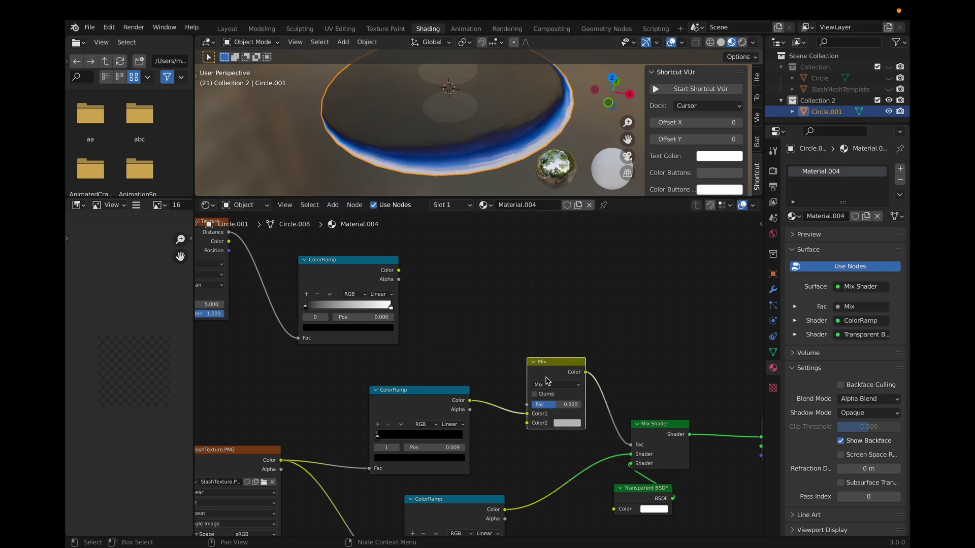
Link the Voronoi ColorRamp's Color output to the Mix node's Fac input.
scroll(547, 379, left, 6)
scroll(546, 378, up, 1)
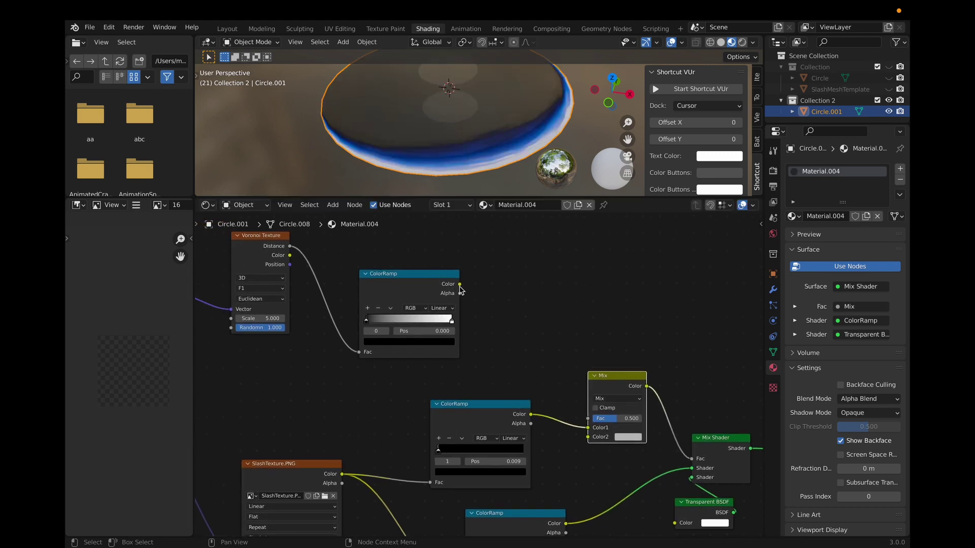
drag(460, 285, 593, 419)
Examine the chain from the Voronoi Texture through its ColorRamp to the Mix node and Mix Shader.
scroll(590, 419, left, 10)
scroll(590, 419, up, 2)
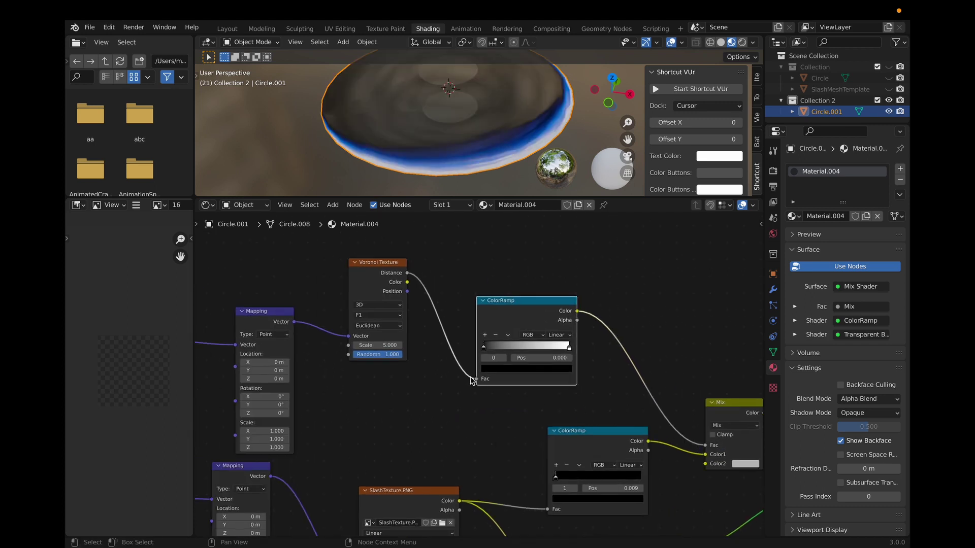
scroll(472, 380, right, 10)
scroll(473, 380, down, 1)
scroll(601, 444, up, 2)
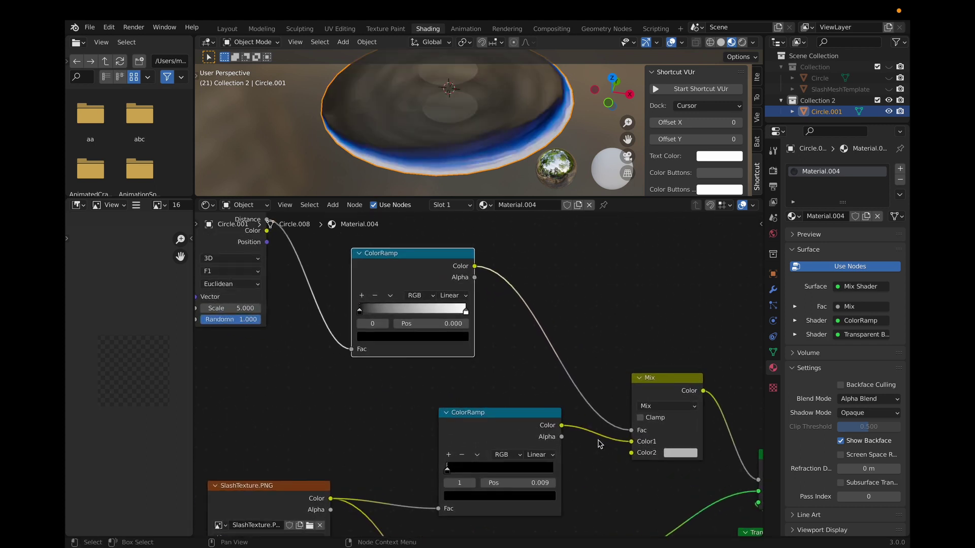
scroll(584, 325, right, 6)
scroll(399, 294, left, 10)
scroll(399, 294, up, 3)
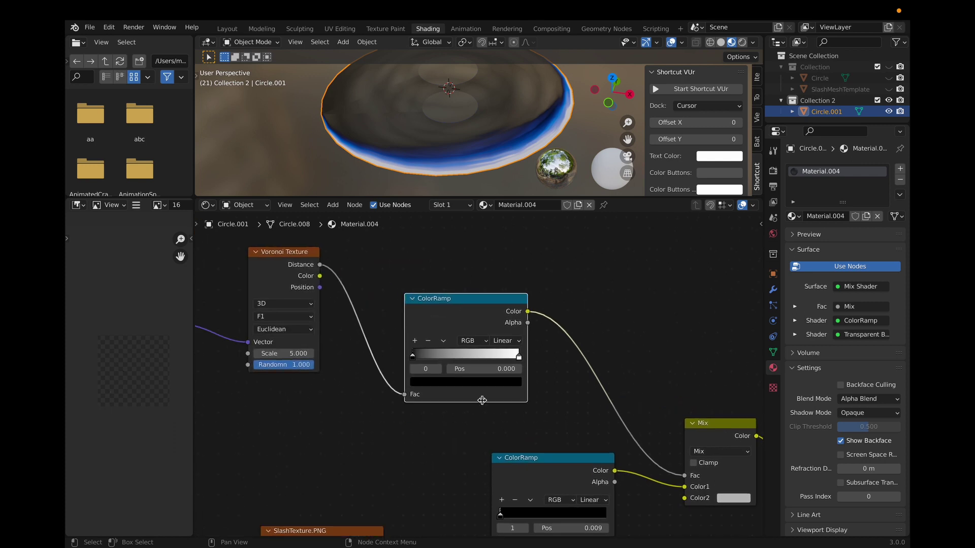
scroll(513, 441, down, 5)
scroll(513, 442, right, 15)
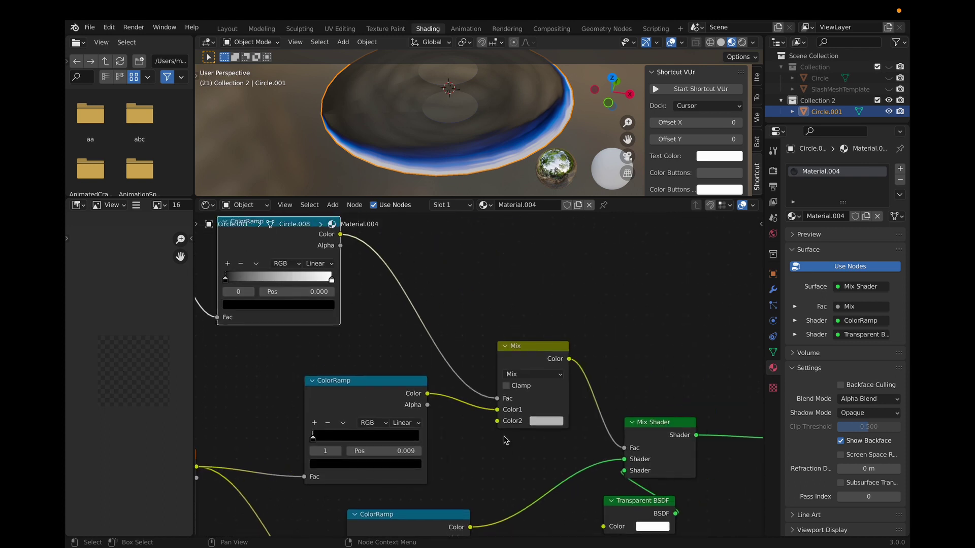
scroll(506, 440, left, 10)
scroll(506, 440, up, 1)
scroll(530, 352, left, 4)
scroll(530, 351, up, 2)
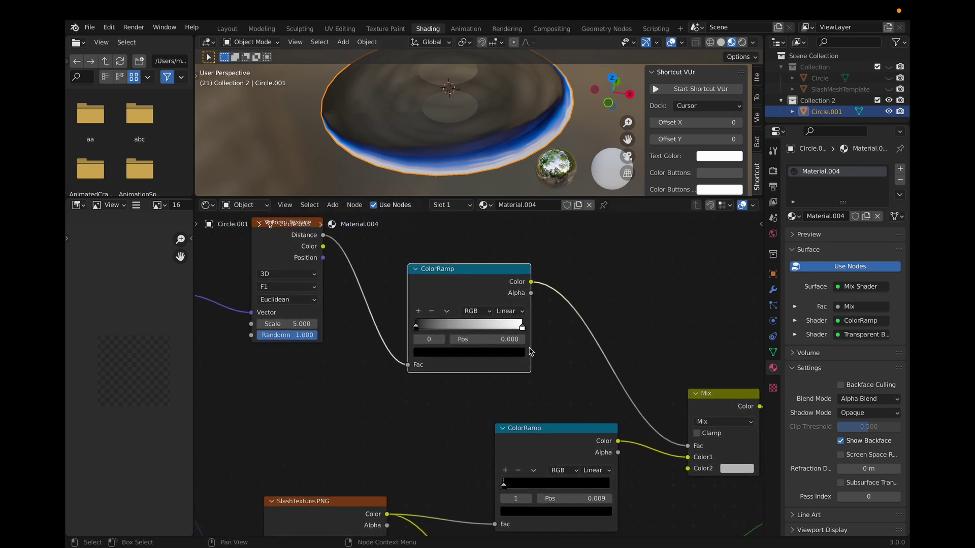
scroll(529, 351, left, 2)
scroll(530, 351, up, 2)
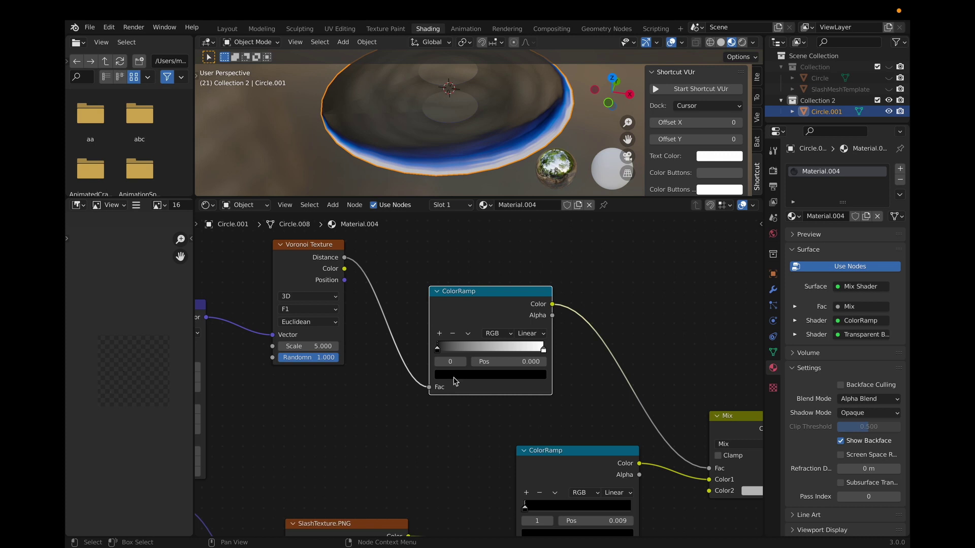
Set the Mix node's Color2 to white.
scroll(508, 391, down, 3)
scroll(508, 391, right, 15)
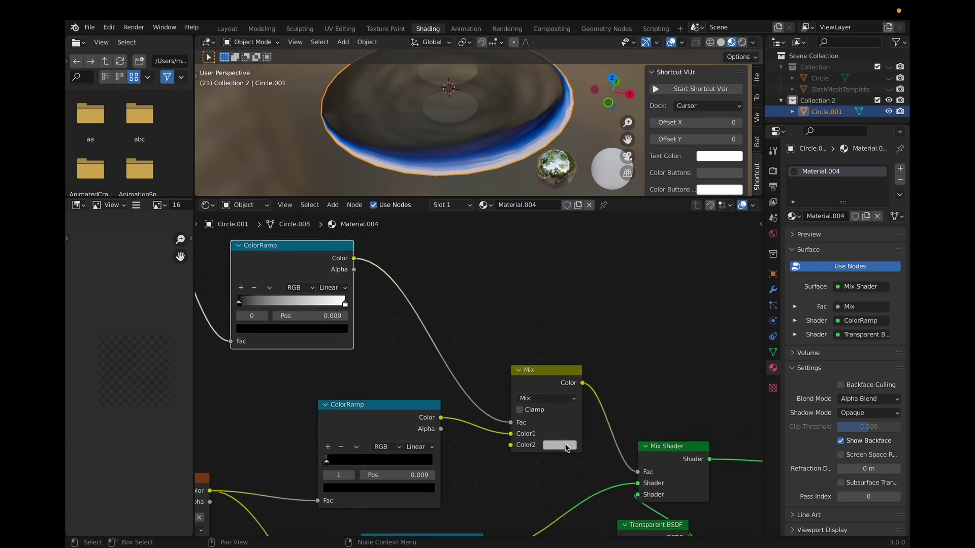
click(567, 448)
drag(630, 317, 630, 298)
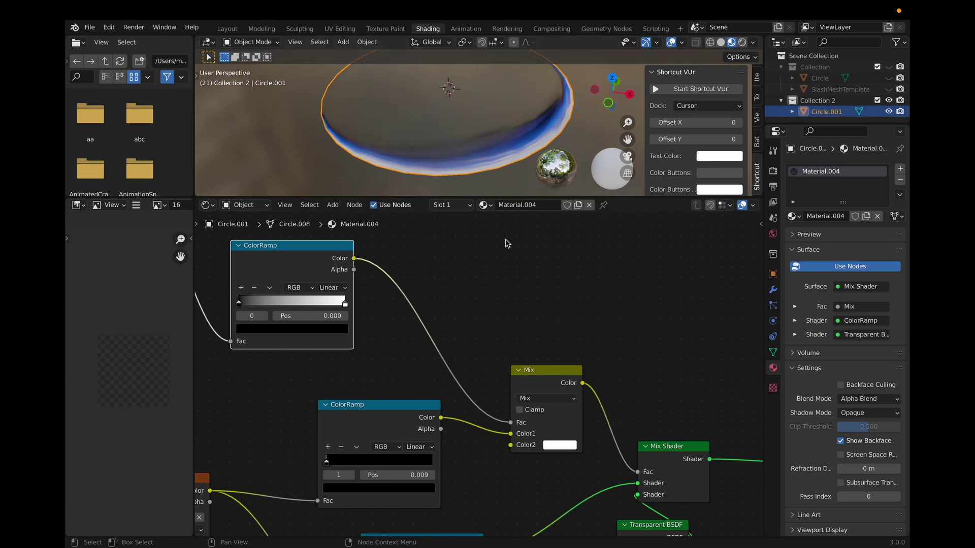
Examine the Mapping, Voronoi Texture and ColorRamp nodes that drive the Mix node's factor.
scroll(507, 243, left, 3)
scroll(508, 244, up, 2)
scroll(584, 417, left, 8)
scroll(584, 416, up, 1)
scroll(584, 416, left, 5)
scroll(584, 416, up, 3)
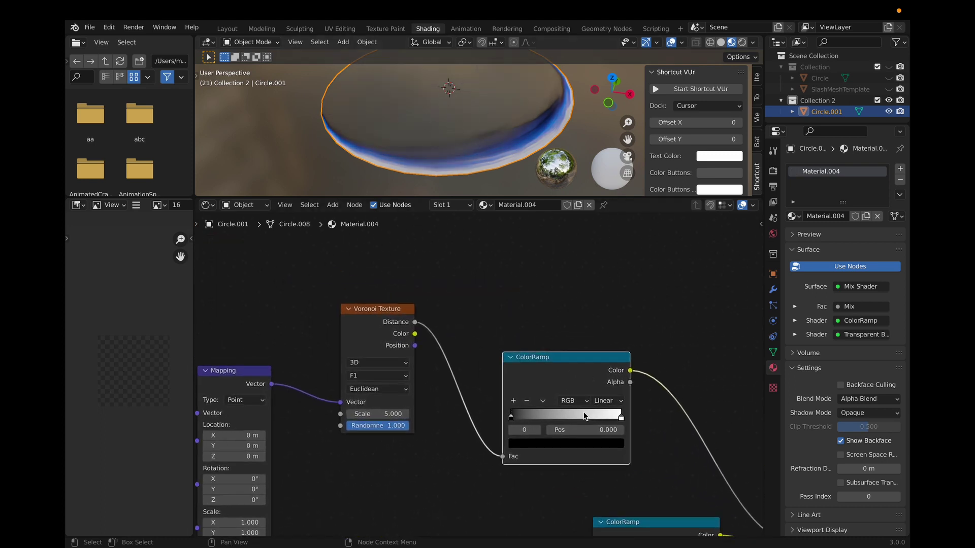
scroll(586, 415, up, 4)
scroll(651, 427, down, 2)
scroll(652, 429, down, 1)
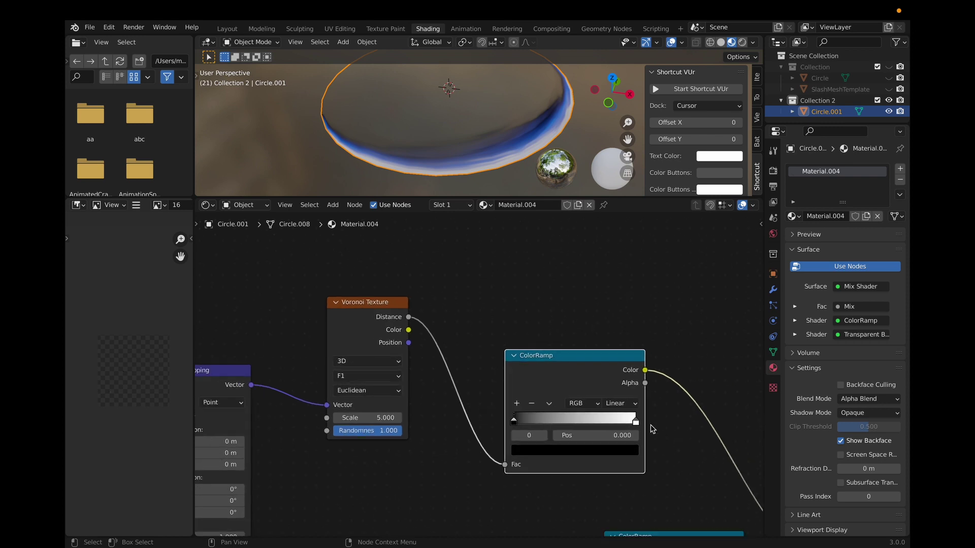
scroll(626, 421, left, 8)
scroll(626, 422, down, 1)
scroll(593, 423, right, 3)
scroll(593, 423, up, 1)
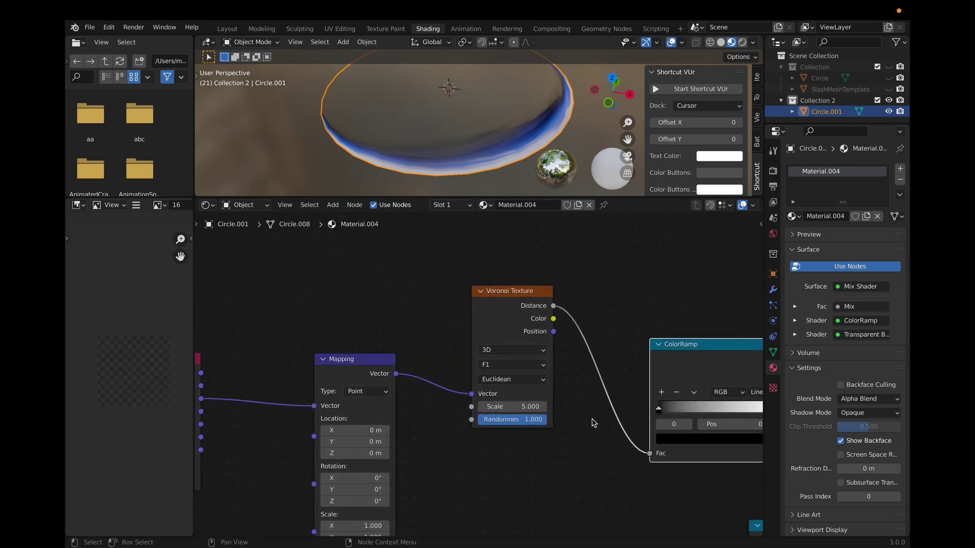
scroll(501, 308, right, 4)
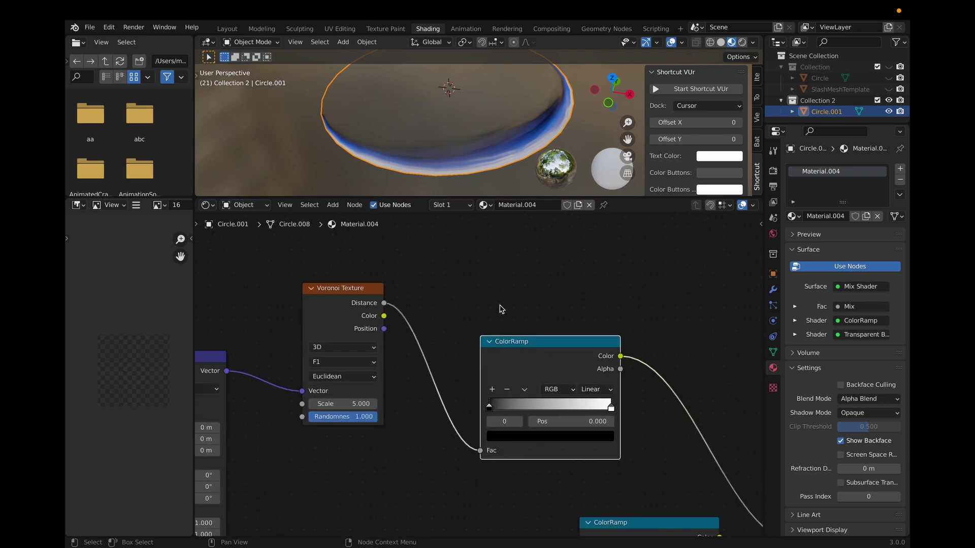
Test the Voronoi ColorRamp by moving its black stop to 0.952, back to 0, and toward the white stop again.
drag(611, 406, 688, 388)
drag(491, 407, 616, 409)
middle_drag(553, 117, 554, 123)
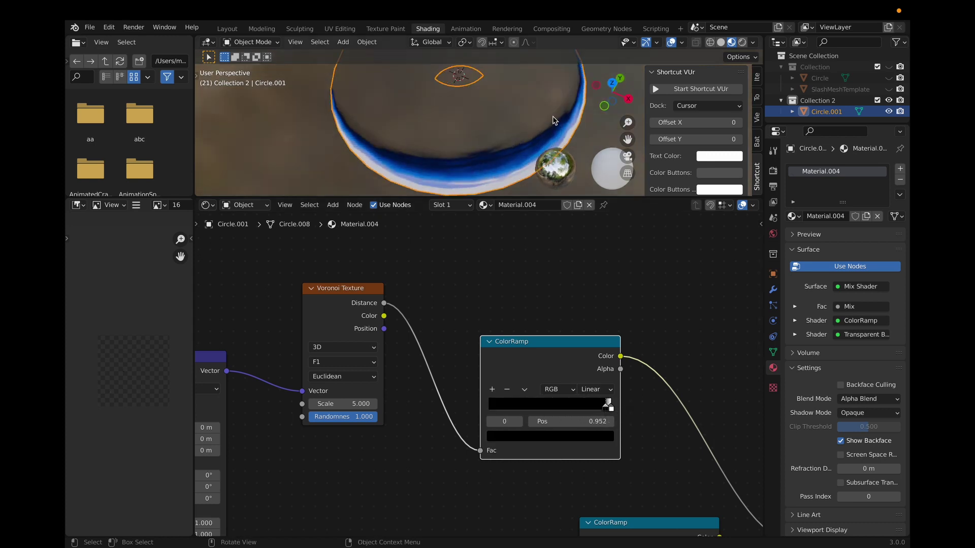
scroll(621, 317, up, 5)
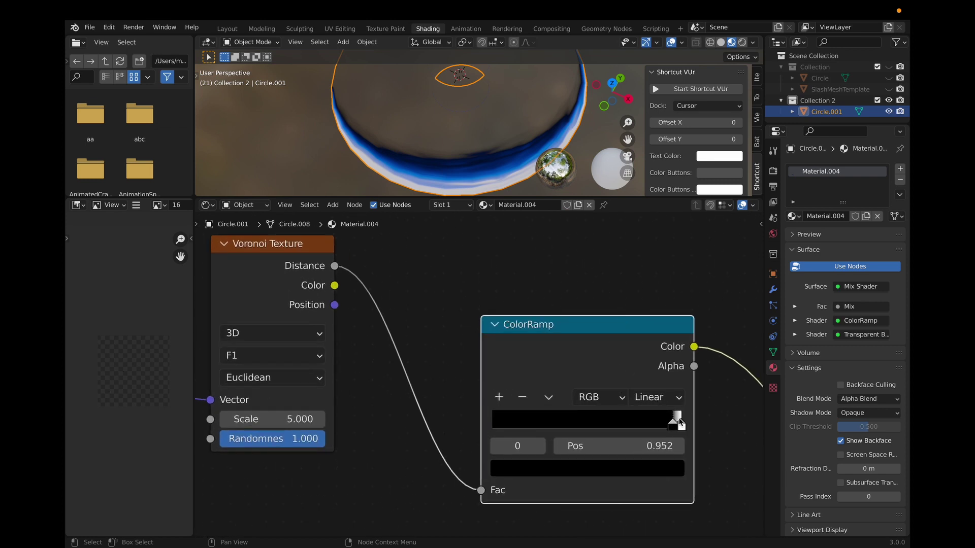
drag(673, 427, 599, 423)
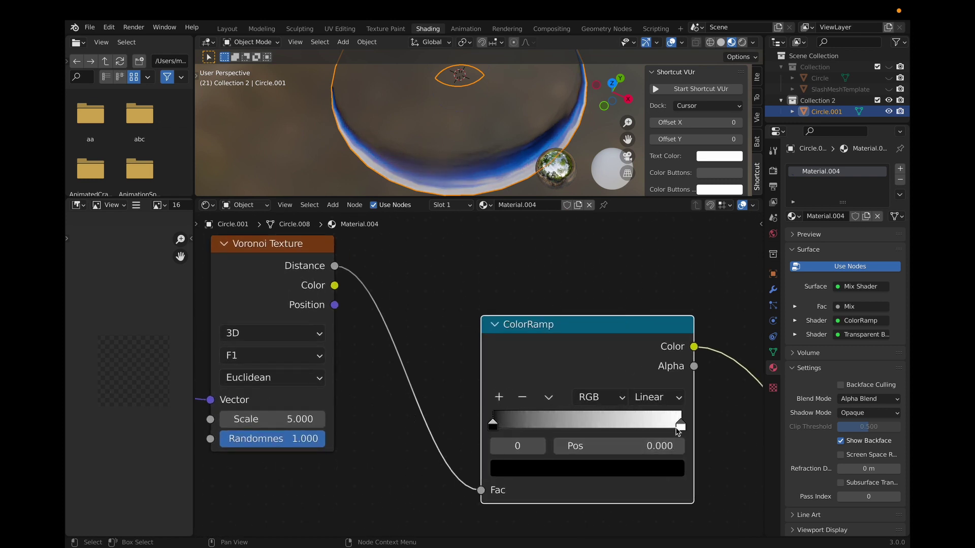
drag(681, 426, 831, 435)
drag(495, 427, 677, 428)
Set the Voronoi Texture's Scale to 55.2 and move its ColorRamp's black stop to position 0.139.
scroll(363, 385, left, 4)
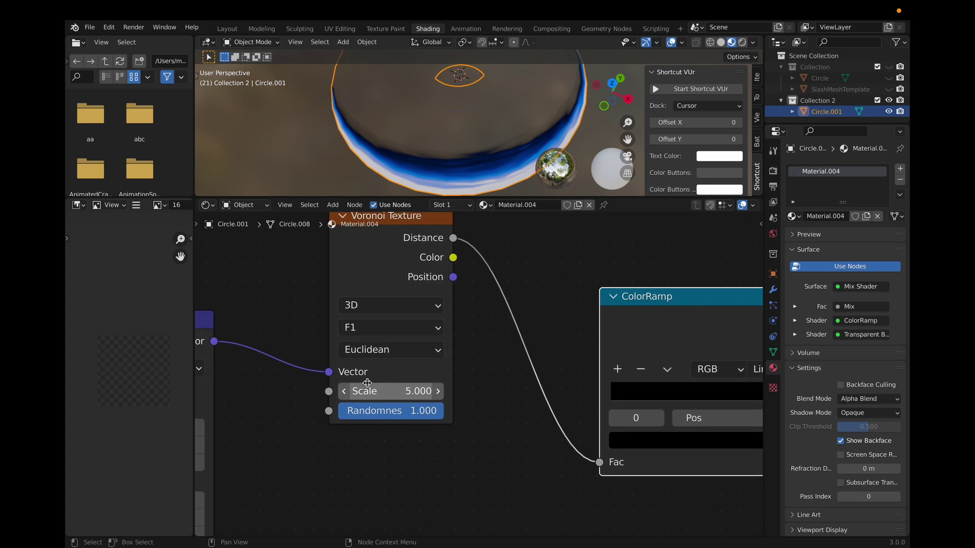
scroll(427, 355, up, 4)
scroll(427, 355, left, 3)
scroll(431, 376, left, 1)
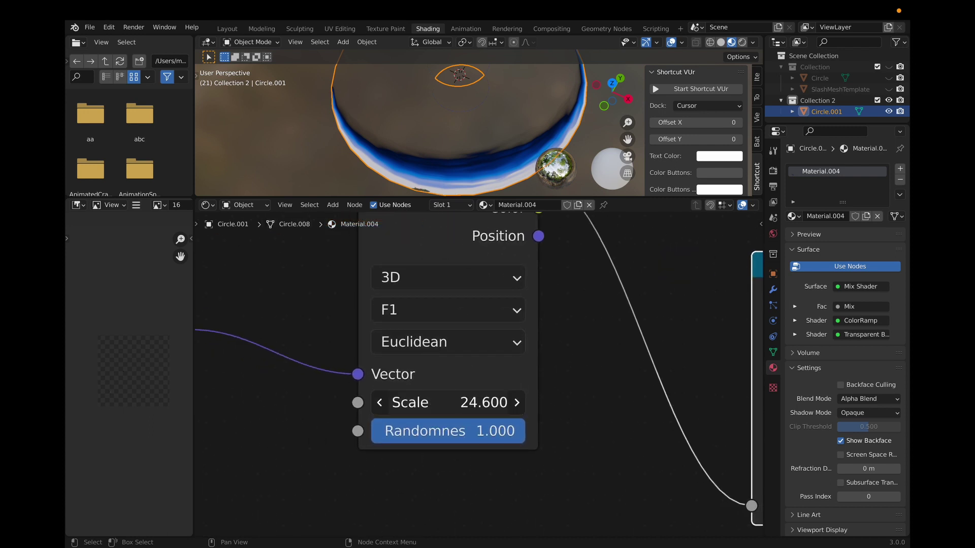
drag(446, 403, 498, 403)
scroll(612, 412, right, 8)
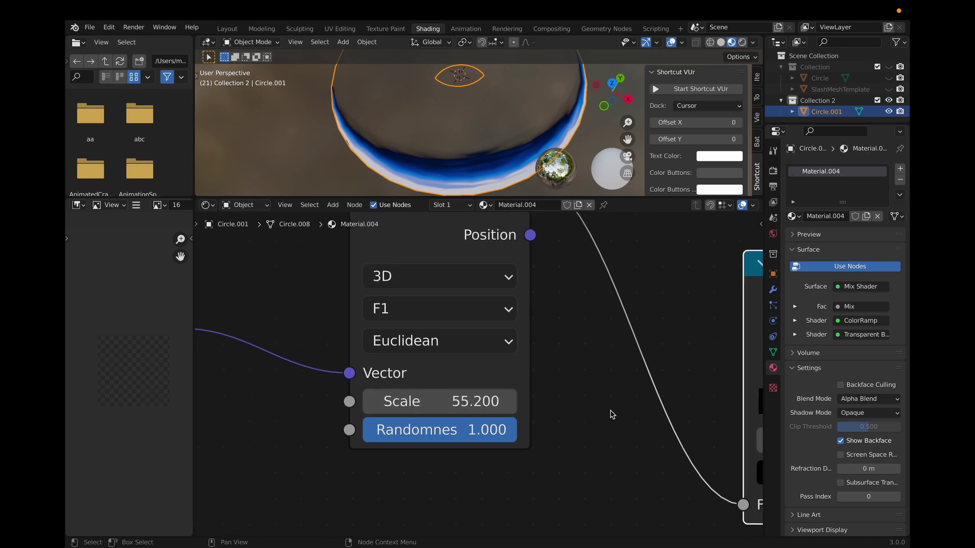
drag(662, 414, 434, 421)
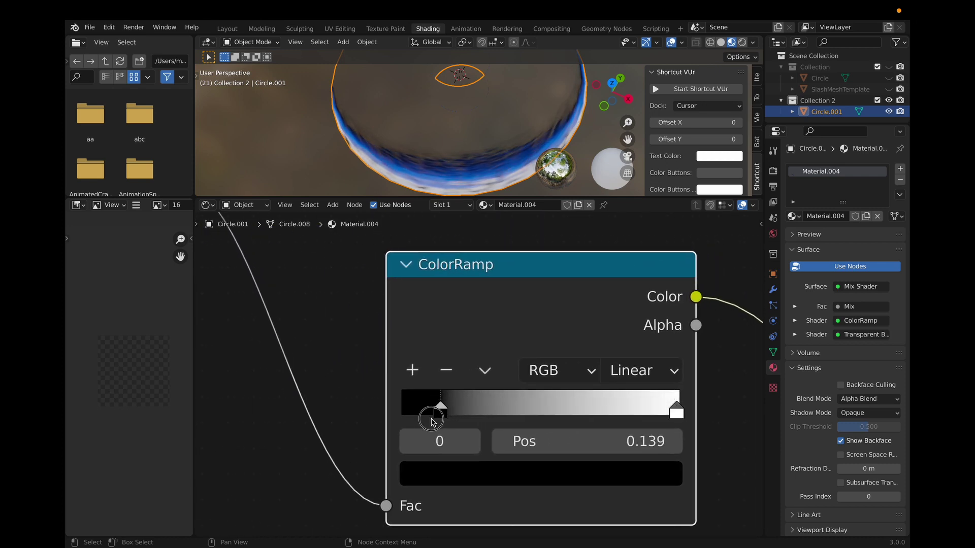
Enlarge the 3D viewport by lowering its border with the node editor, and fit more of the node tree in view.
click(419, 204)
drag(419, 197, 526, 445)
scroll(526, 446, down, 5)
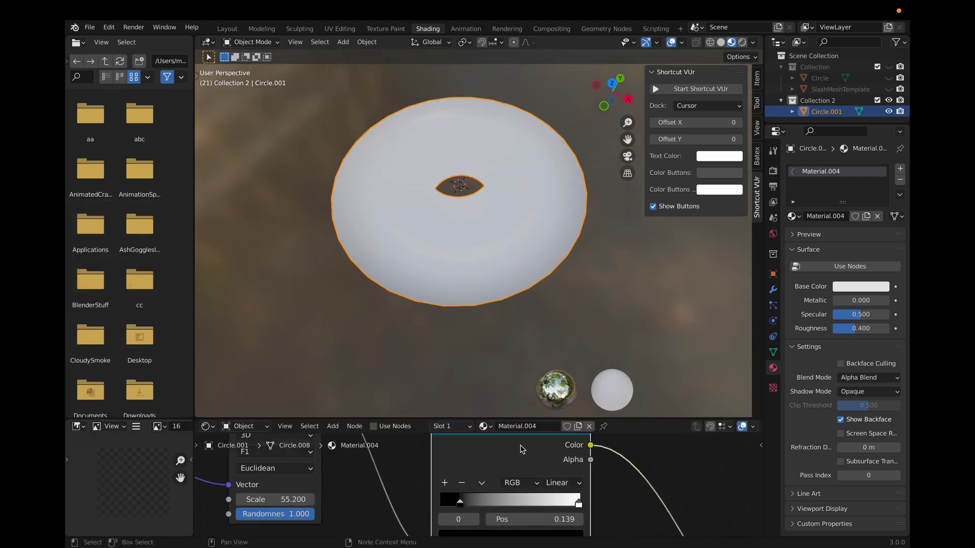
scroll(563, 489, down, 5)
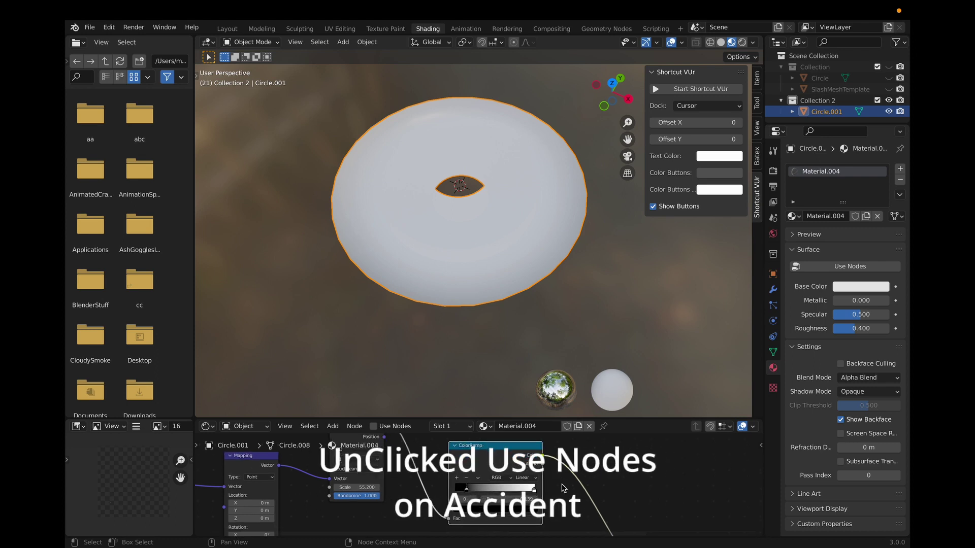
middle_drag(559, 497, 605, 547)
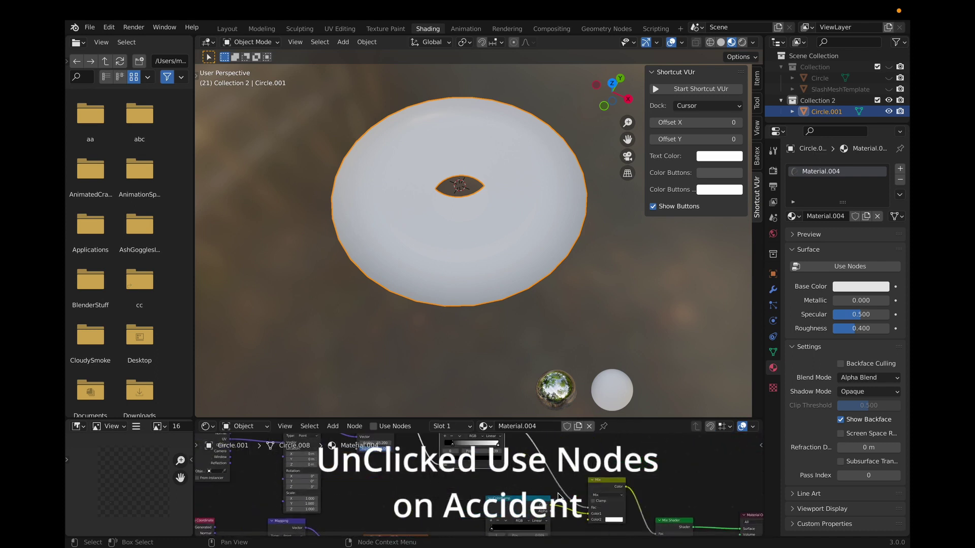
Check the object in Rendered viewport shading and return to Material Preview.
click(507, 315)
click(740, 41)
click(741, 42)
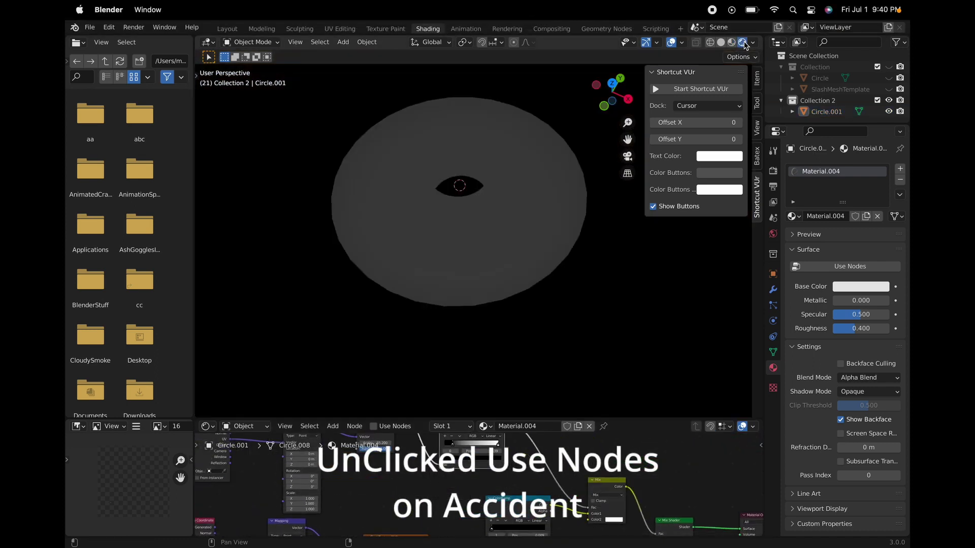
click(731, 42)
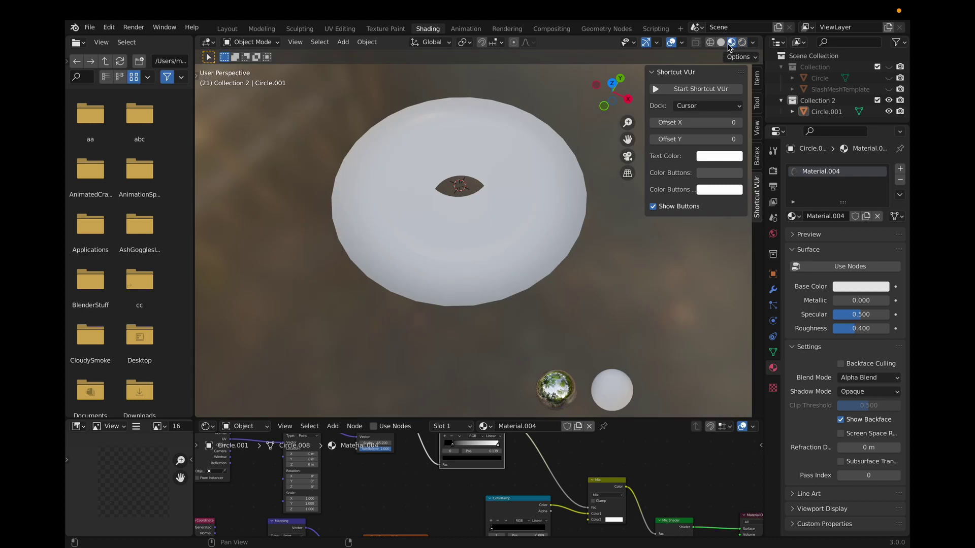
Try switching the object's material to Material.001, and reassign Material.004.
click(485, 426)
click(517, 314)
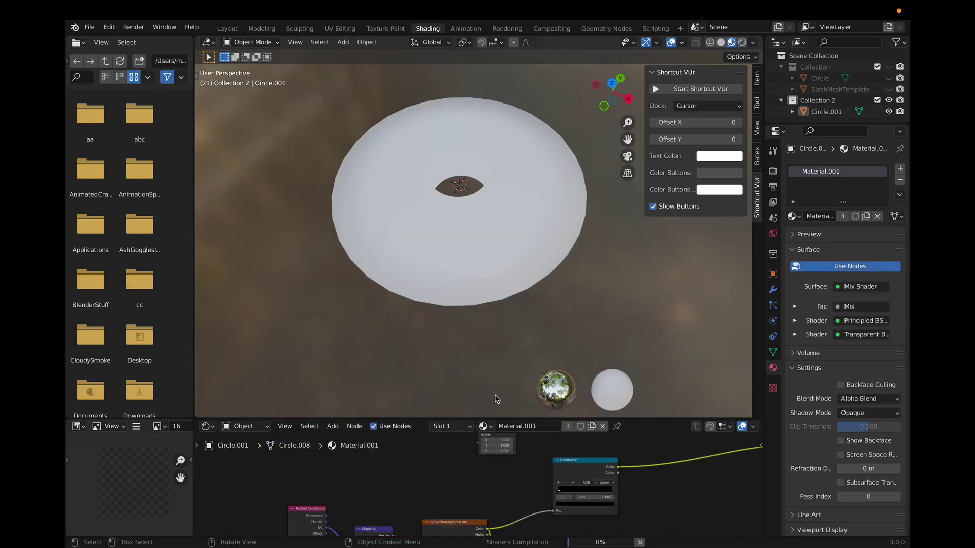
click(485, 427)
click(516, 325)
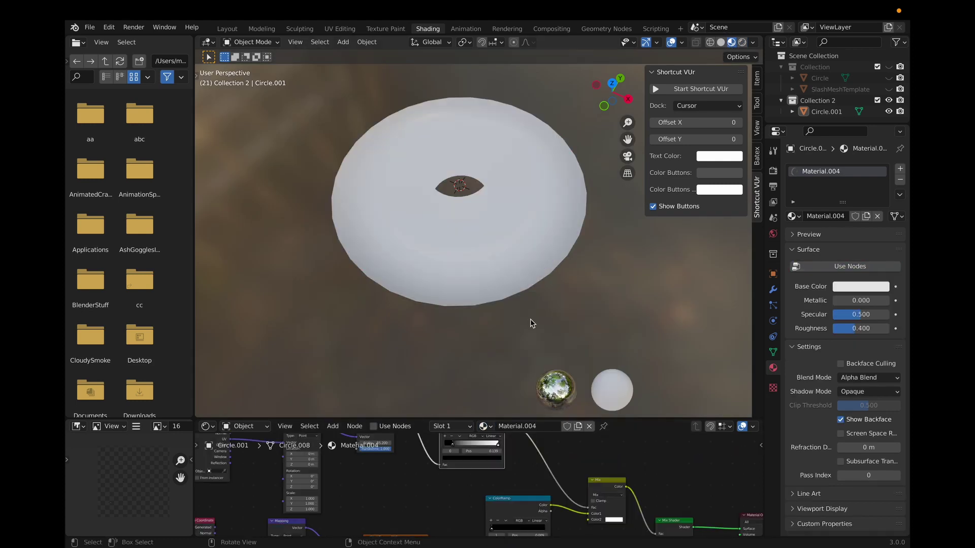
Undo the recent material changes, including turning off Use Nodes, and view the slash from a lower angle.
key(ctrl+z)
key(ctrl+z)
key(ctrl+z)
middle_drag(530, 318, 570, 263)
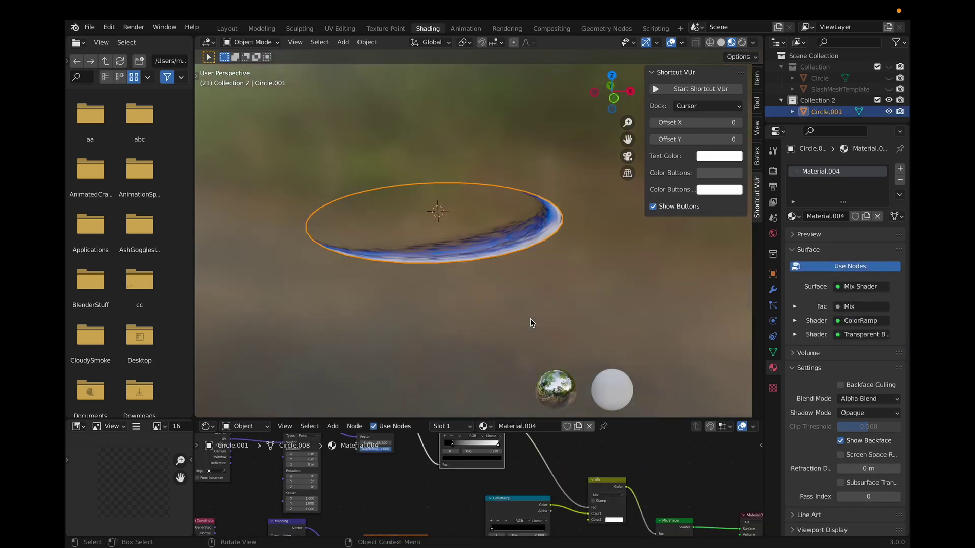
Set the Voronoi Texture node's scale to 20.
scroll(451, 508, down, 3)
scroll(451, 508, up, 5)
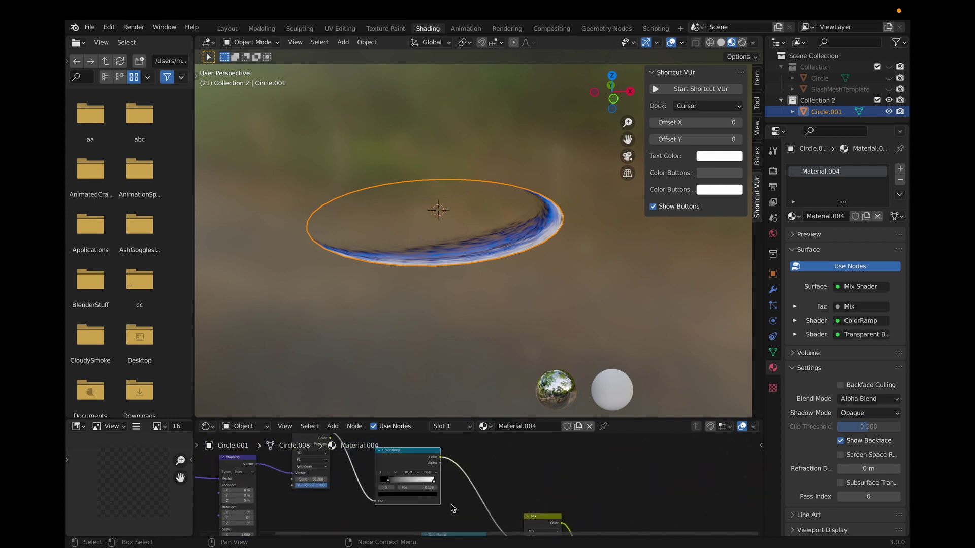
scroll(452, 508, left, 4)
scroll(452, 509, up, 3)
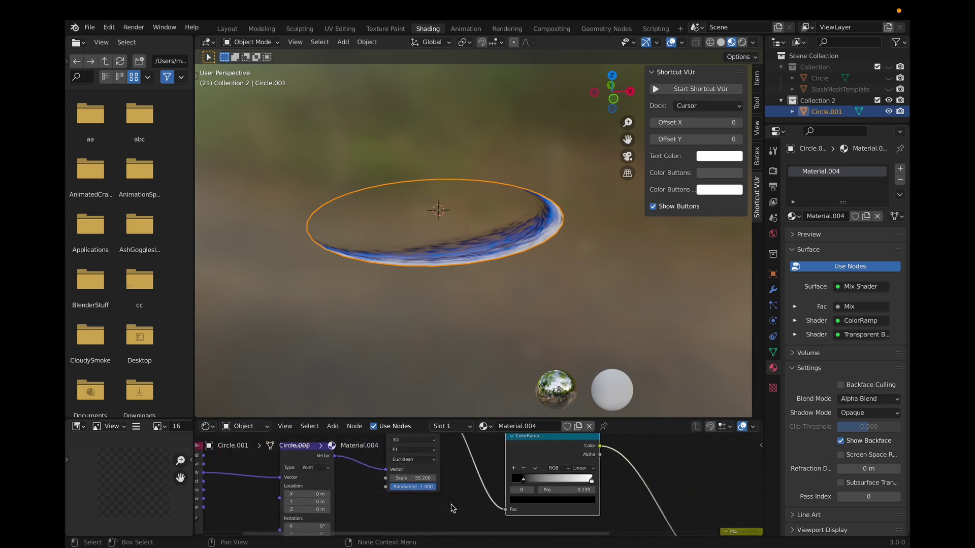
scroll(527, 258, up, 4)
scroll(527, 258, up, 4)
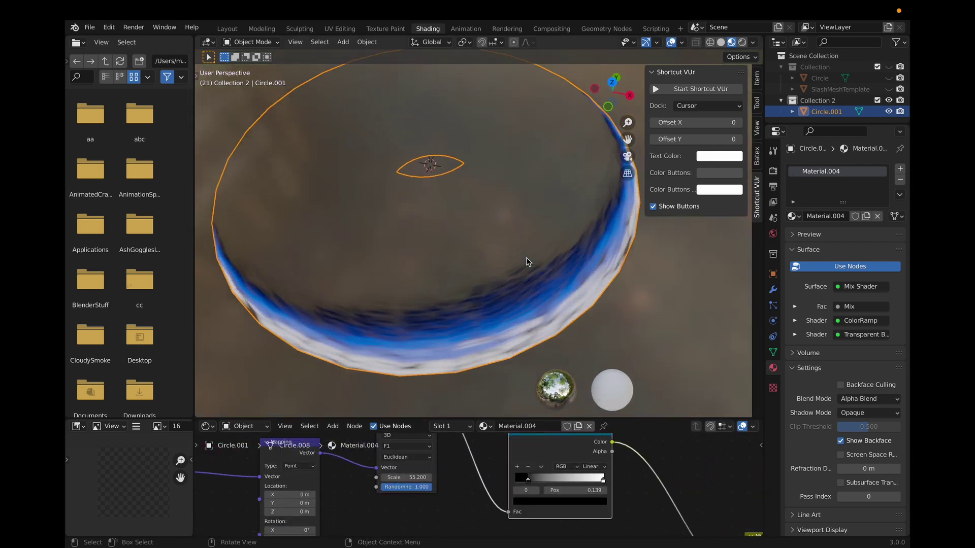
scroll(526, 258, down, 2)
scroll(527, 258, down, 4)
scroll(527, 258, up, 3)
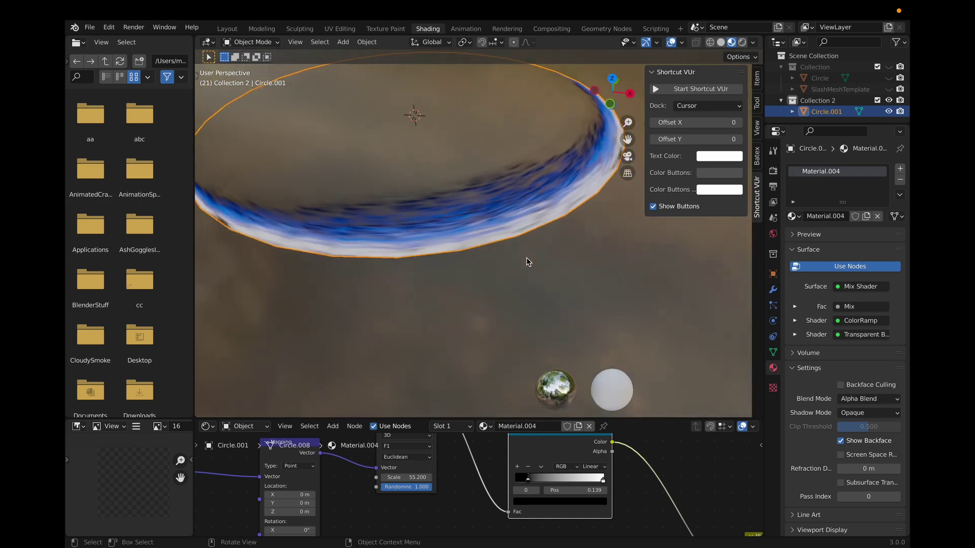
scroll(393, 487, left, 2)
scroll(394, 491, up, 3)
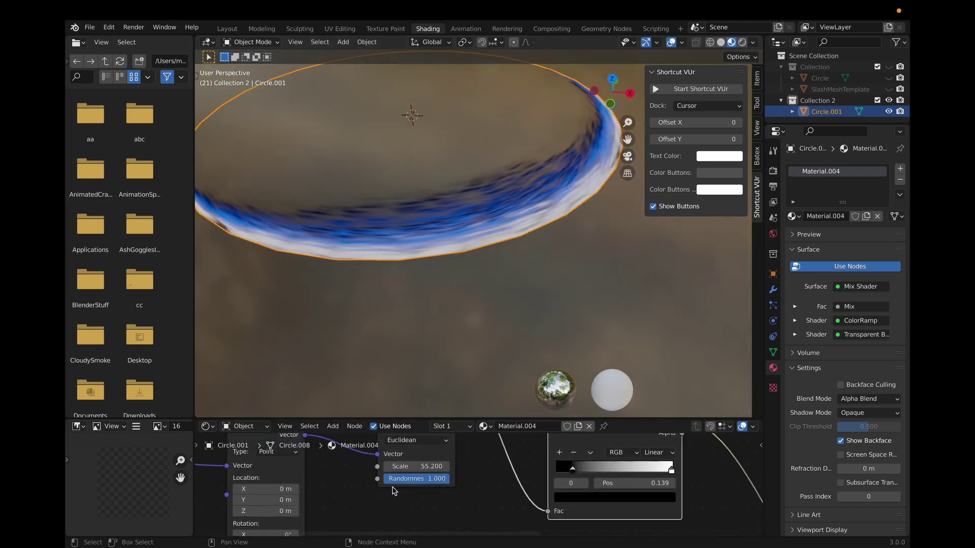
click(402, 466)
text(20)
key(Return)
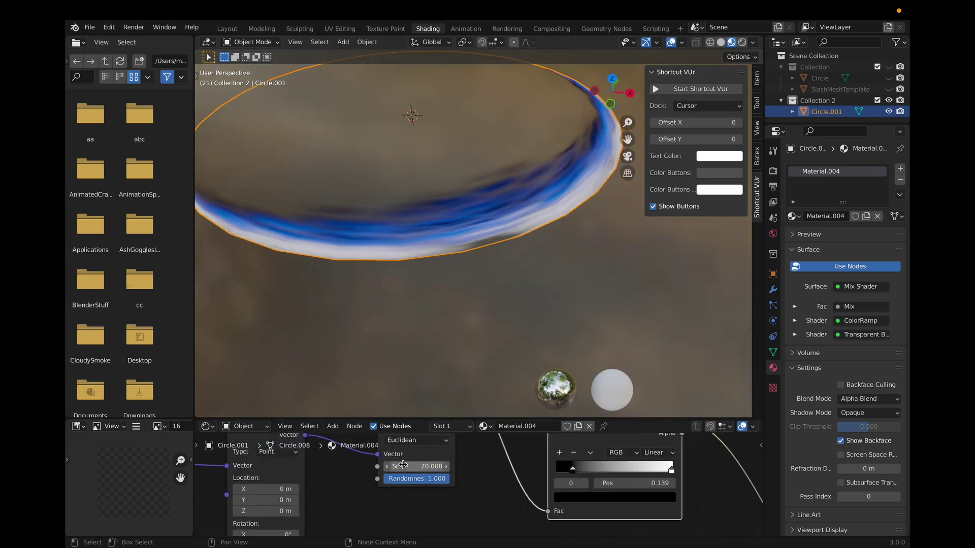
Enlarge the node editor by raising its border with the 3D viewport, and bring the Voronoi texture's Mapping node into view.
scroll(544, 219, up, 1)
scroll(544, 220, down, 2)
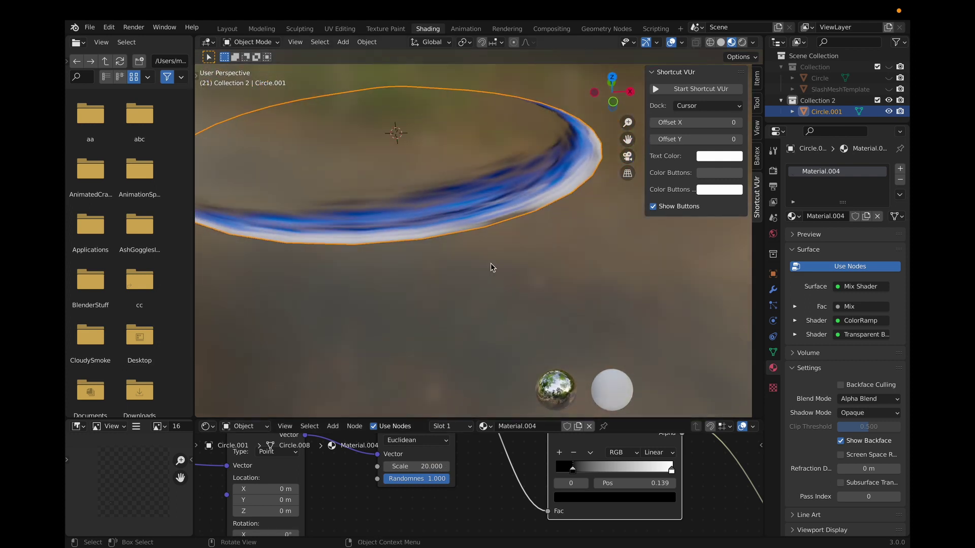
scroll(408, 464, left, 4)
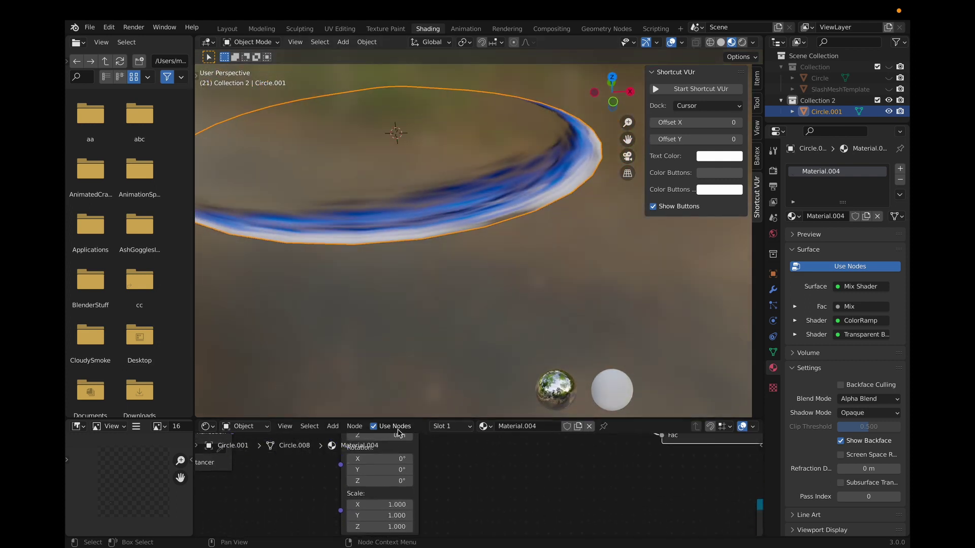
drag(396, 418, 423, 190)
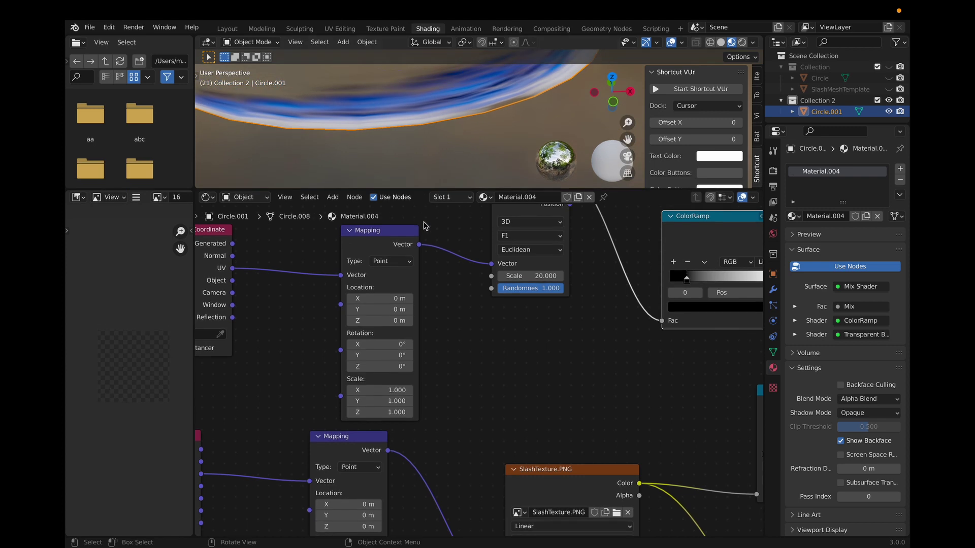
scroll(470, 342, up, 3)
scroll(471, 342, up, 2)
scroll(404, 359, left, 2)
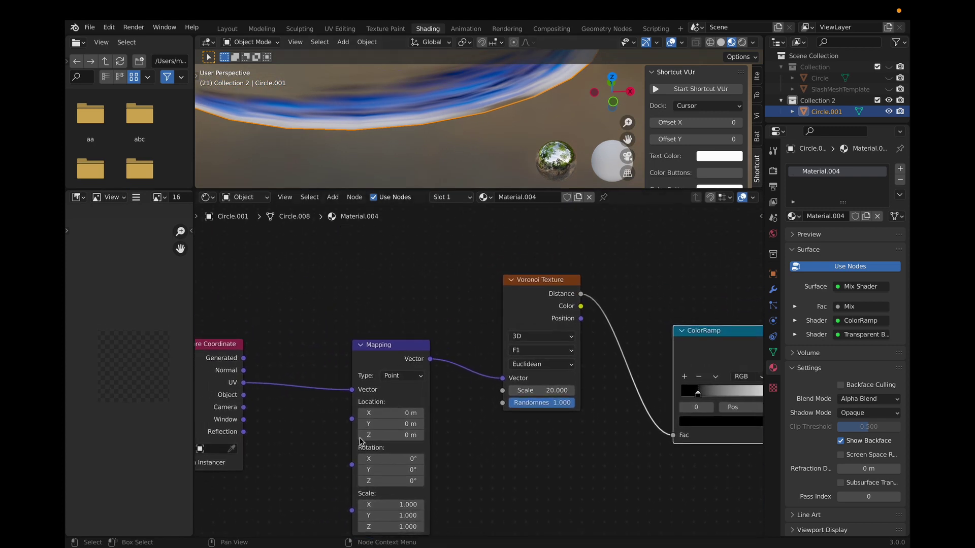
scroll(360, 441, down, 2)
scroll(360, 441, left, 1)
scroll(360, 441, left, 1)
Try negative X scale values such as -3.200 on the Voronoi texture's Mapping node, and reset X to 1.
drag(407, 480, 345, 481)
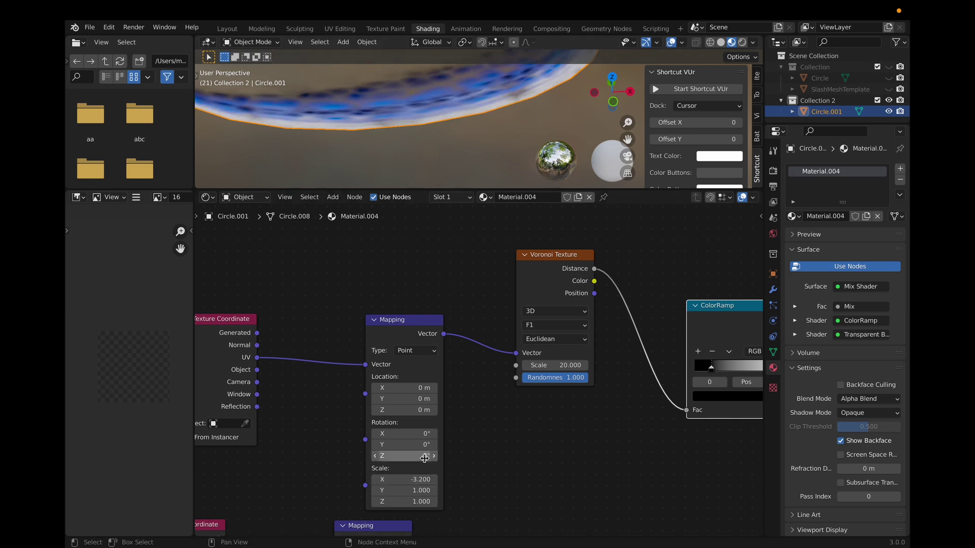
drag(411, 480, 386, 480)
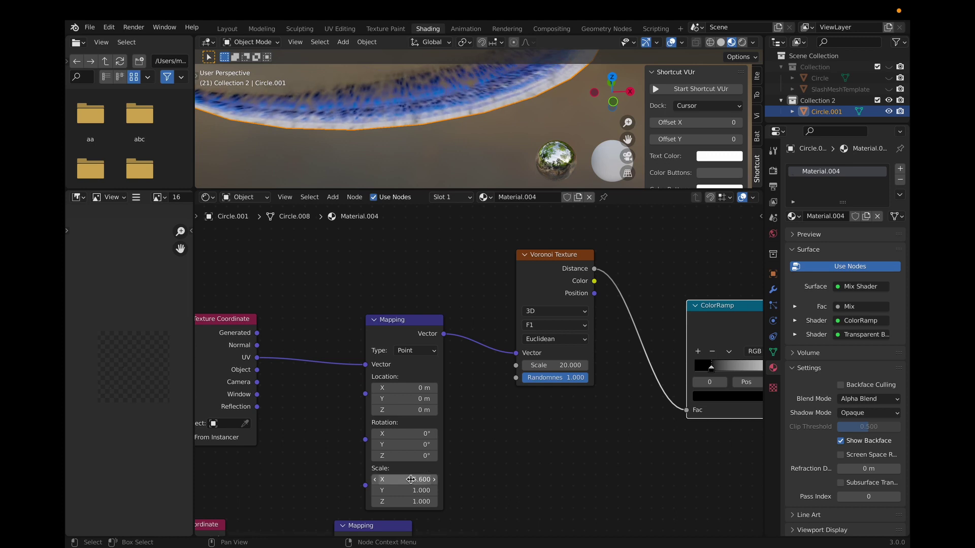
key(ctrl+z)
click(422, 480)
text(1)
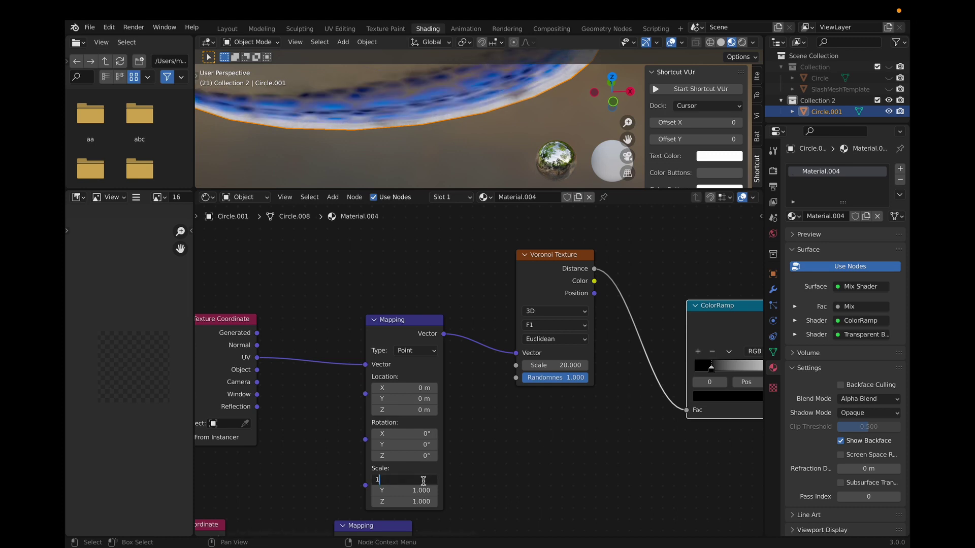
key(Return)
Reverse the Voronoi ColorRamp to run white to black, with the white stop about a third along and the black stop at 0.623.
scroll(603, 427, right, 3)
scroll(603, 428, right, 5)
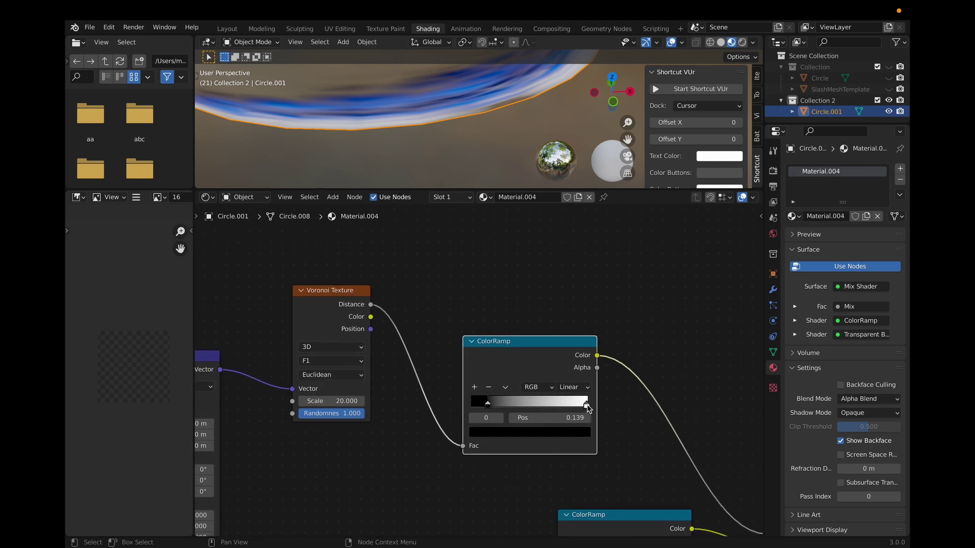
drag(588, 405, 424, 414)
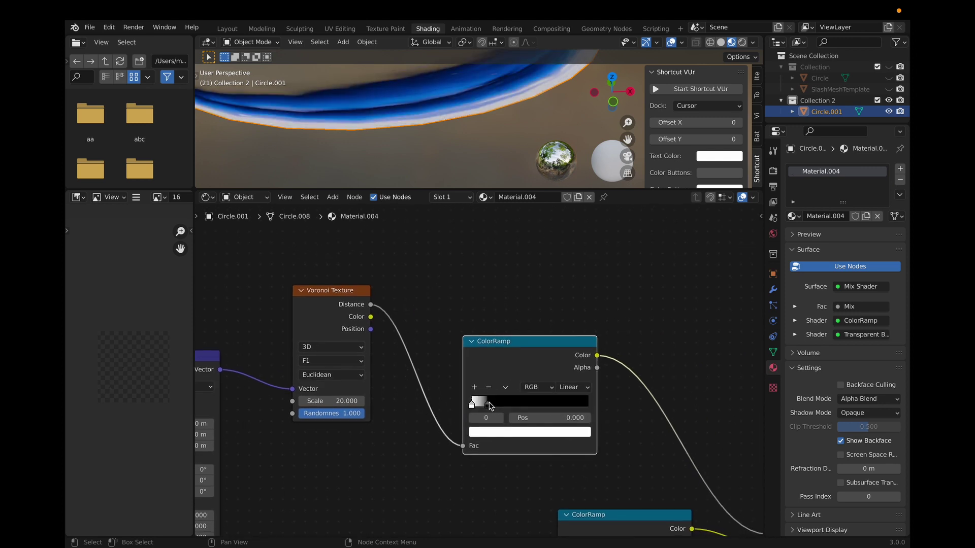
drag(491, 406, 641, 405)
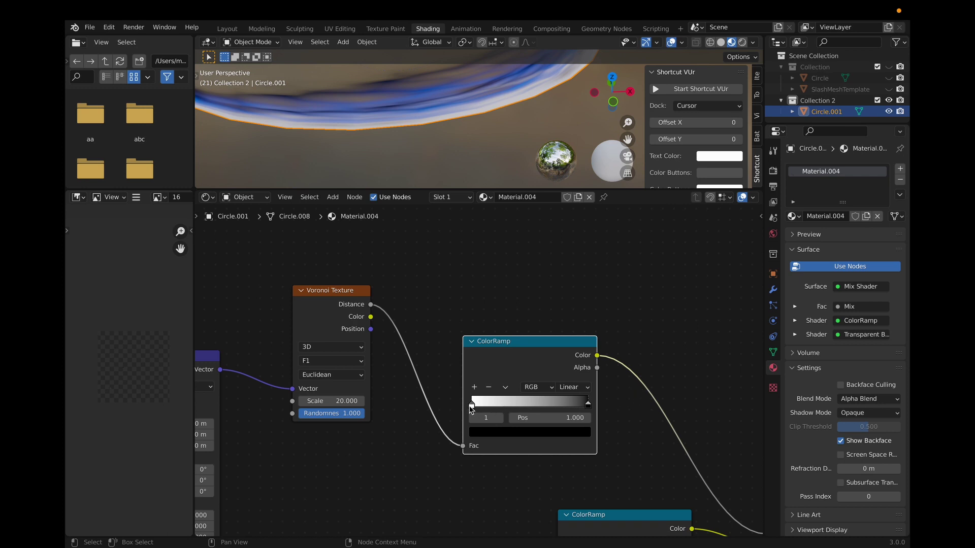
drag(472, 409, 508, 408)
mouse_move(588, 404)
mouse_down()
mouse_move(508, 405)
mouse_move(543, 408)
mouse_up()
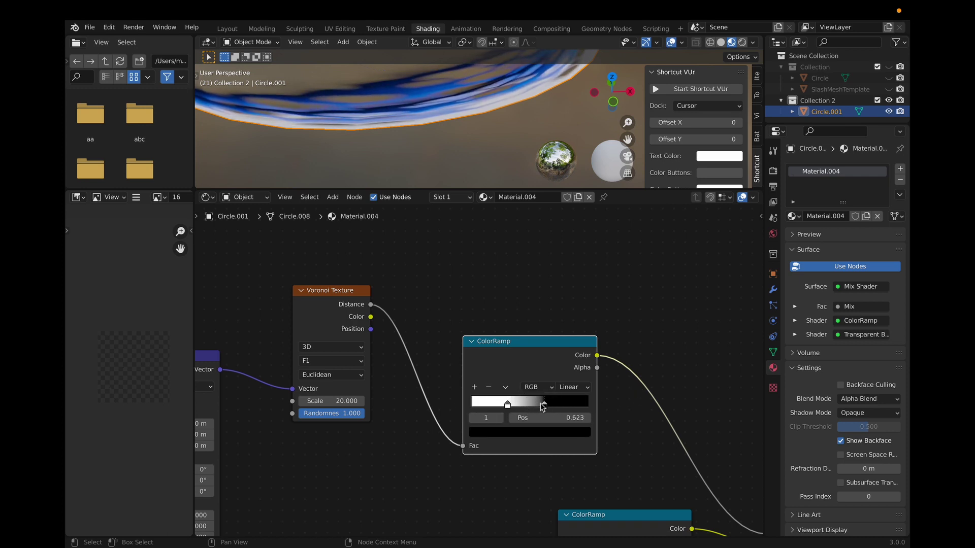
Enlarge the 3D viewport by lowering its border with the node editor, and view the slash's streaks up close.
click(415, 197)
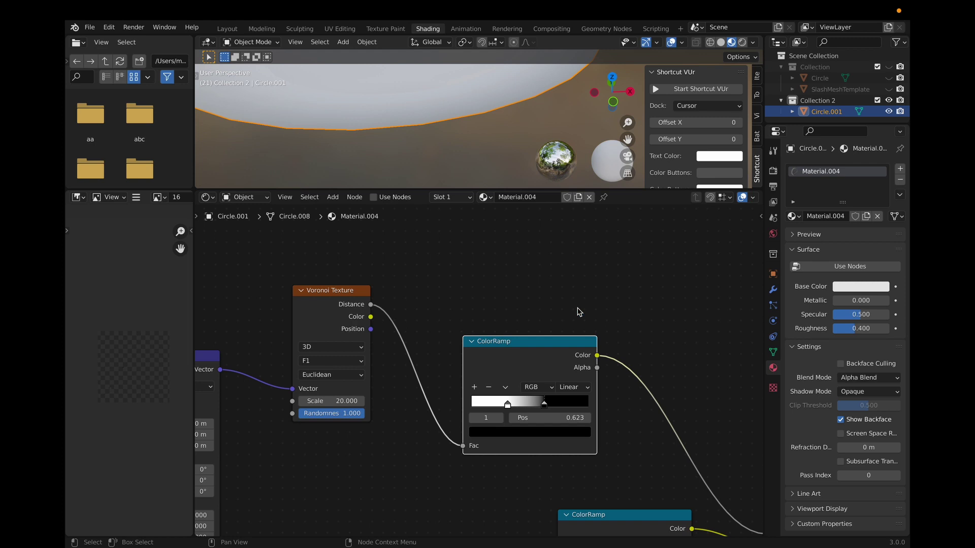
key(super+z)
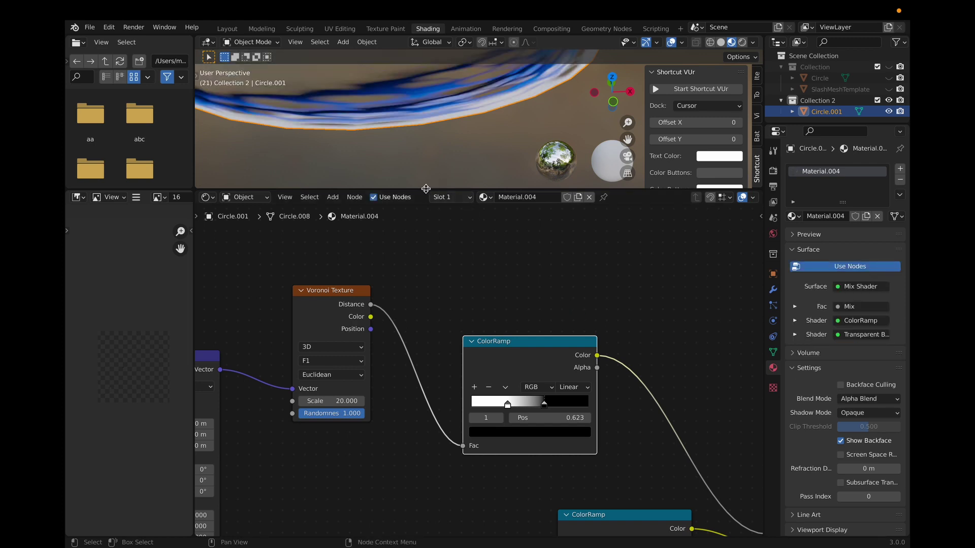
drag(425, 189, 426, 378)
mouse_move(490, 187)
middle_down()
mouse_move(486, 195)
mouse_move(487, 179)
middle_up()
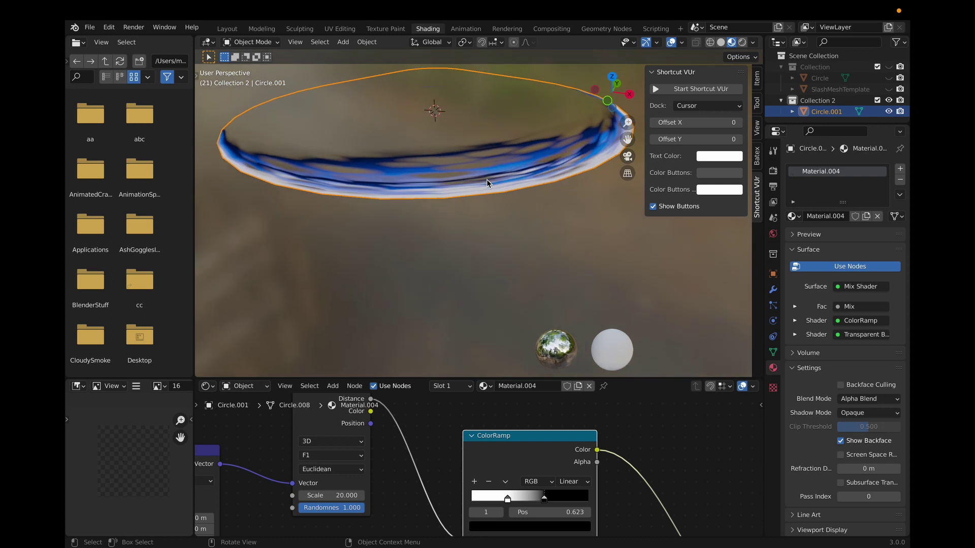
middle_drag(487, 179, 458, 184)
scroll(491, 164, up, 2)
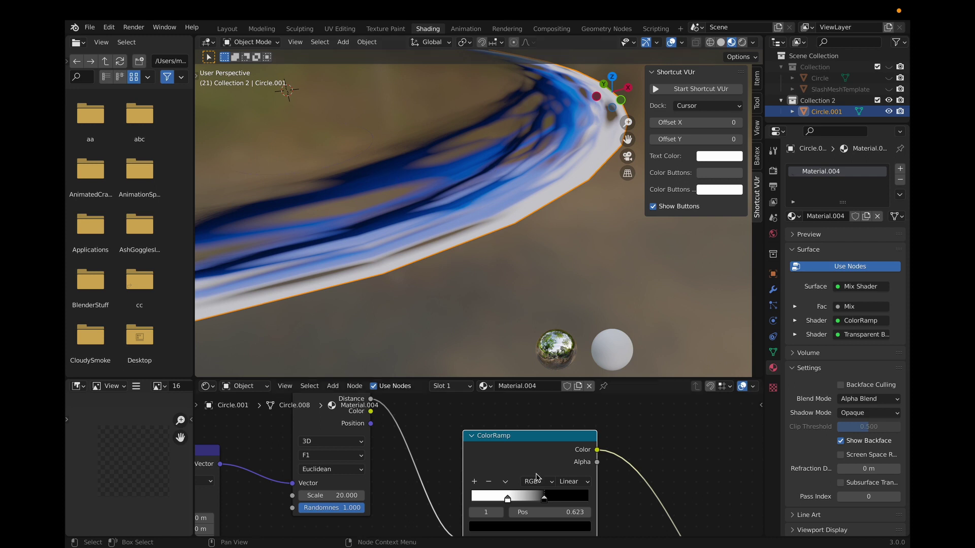
Bring both stops of the Voronoi ColorRamp to the start of the ramp, with the black stop at position 0.005.
drag(544, 501, 440, 500)
drag(527, 493, 488, 491)
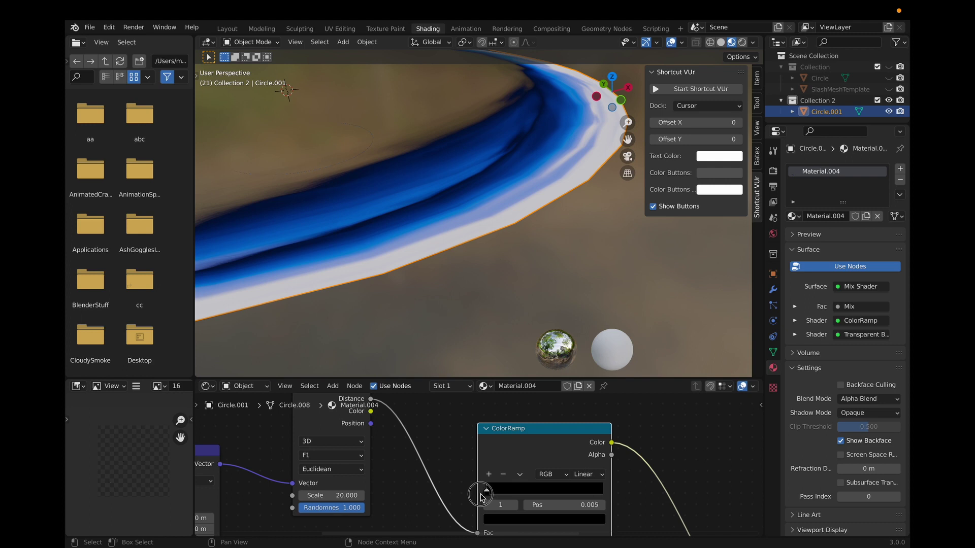
scroll(489, 270, left, 5)
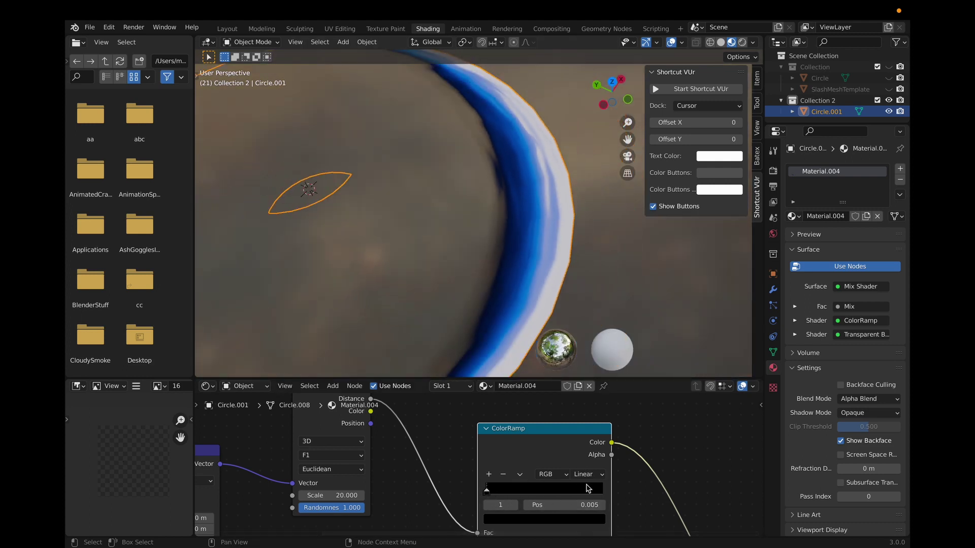
scroll(424, 492, left, 5)
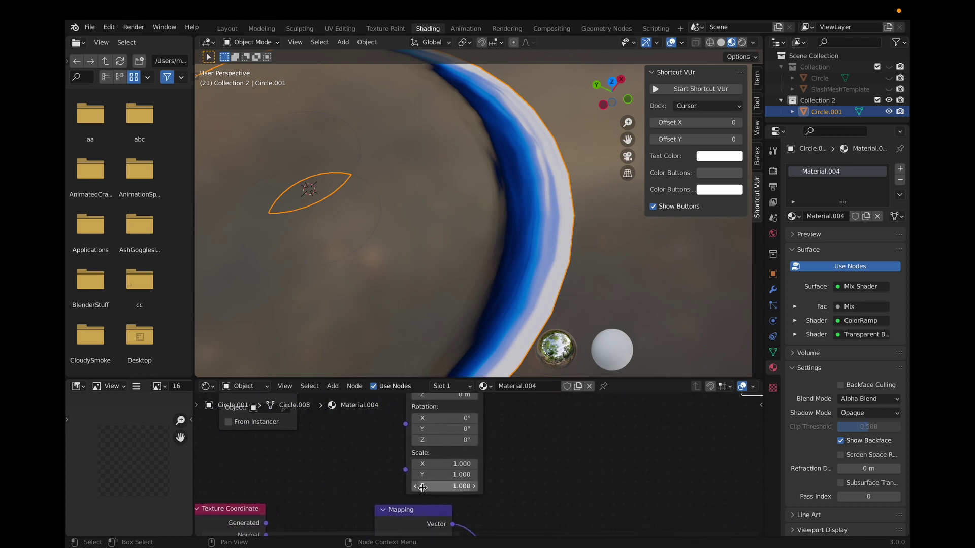
scroll(424, 485, down, 2)
scroll(422, 487, down, 5)
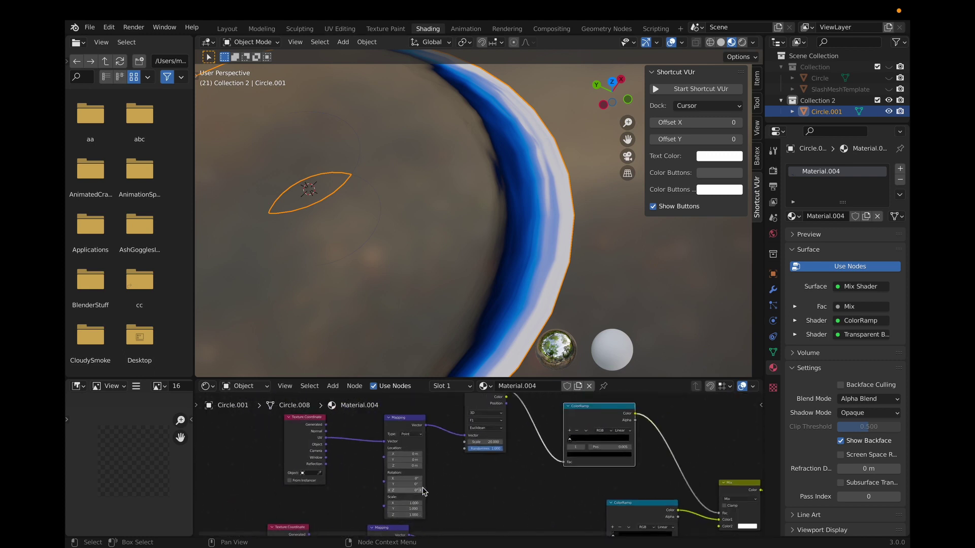
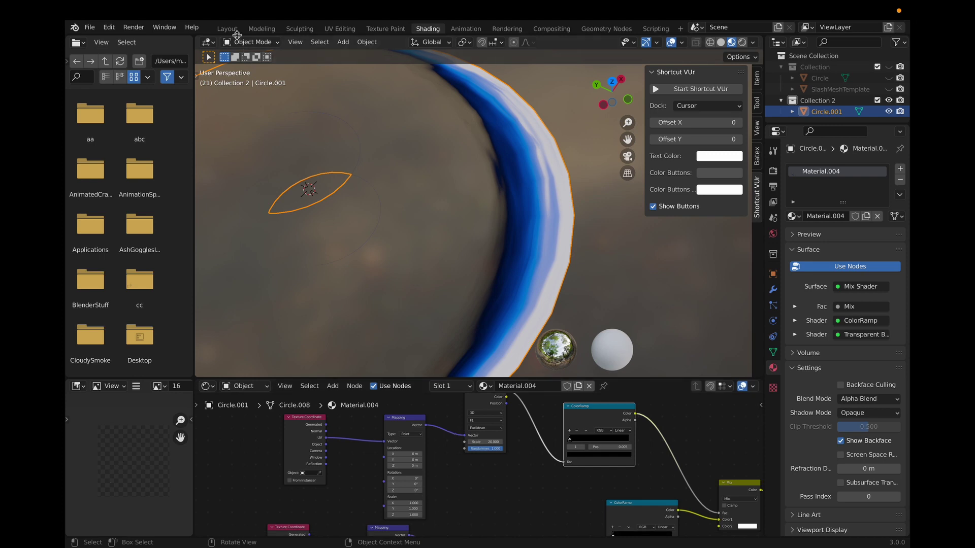
In the Layout workspace, turn on auto keying and set the timeline's end frame to 64.
click(227, 28)
click(366, 407)
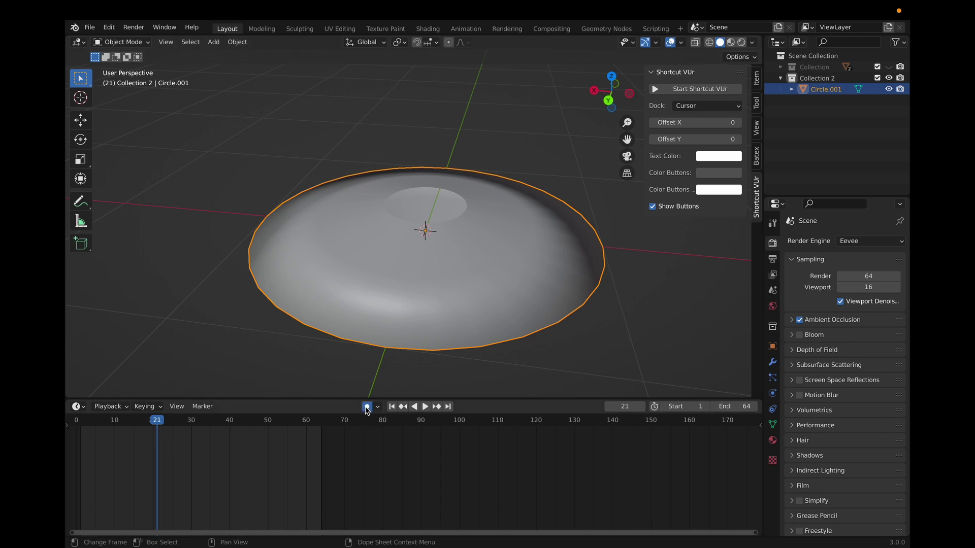
click(734, 407)
text(64)
key(Return)
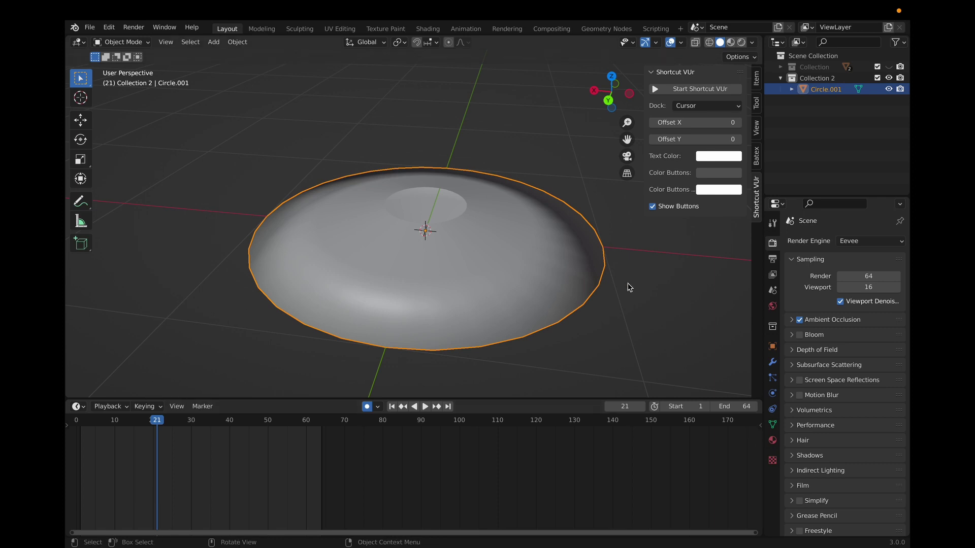
Check the scene's frame rate setting in the output properties.
click(773, 245)
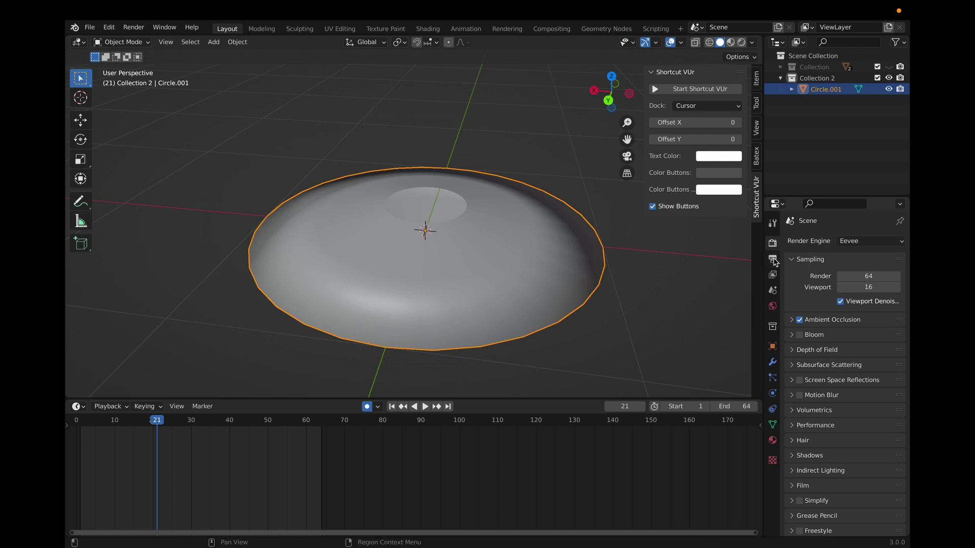
click(773, 260)
scroll(838, 365, down, 1)
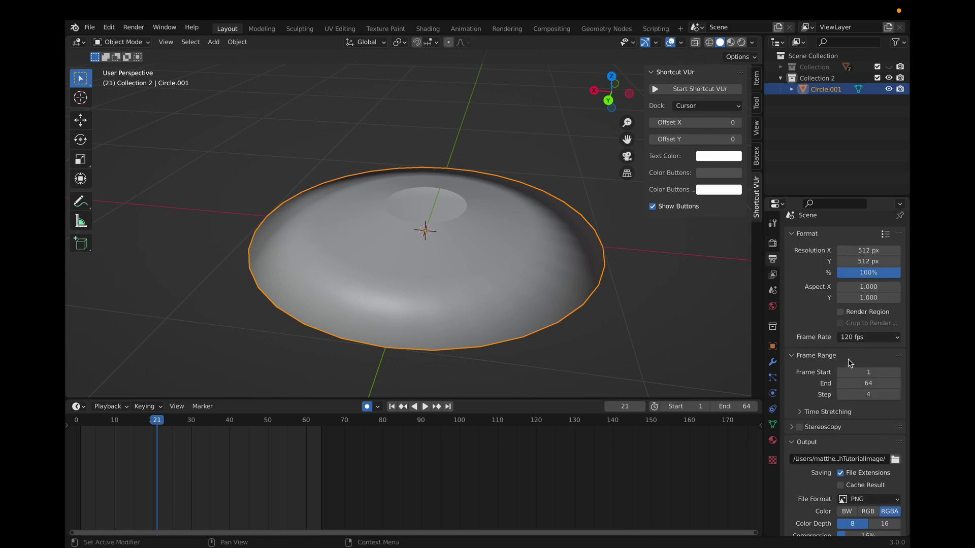
click(858, 337)
click(858, 339)
Play the animation briefly, stop it and move the playhead back to frame 13.
key(space)
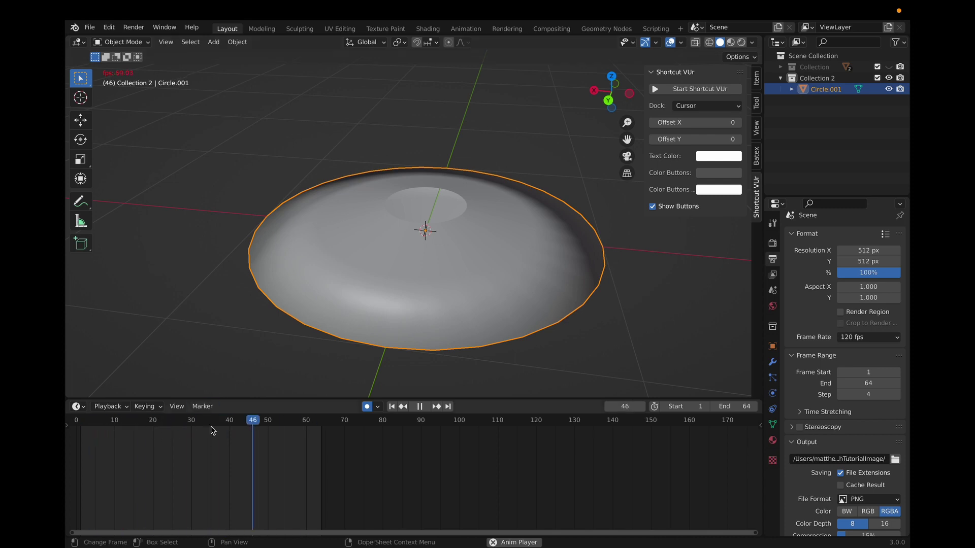
key(space)
drag(283, 422, 139, 426)
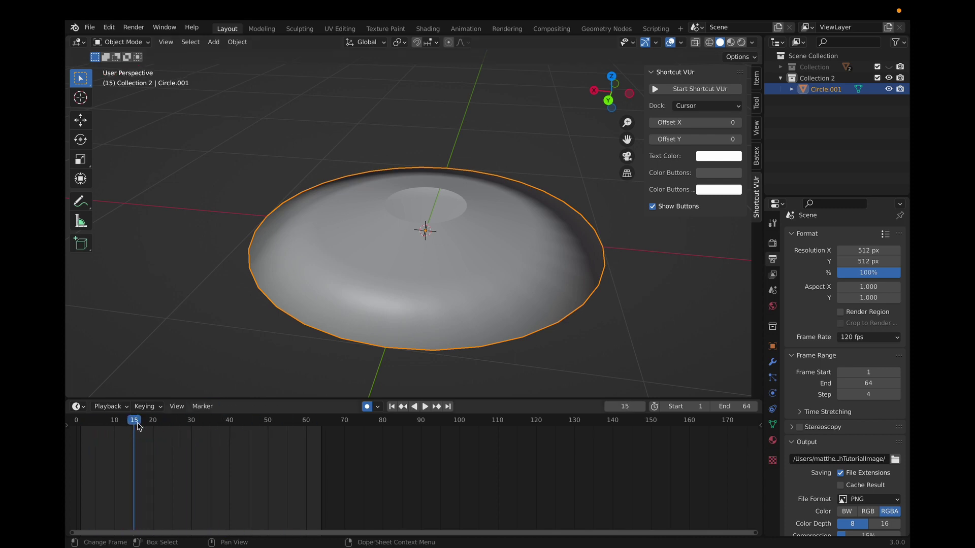
mouse_move(134, 425)
mouse_down()
mouse_move(92, 430)
mouse_move(127, 427)
mouse_up()
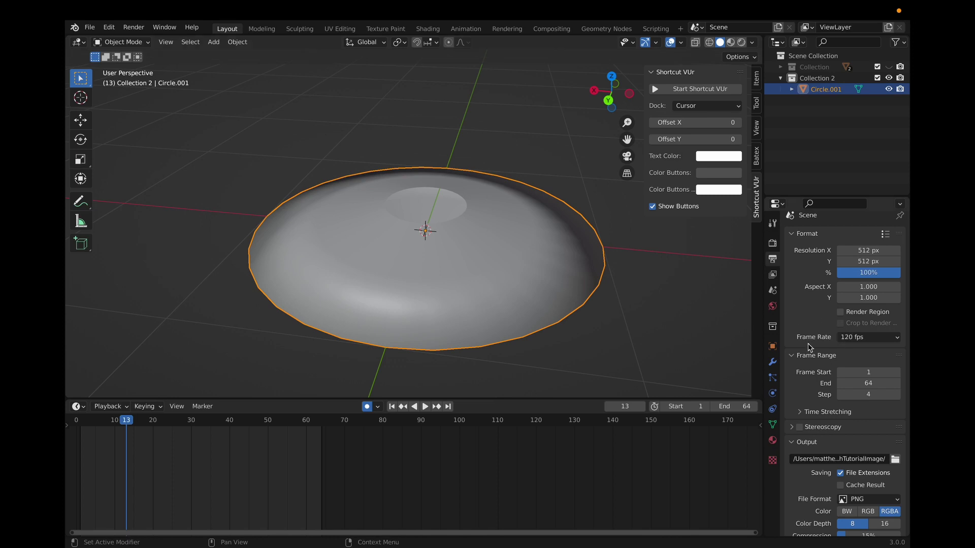
Return to the Shading workspace and bring more of the slash's curve into view.
click(427, 29)
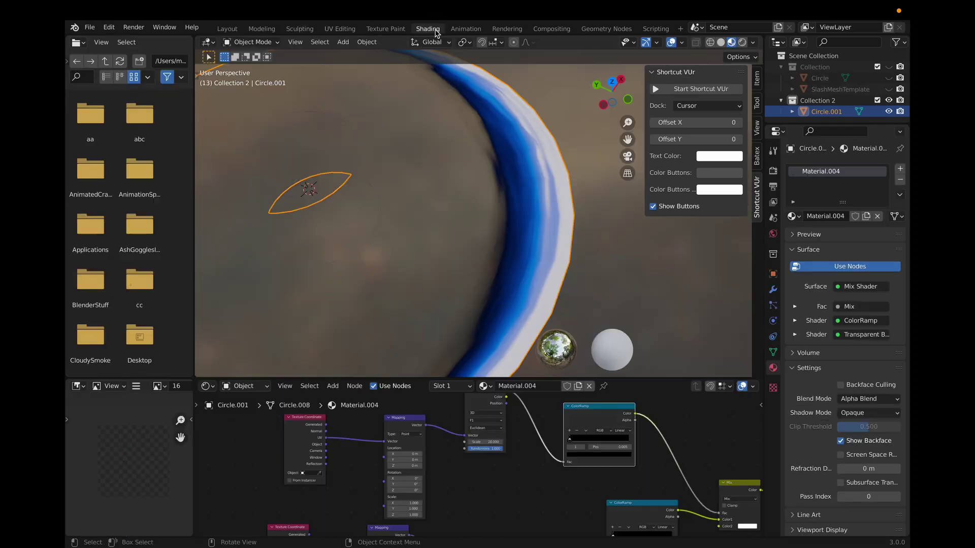
shift+middle_drag(511, 136, 590, 130)
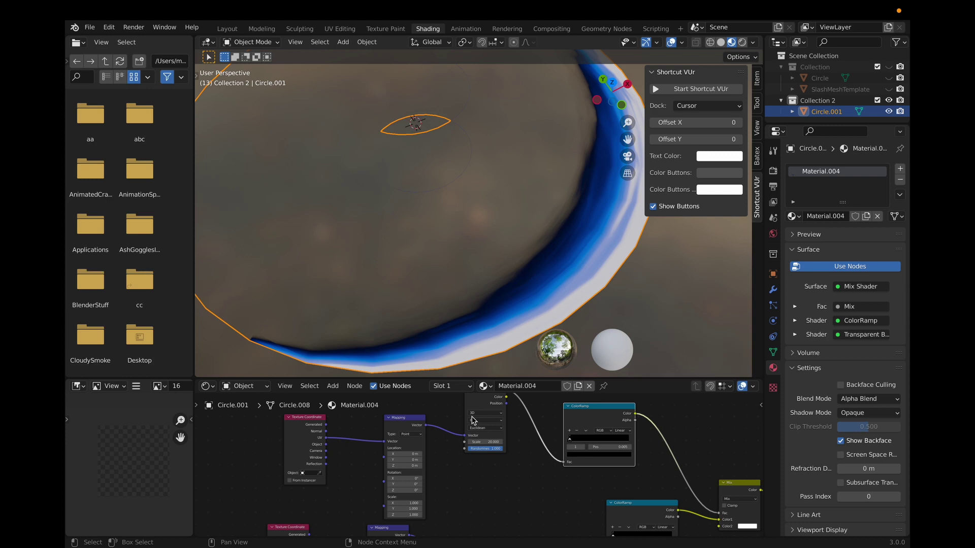
Move the timeline playhead to frame 1 in the Layout workspace and return to the Shading workspace.
click(227, 29)
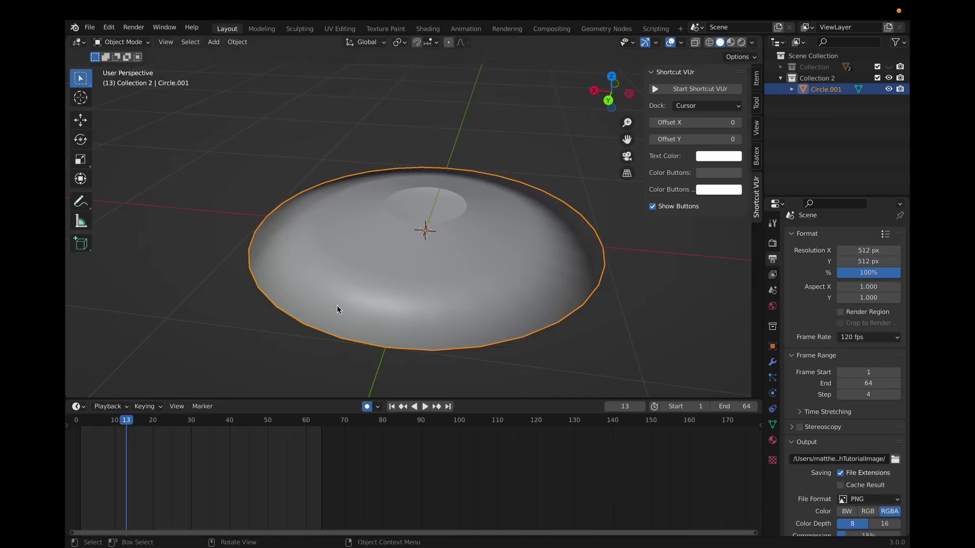
mouse_move(131, 425)
mouse_down()
mouse_move(87, 433)
mouse_move(241, 425)
mouse_move(82, 423)
mouse_up()
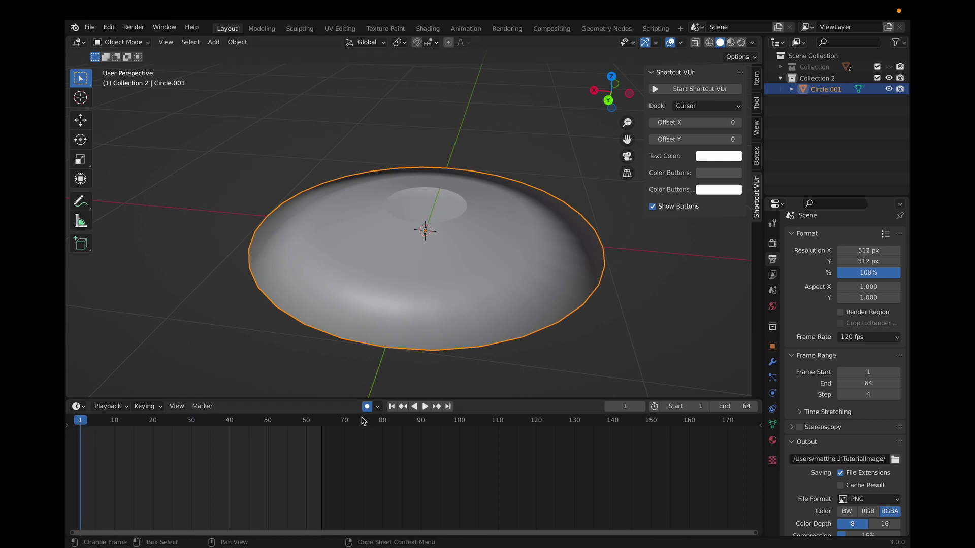
click(428, 29)
On the ColorRamp fed by the Voronoi texture, move the black stop to about 0.977 and the white stop to about 0.957.
scroll(505, 515, up, 3)
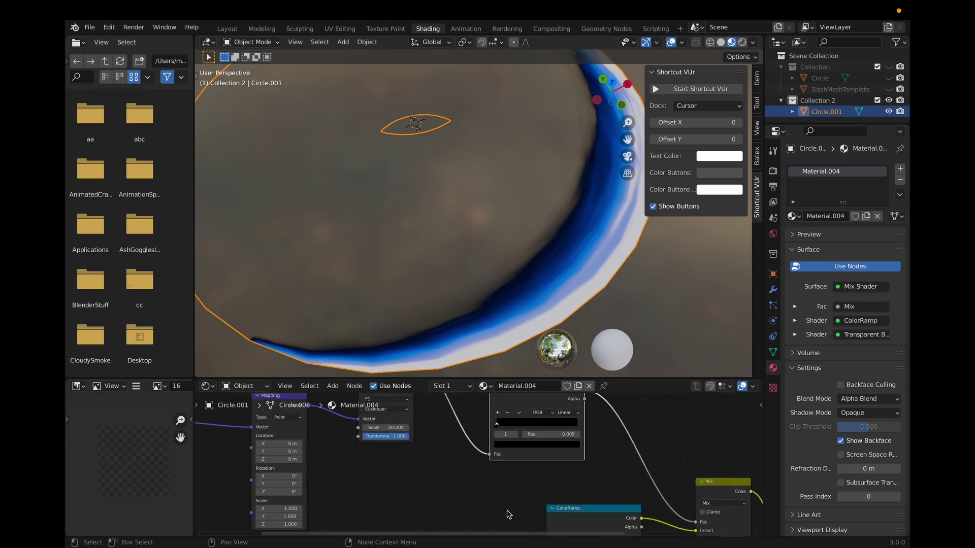
scroll(506, 514, up, 3)
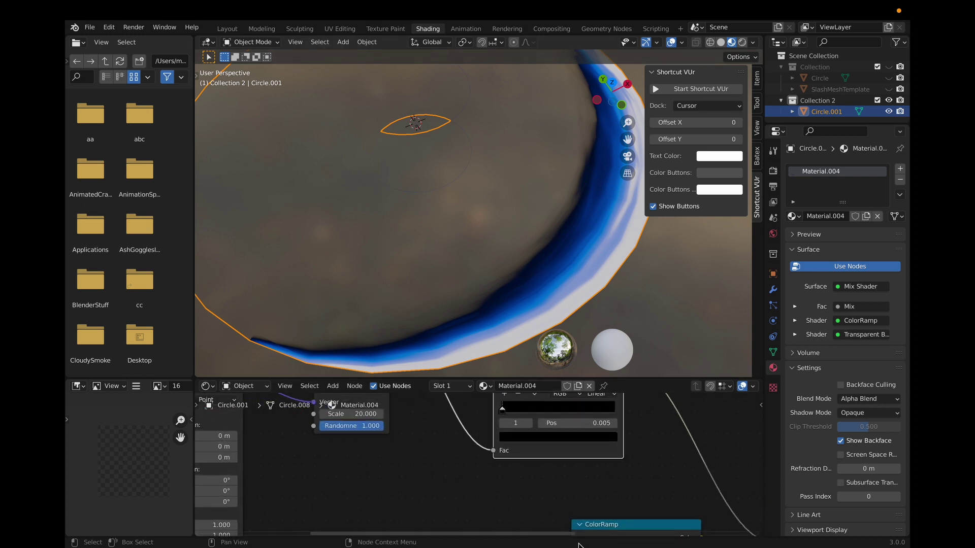
scroll(581, 470, up, 5)
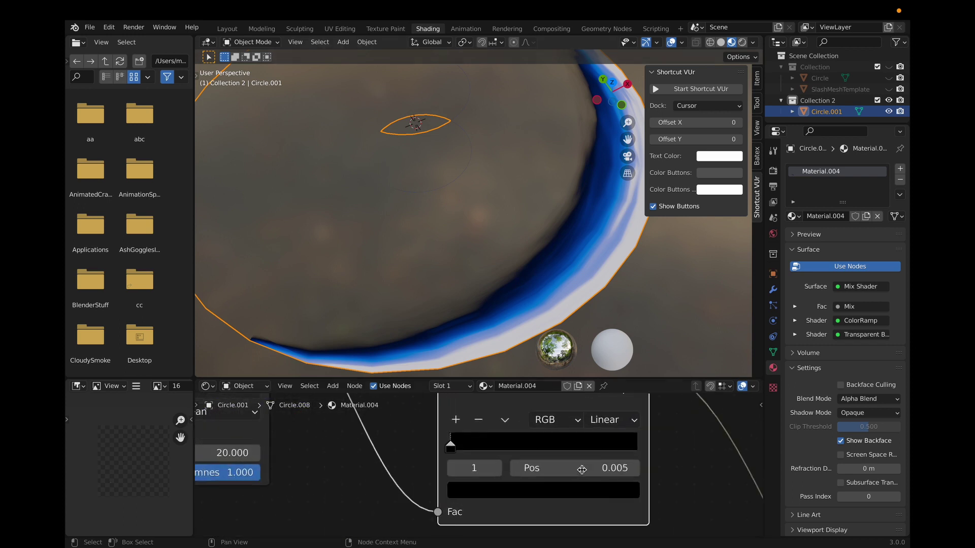
scroll(529, 487, down, 3)
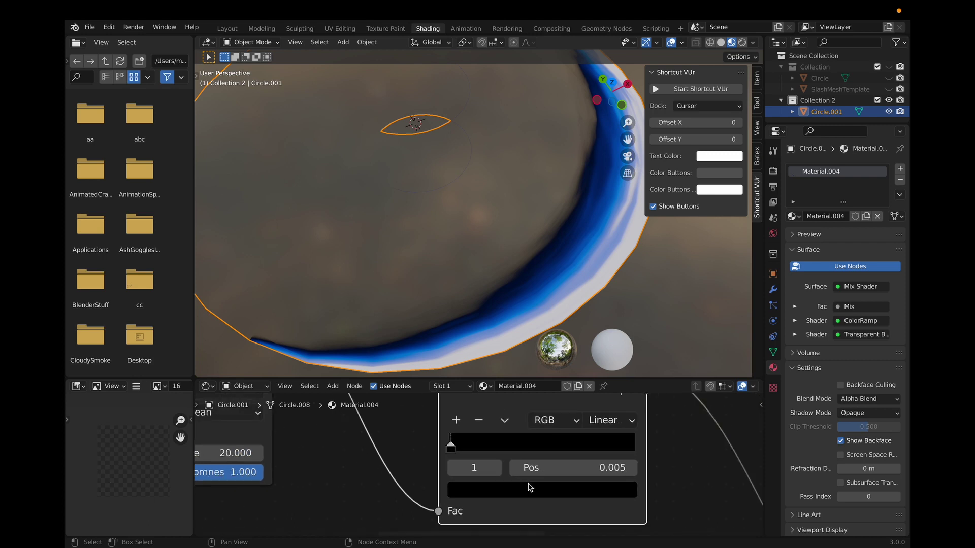
scroll(529, 486, up, 5)
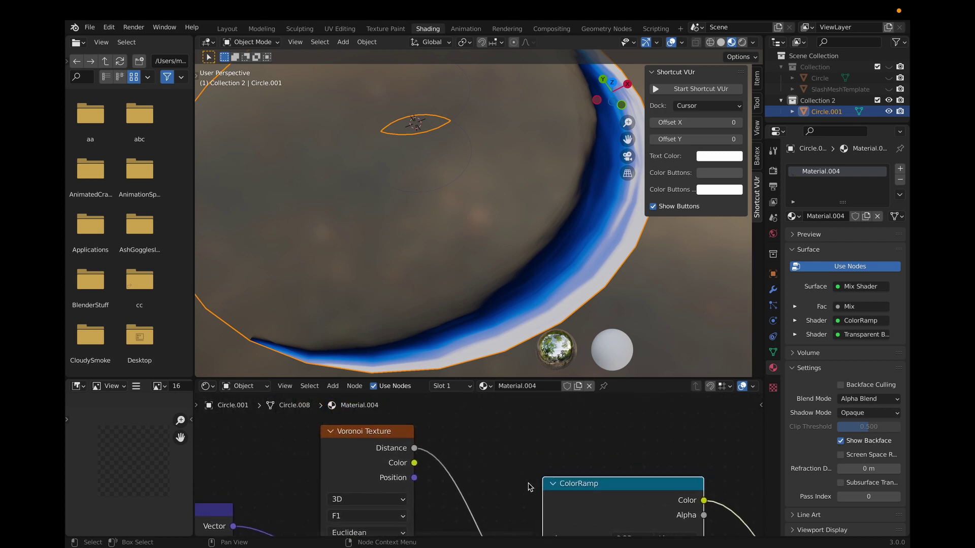
scroll(529, 484, down, 5)
click(393, 454)
drag(394, 452, 540, 474)
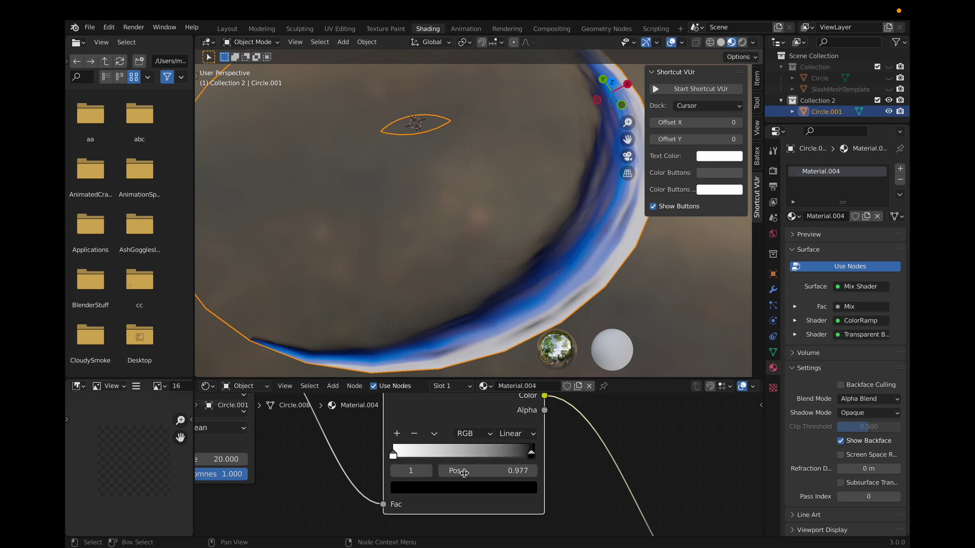
drag(393, 456, 537, 454)
click(528, 458)
scroll(558, 475, up, 3)
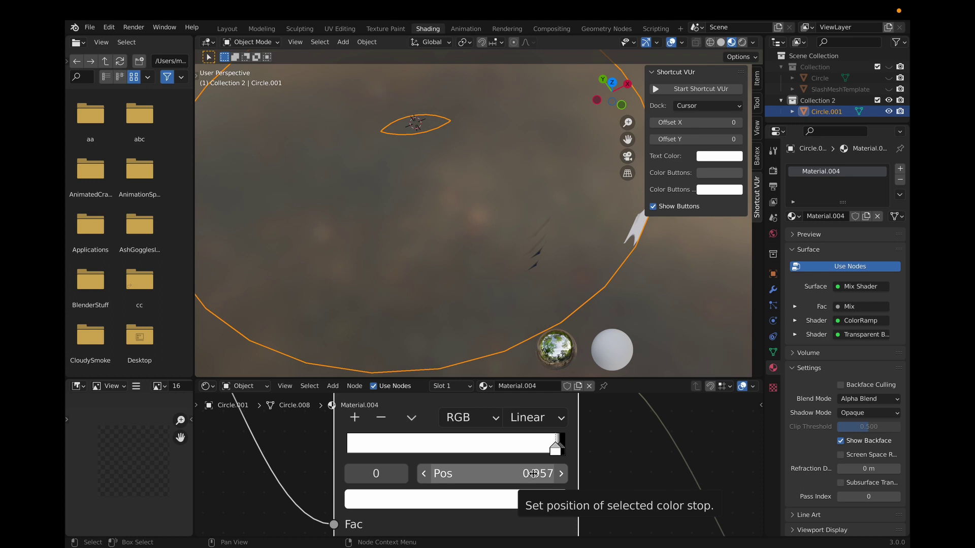
Insert a keyframe at frame 1 for the ColorRamp's white stop position of 0.957.
click(533, 474)
click(533, 473)
click(620, 470)
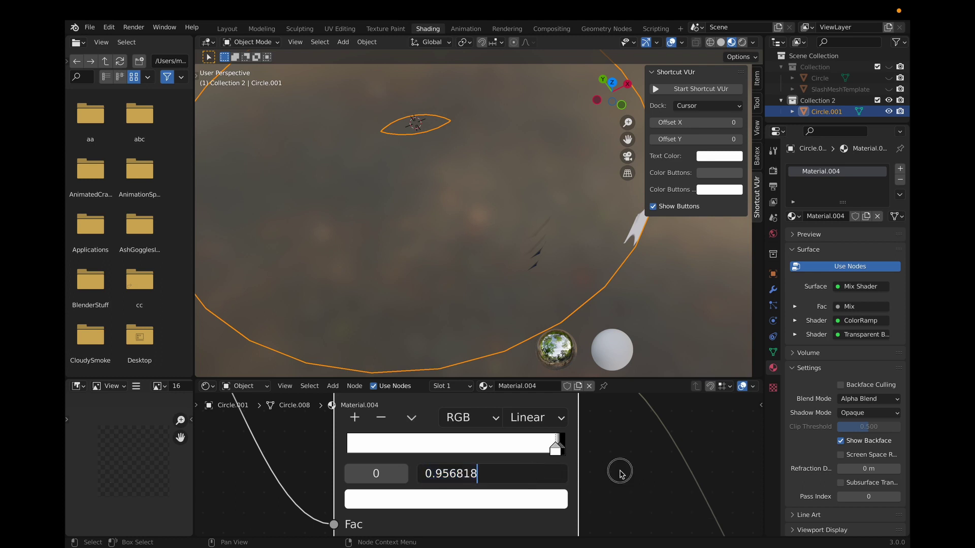
click(539, 470)
click(612, 487)
click(531, 475)
click(607, 492)
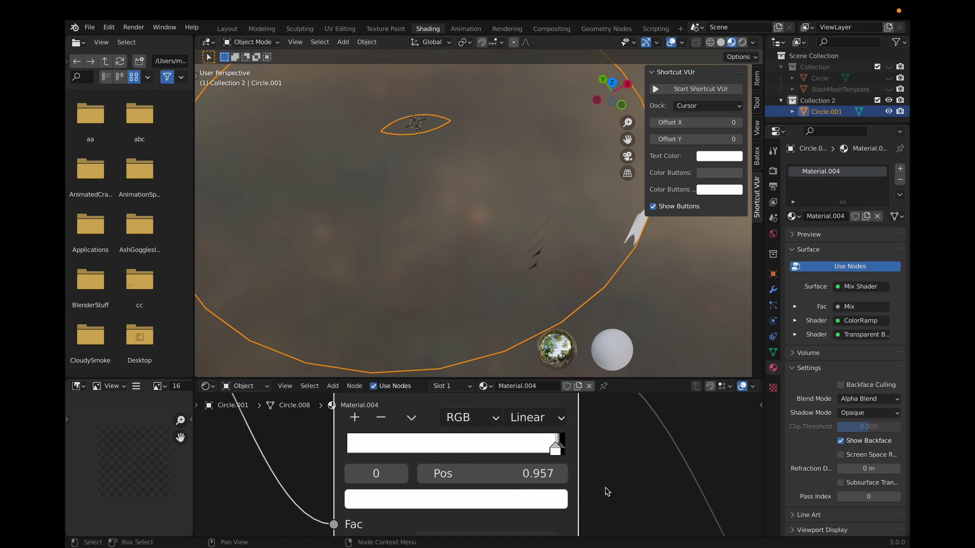
right_click(515, 468)
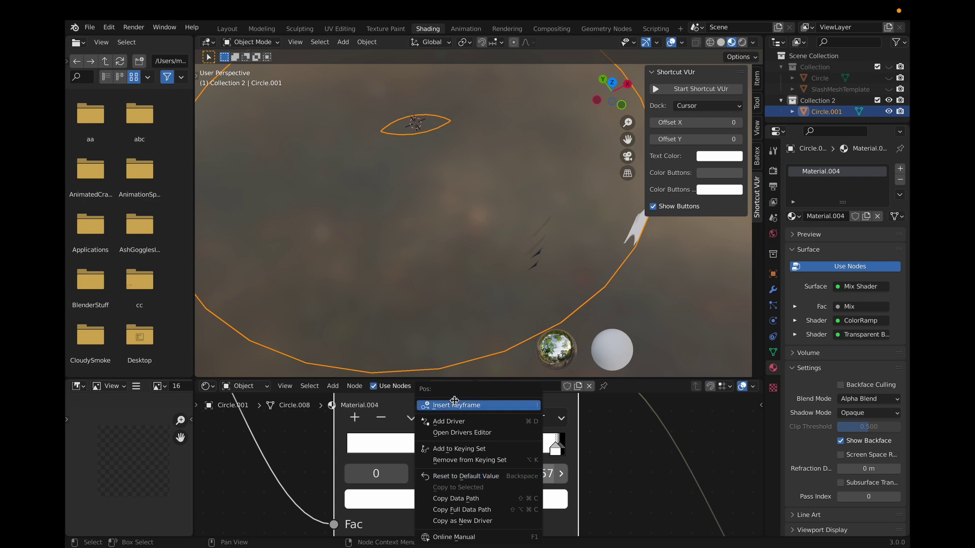
click(455, 405)
Select the ColorRamp's black stop and keyframe its position of 0.977 at frame 1.
click(556, 449)
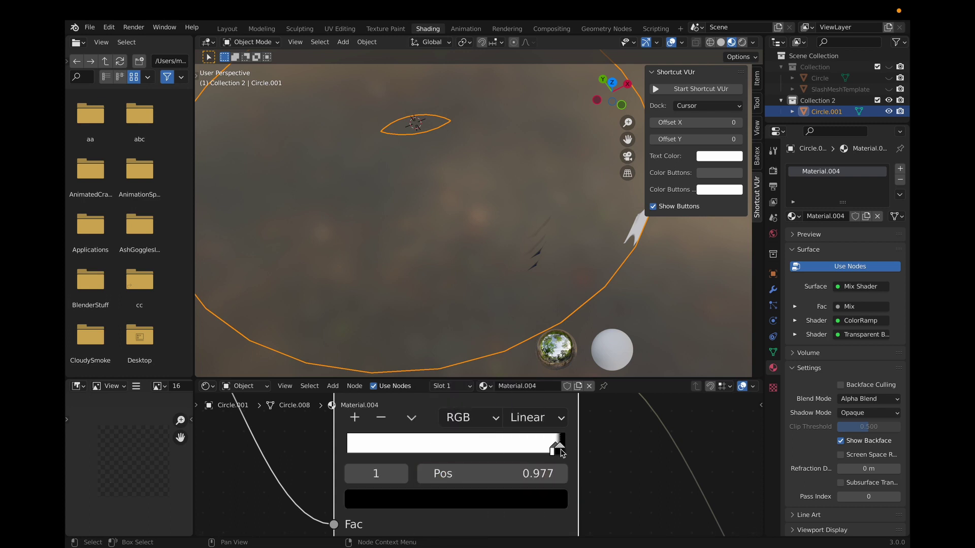
right_click(540, 475)
click(479, 408)
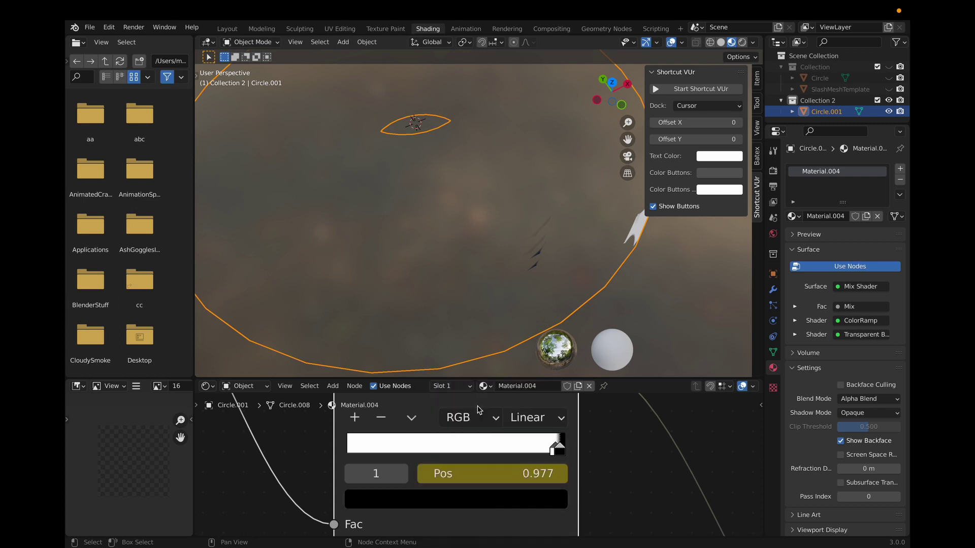
Move the timeline playhead to frame 10 in the Layout workspace and return to the Shading workspace.
scroll(540, 454, down, 2)
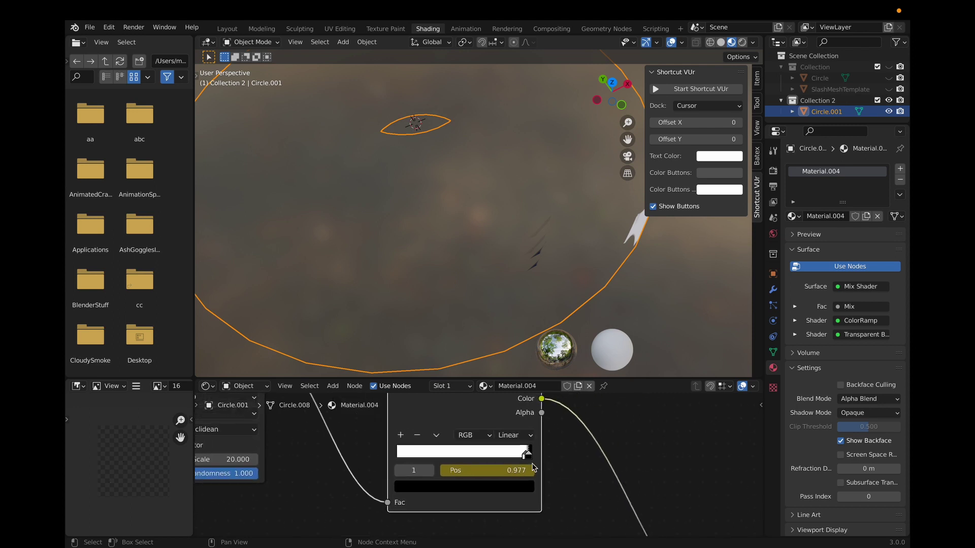
scroll(541, 454, down, 1)
click(227, 29)
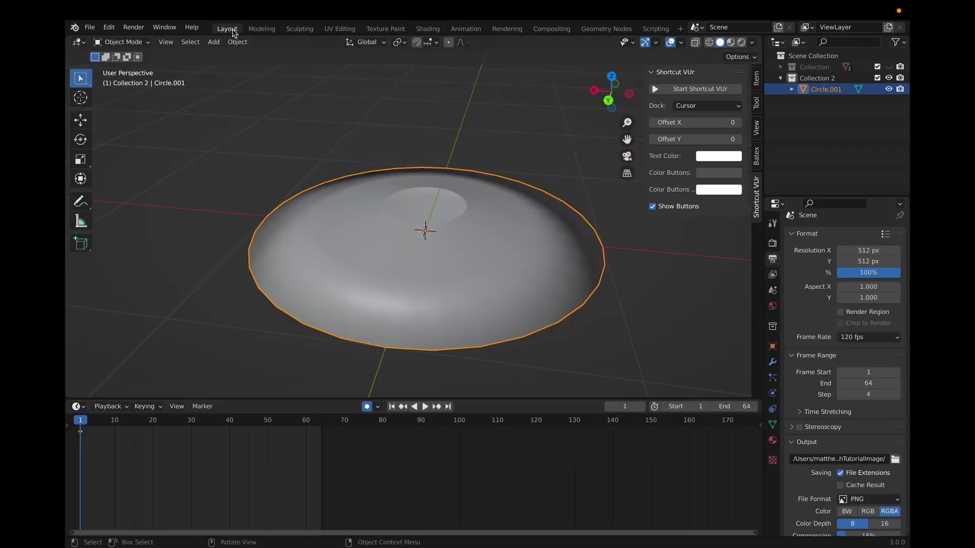
drag(80, 423, 115, 429)
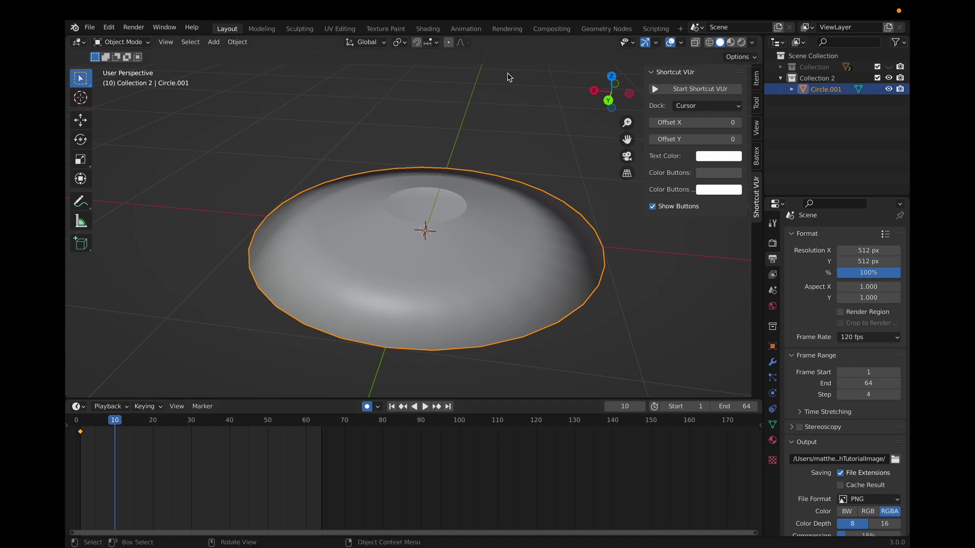
click(429, 29)
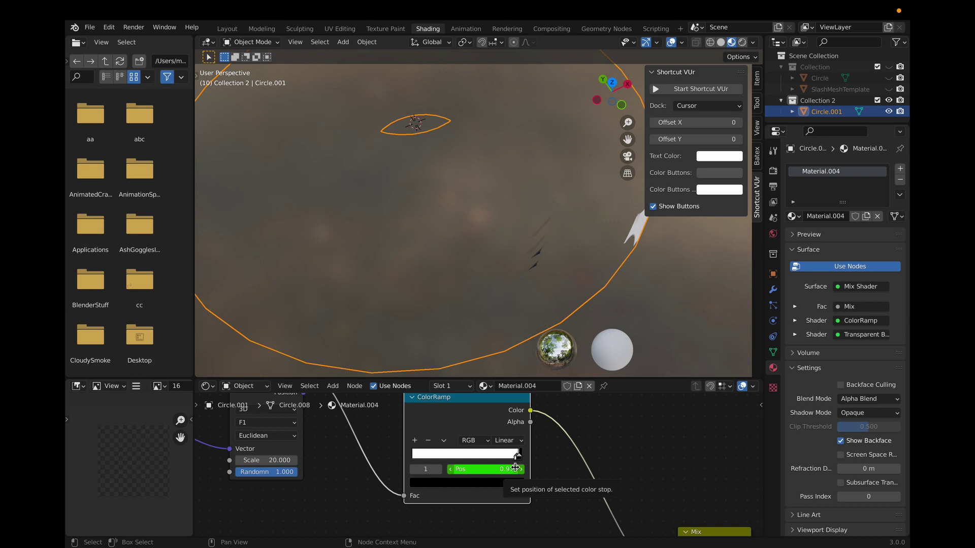
Move the ColorRamp's white stop to position 0.000 and its black stop to about 0.018.
drag(517, 458, 386, 458)
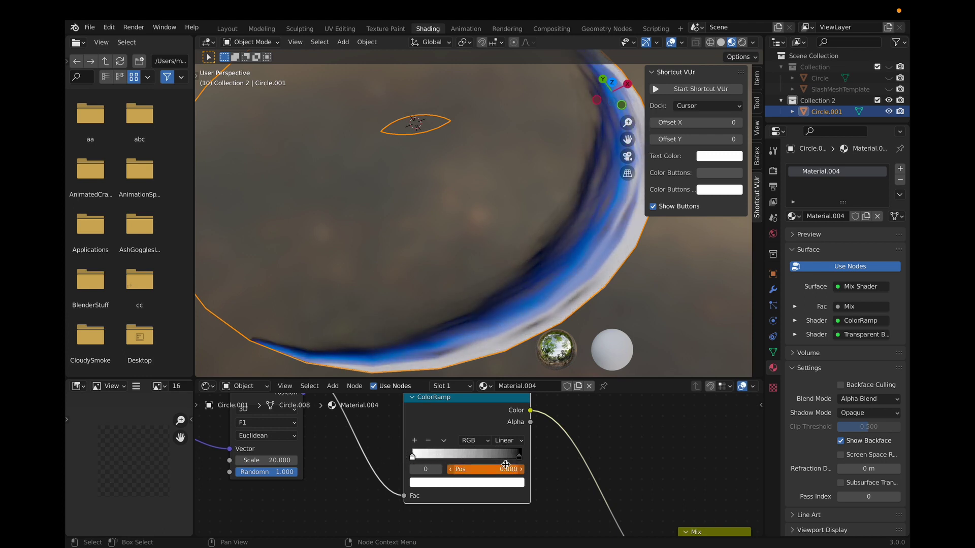
drag(519, 459, 409, 455)
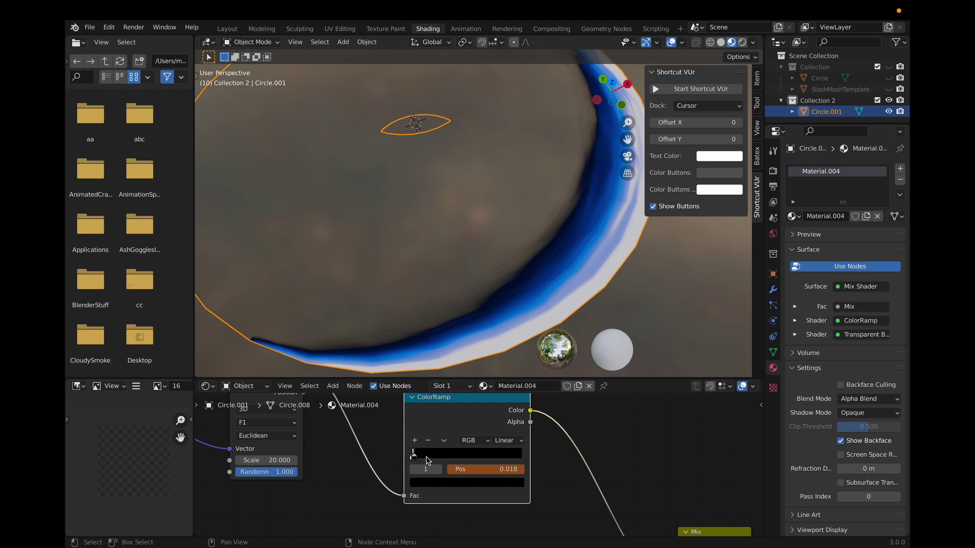
Keyframe the ColorRamp's black stop position of 0.018 at frame 10.
click(487, 470)
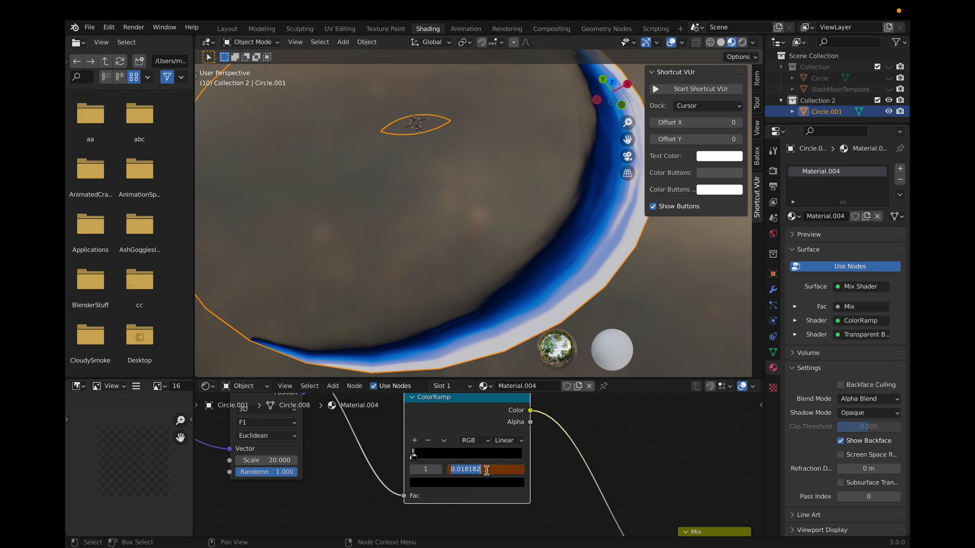
click(556, 471)
click(502, 469)
click(543, 483)
click(507, 470)
key(Return)
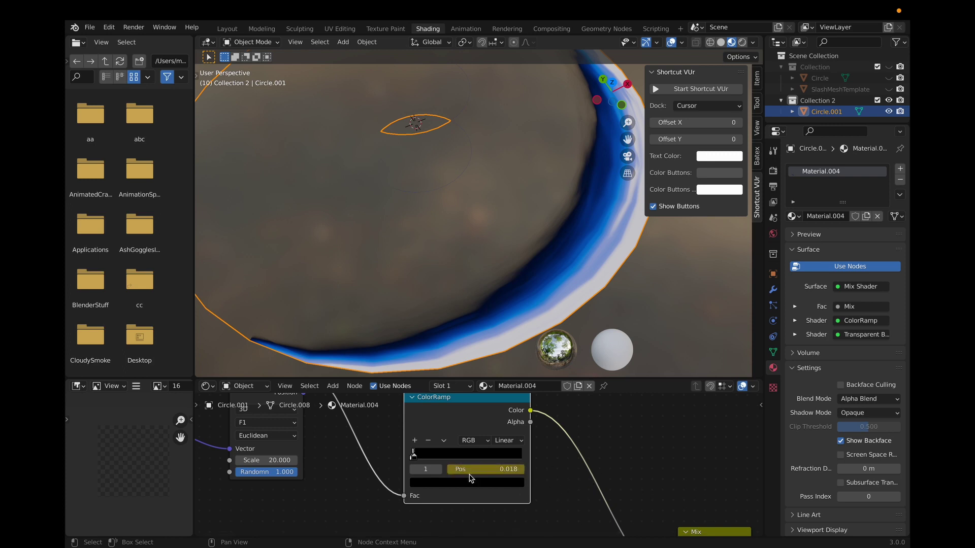
click(471, 469)
click(561, 484)
click(482, 470)
key(Return)
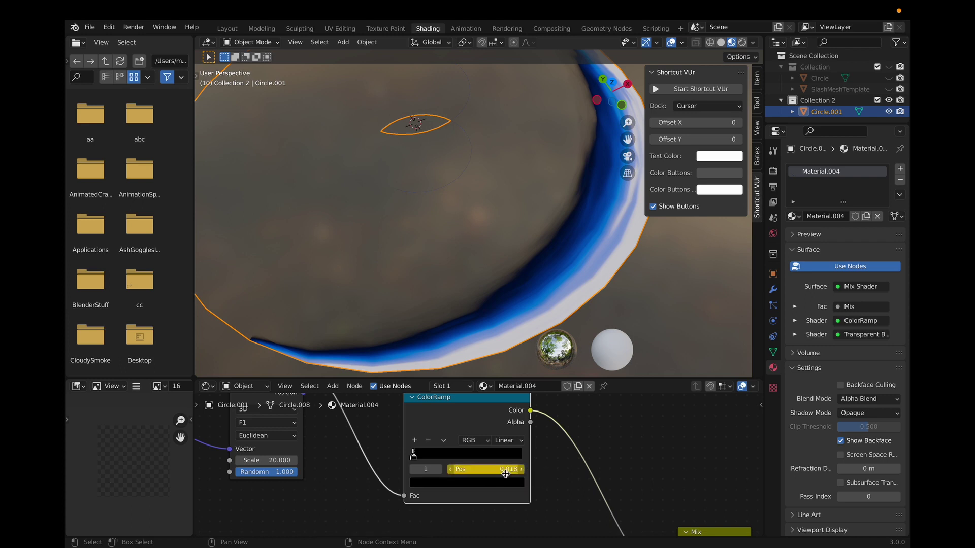
click(505, 470)
key(Return)
right_click(505, 471)
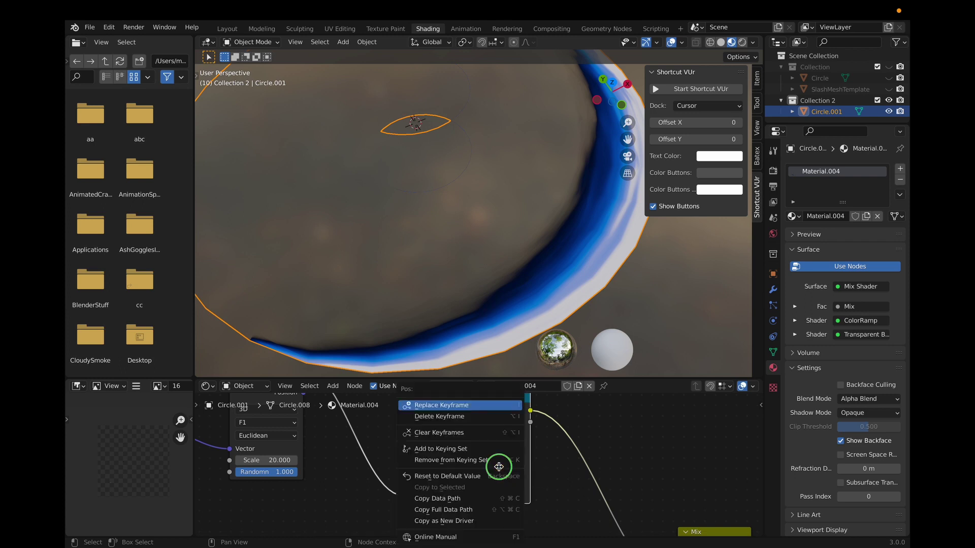
click(464, 406)
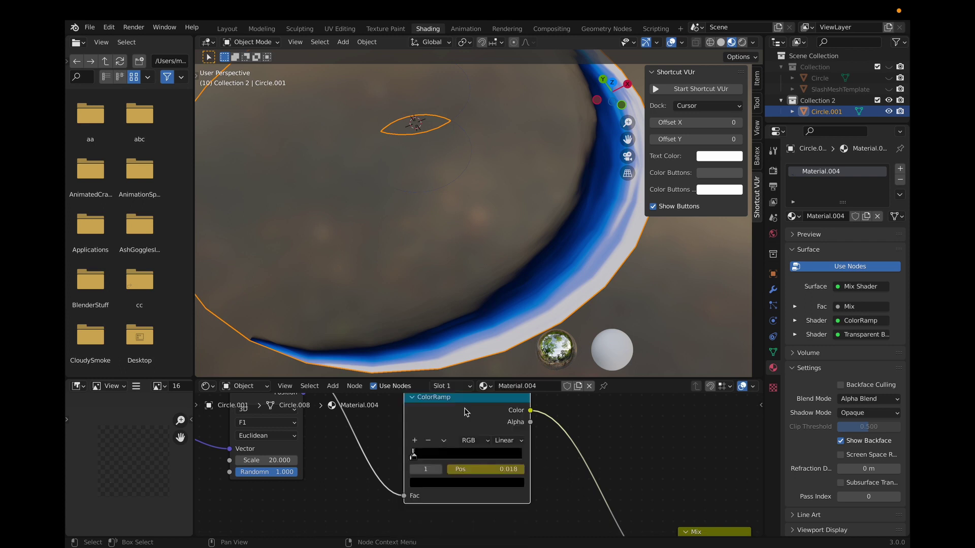
Select the ColorRamp's white stop and keyframe its position of 0.000 at frame 10.
click(473, 468)
click(410, 451)
click(413, 457)
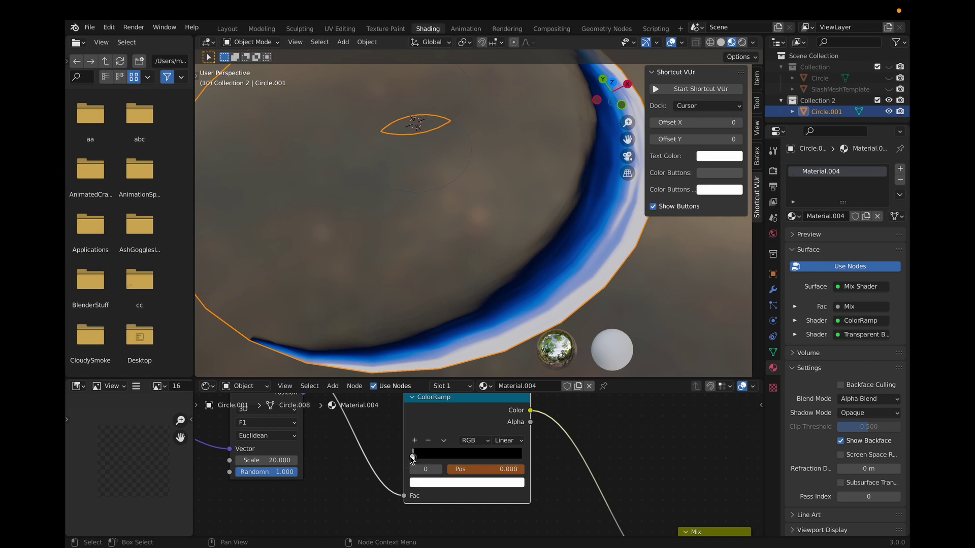
right_click(491, 469)
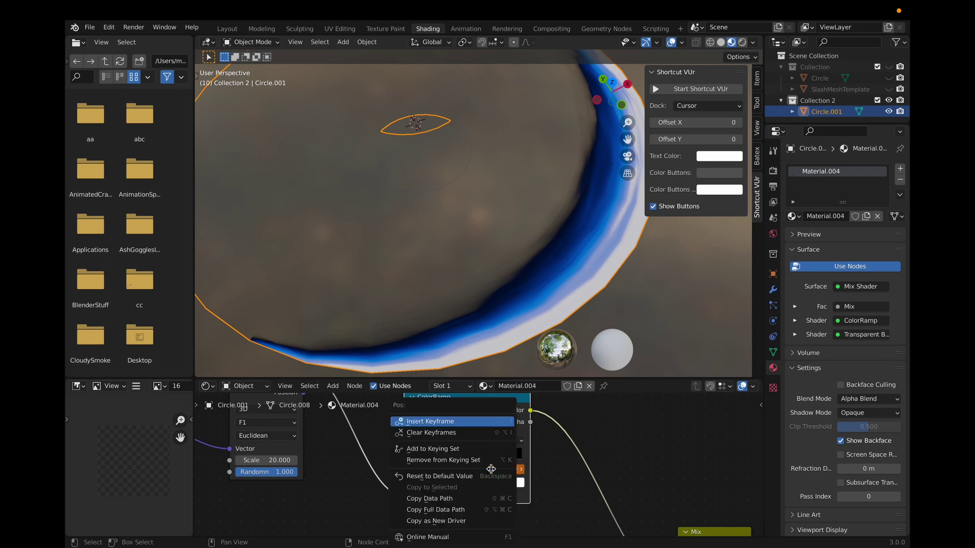
click(452, 421)
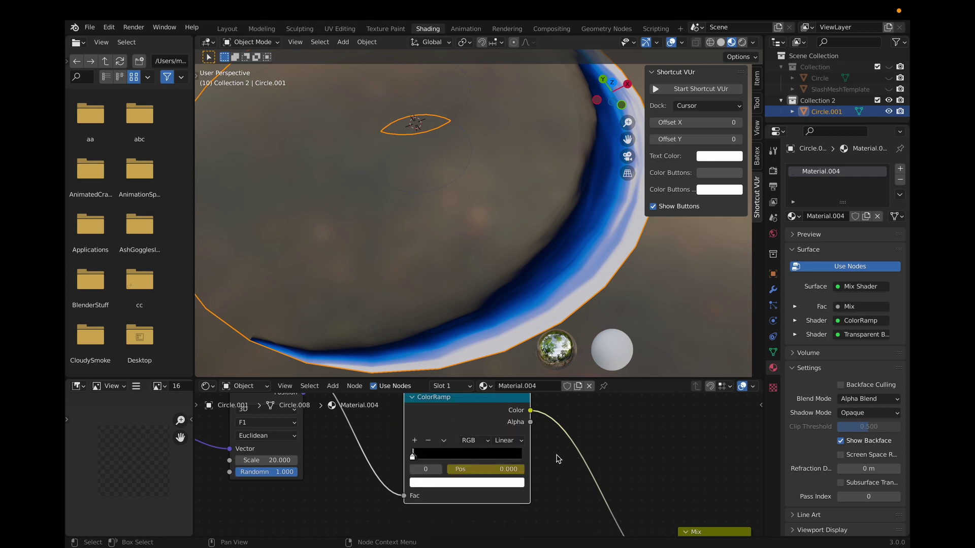
Play the animation briefly to preview the slash appearing, and stop it.
key(space)
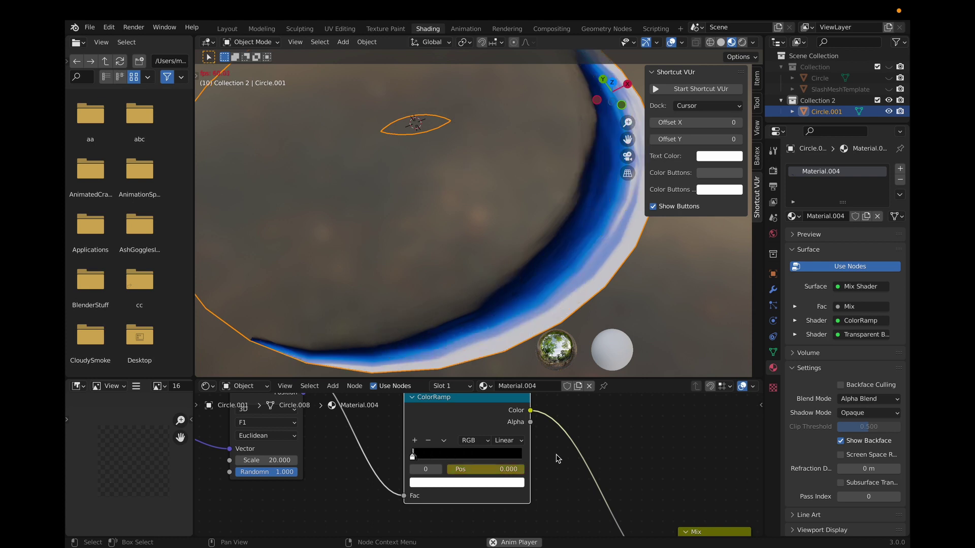
key(space)
In the Layout workspace, move the timeline playhead to the last frame, 64.
click(229, 28)
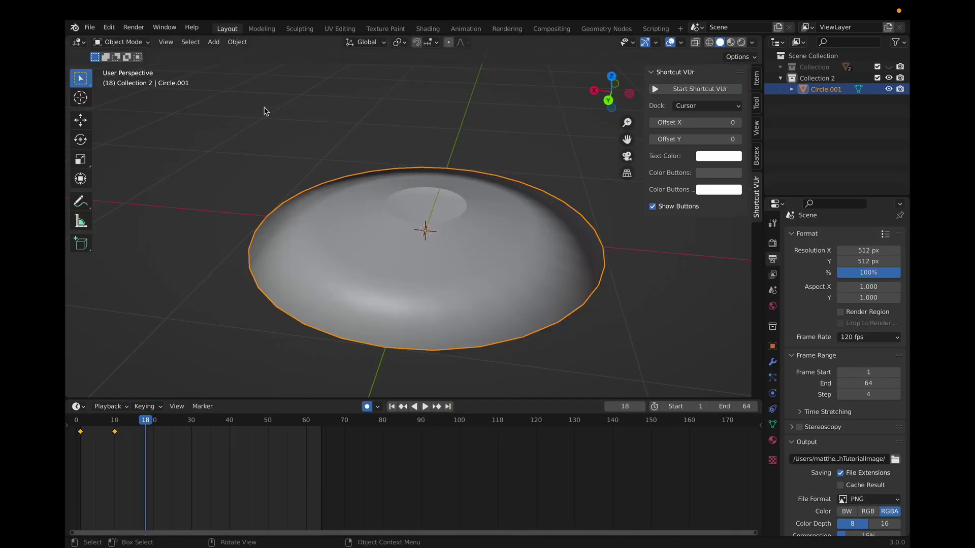
mouse_move(151, 422)
mouse_down()
mouse_move(116, 422)
mouse_move(322, 421)
mouse_up()
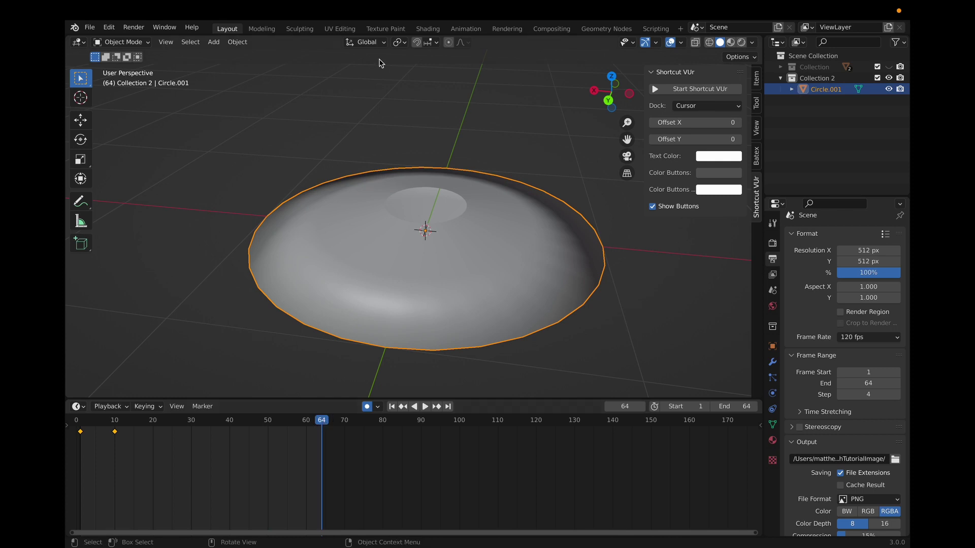
click(428, 28)
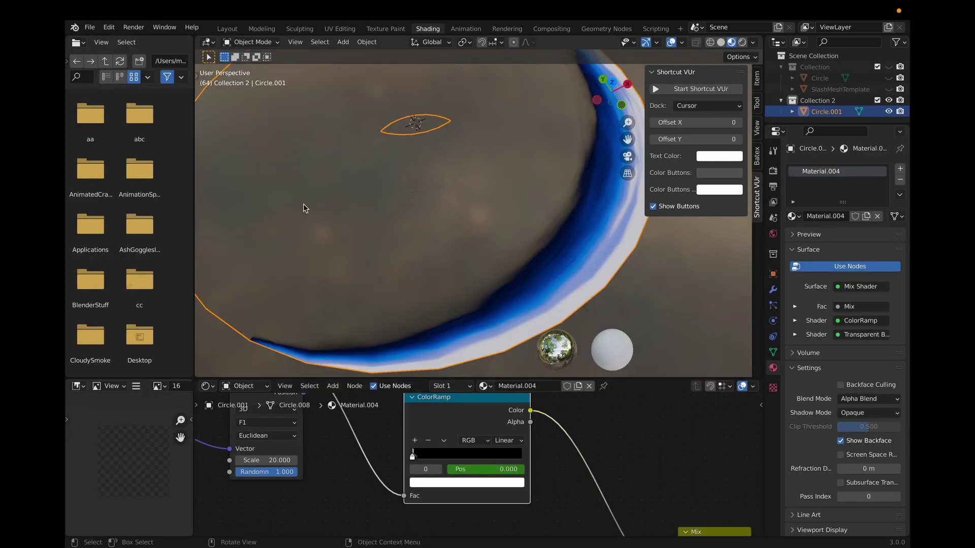
click(227, 29)
mouse_move(328, 422)
mouse_down()
mouse_move(283, 434)
mouse_move(322, 430)
mouse_up()
key(space)
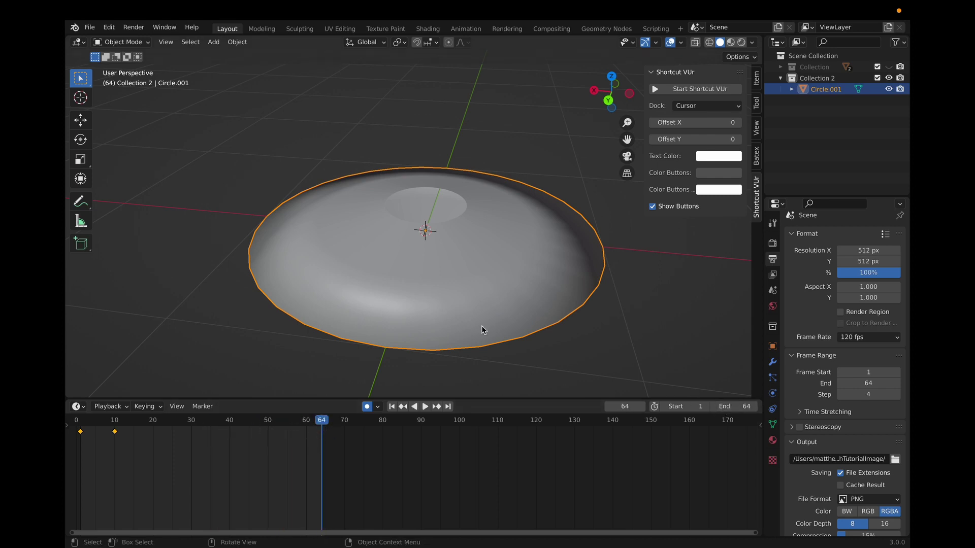
In the Shading workspace, move the ColorRamp's black stop to position 1.000 at frame 64.
click(427, 28)
scroll(505, 515, up, 1)
scroll(503, 517, down, 2)
scroll(500, 519, left, 2)
scroll(500, 518, up, 2)
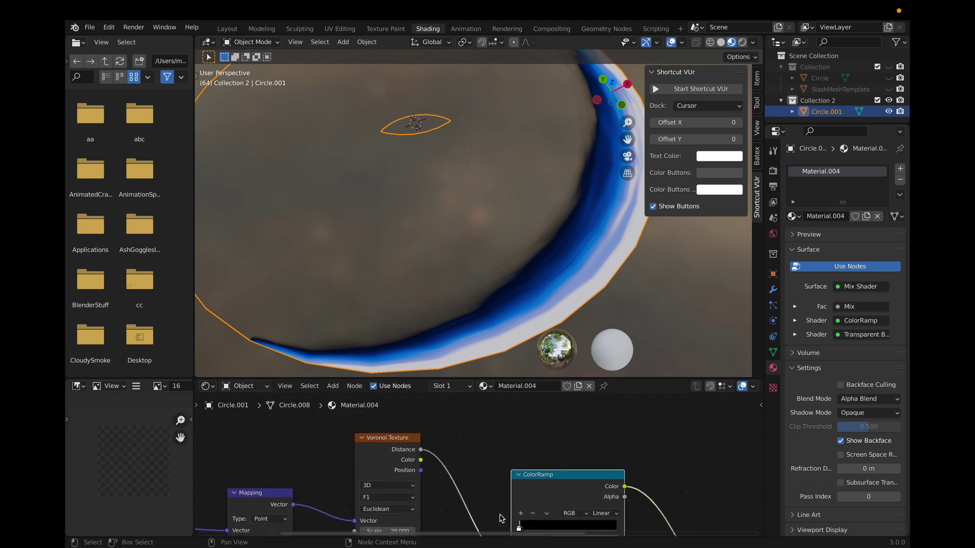
scroll(500, 519, right, 3)
scroll(500, 518, up, 2)
scroll(500, 515, up, 1)
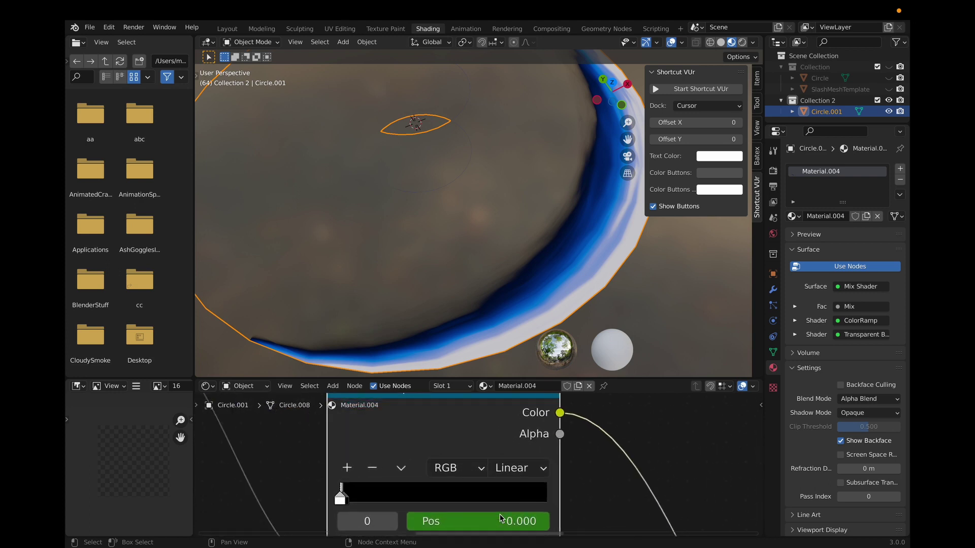
scroll(500, 517, down, 2)
click(327, 454)
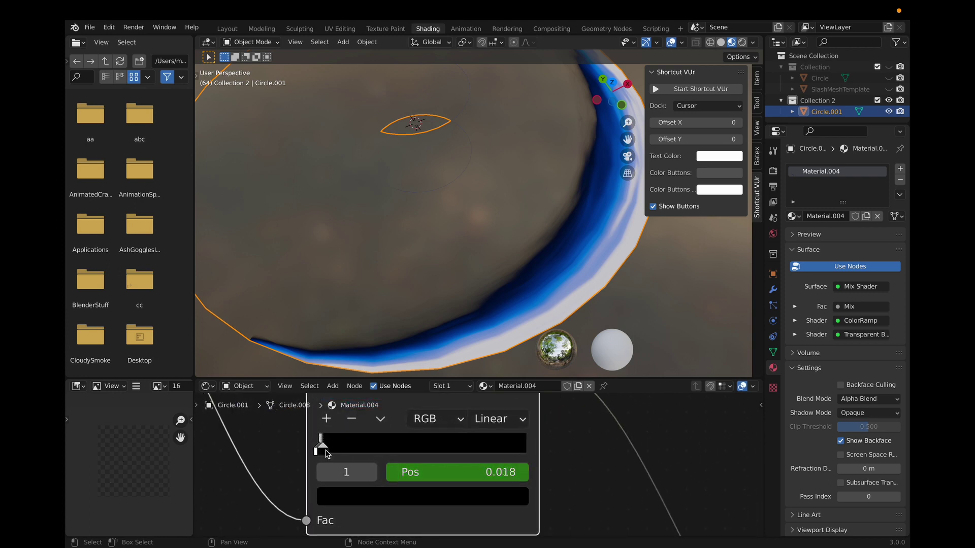
drag(327, 453, 583, 441)
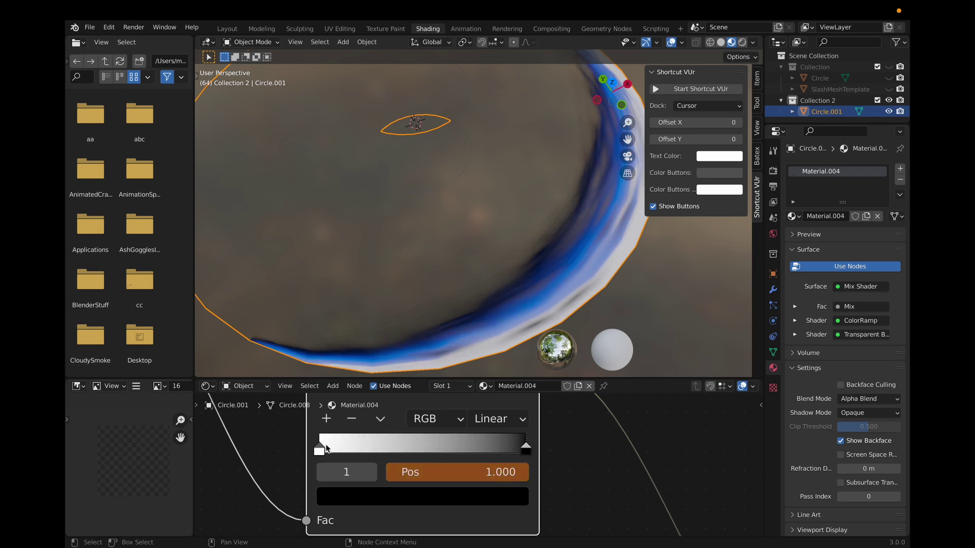
Move the ColorRamp's white stop to position 0.980 and keyframe that position at frame 64.
click(325, 450)
drag(325, 449, 534, 462)
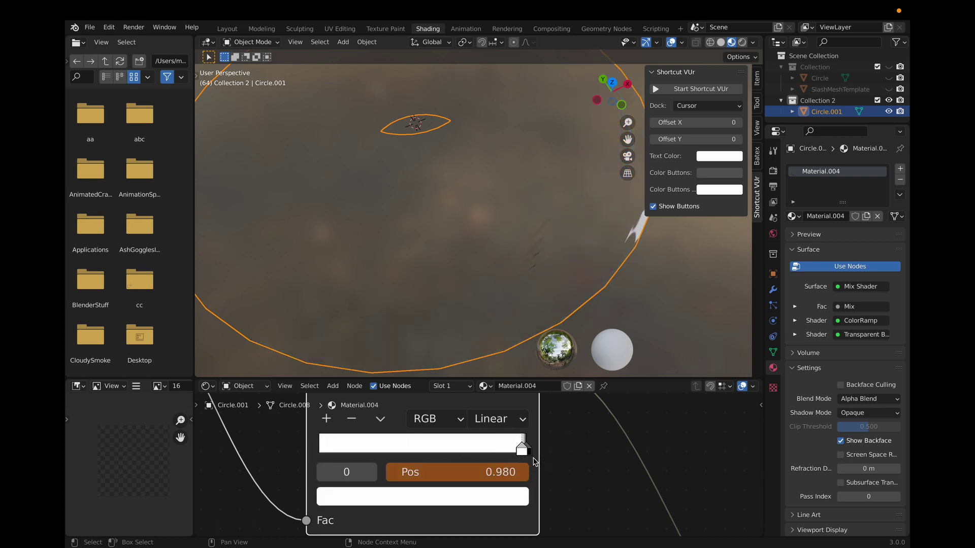
click(489, 472)
key(Escape)
click(512, 474)
key(Return)
click(489, 468)
key(Escape)
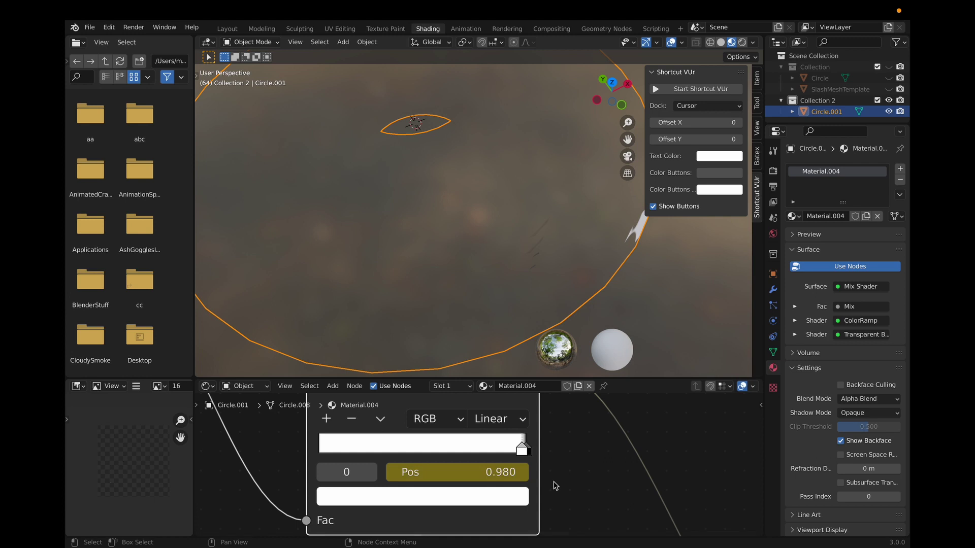
right_click(472, 483)
click(441, 405)
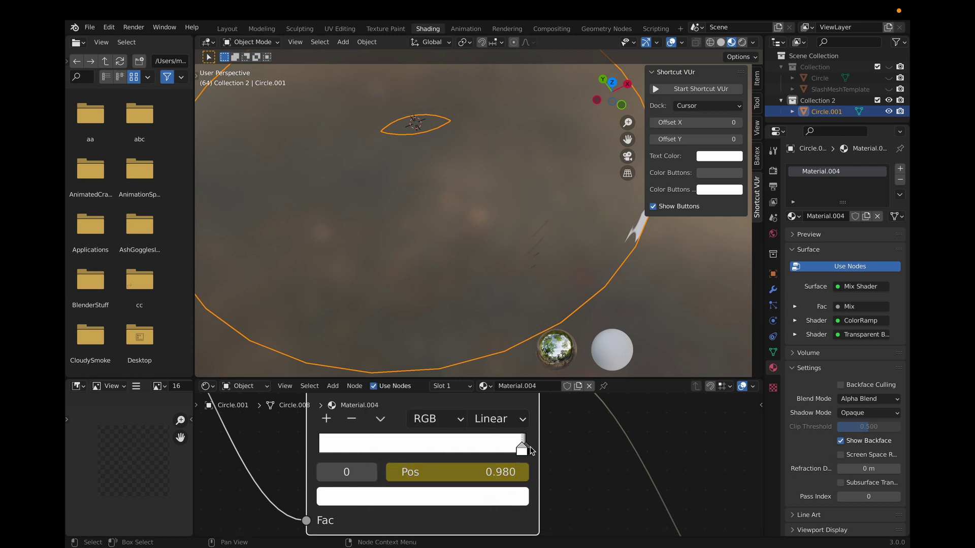
Select the ColorRamp's black stop and keyframe its position at 1.0 on frame 64.
click(526, 448)
click(490, 472)
key(Escape)
click(491, 472)
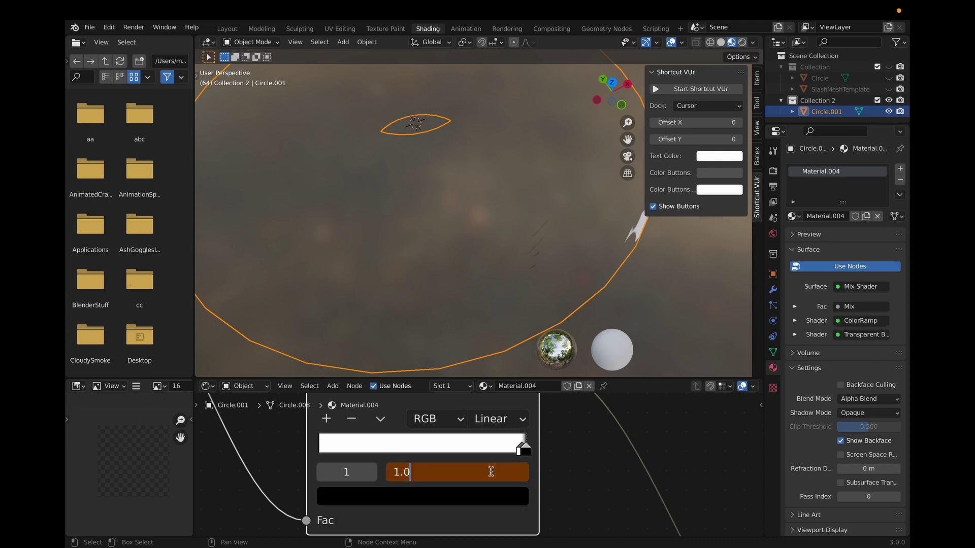
click(542, 481)
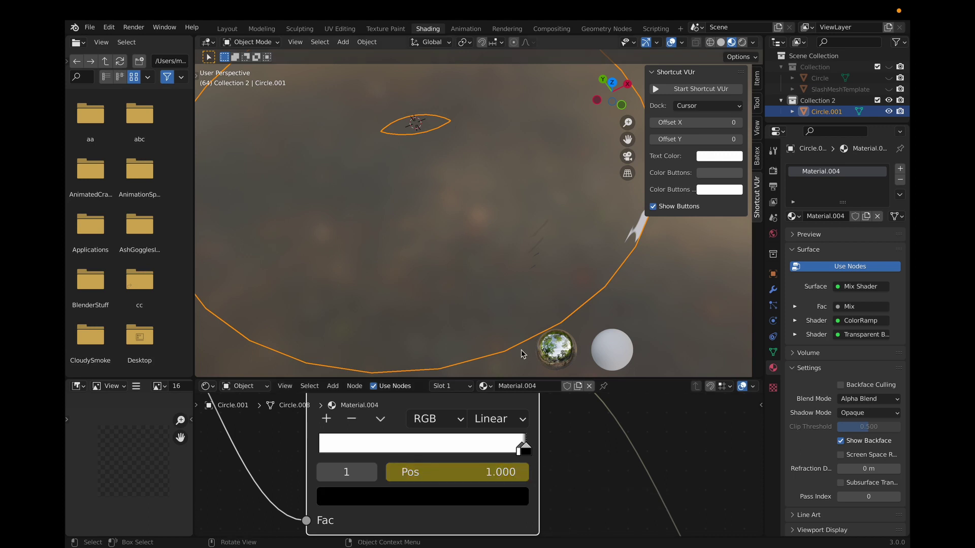
Play the animation to preview the slash dissolving, stop it, and inspect the effect from another angle.
key(space)
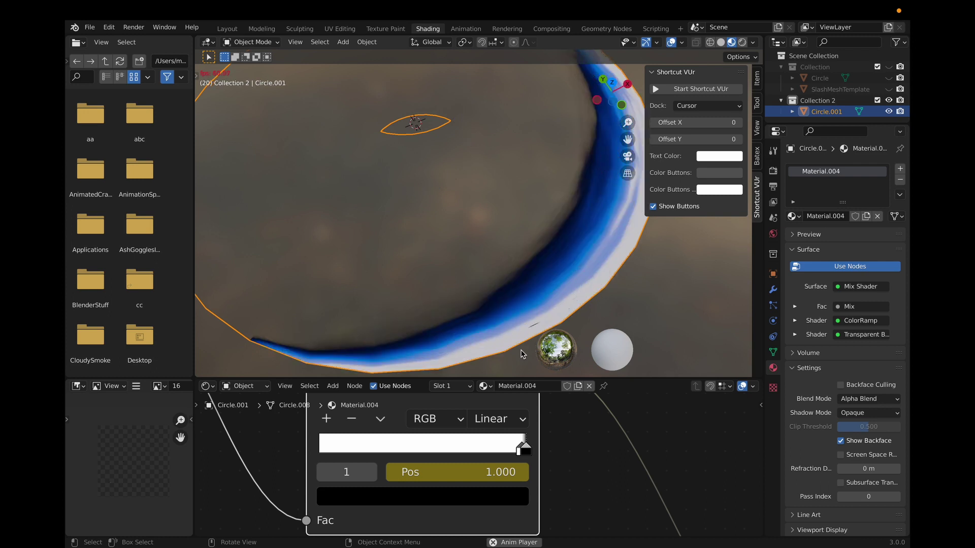
key(space)
scroll(513, 229, right, 10)
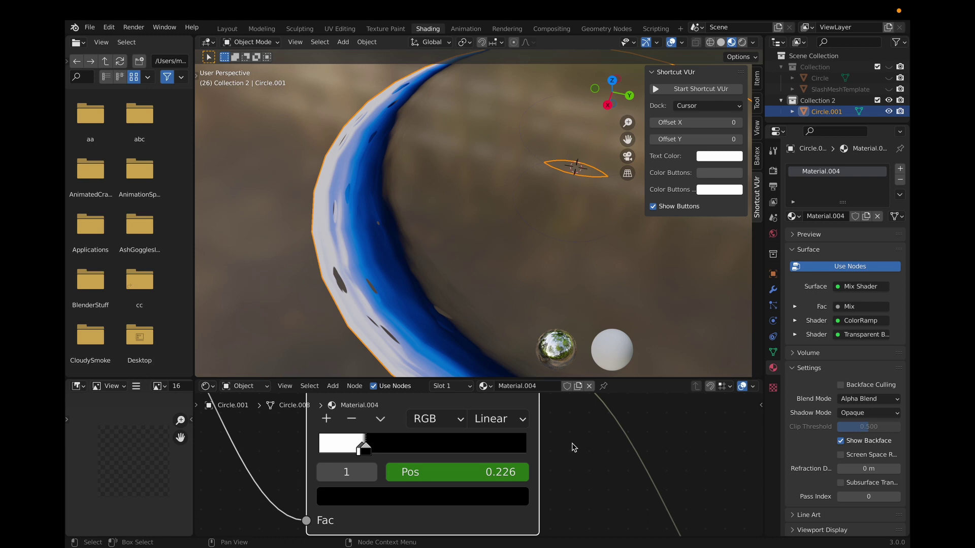
Examine the Mapping node that feeds the Voronoi Texture, including its rotation and scale values.
scroll(574, 448, down, 4)
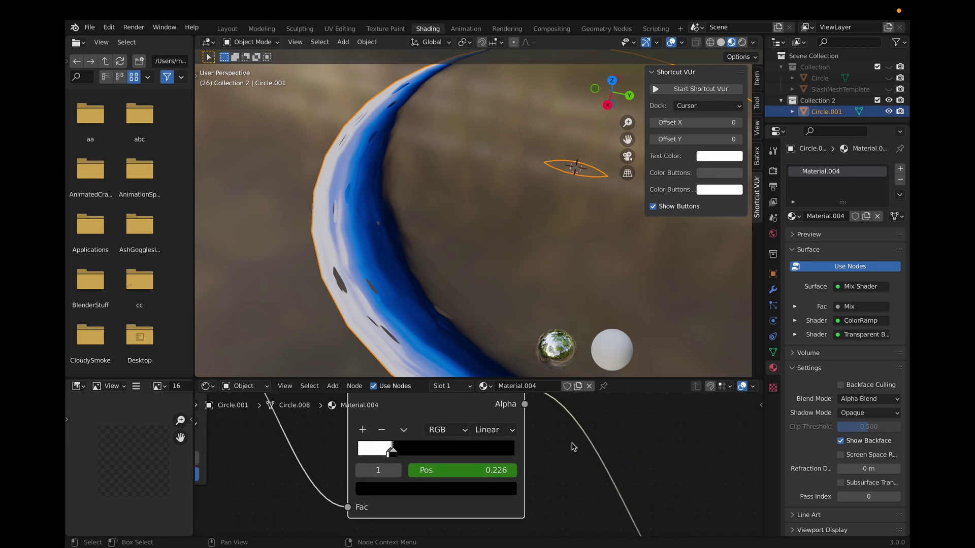
scroll(572, 449, down, 2)
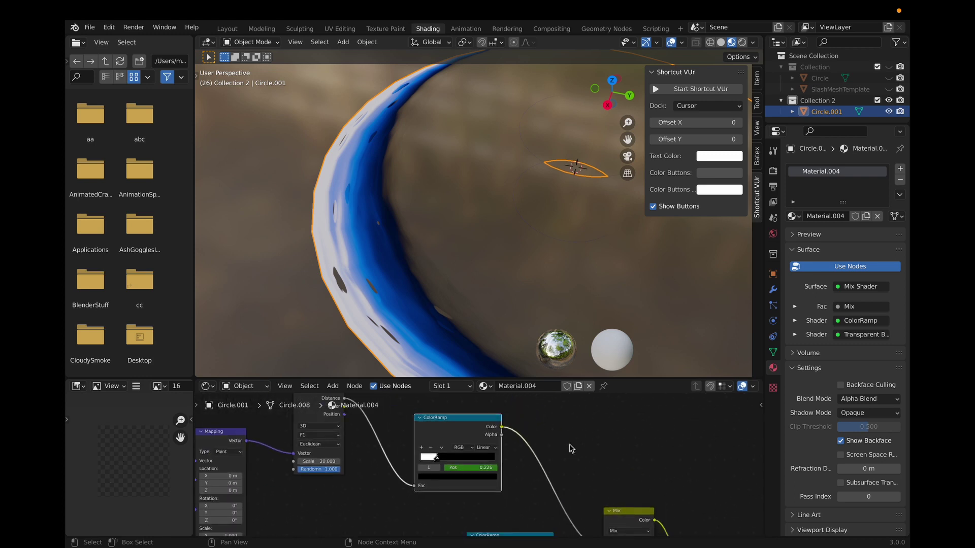
scroll(571, 449, left, 5)
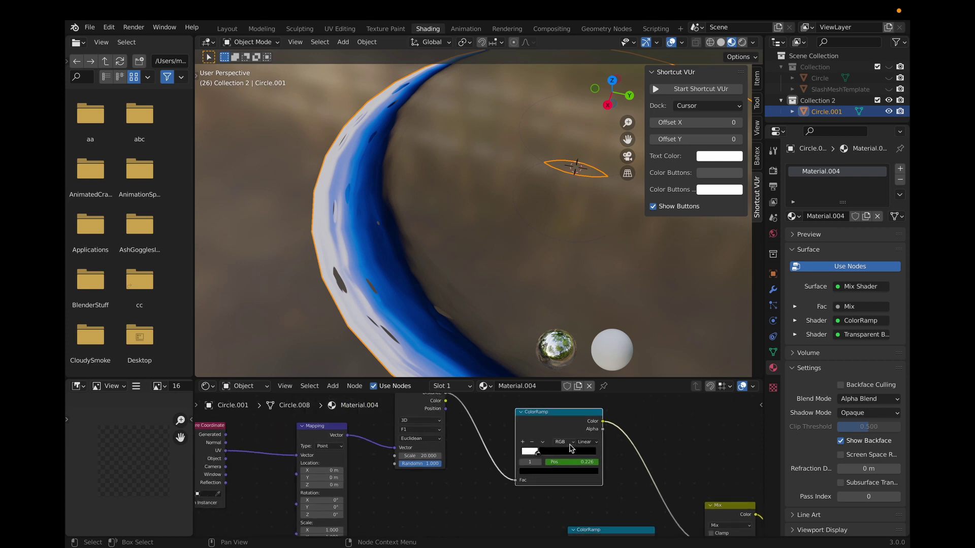
scroll(463, 453, left, 6)
scroll(464, 453, down, 2)
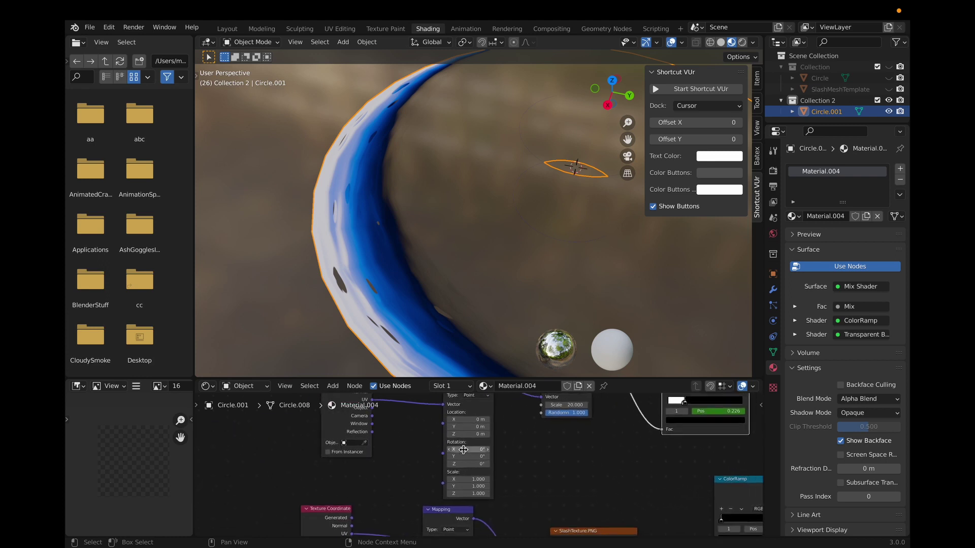
scroll(463, 450, right, 4)
scroll(464, 450, up, 1)
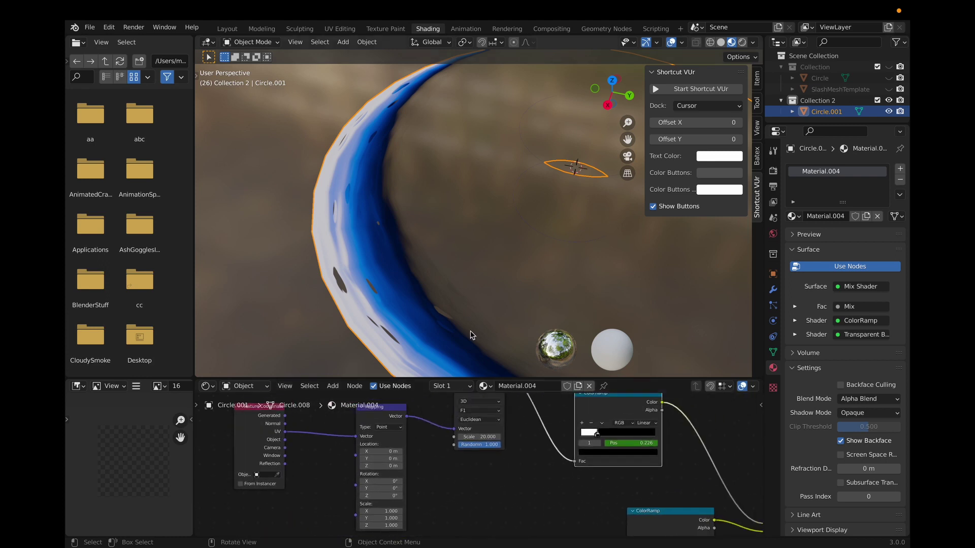
scroll(429, 479, up, 3)
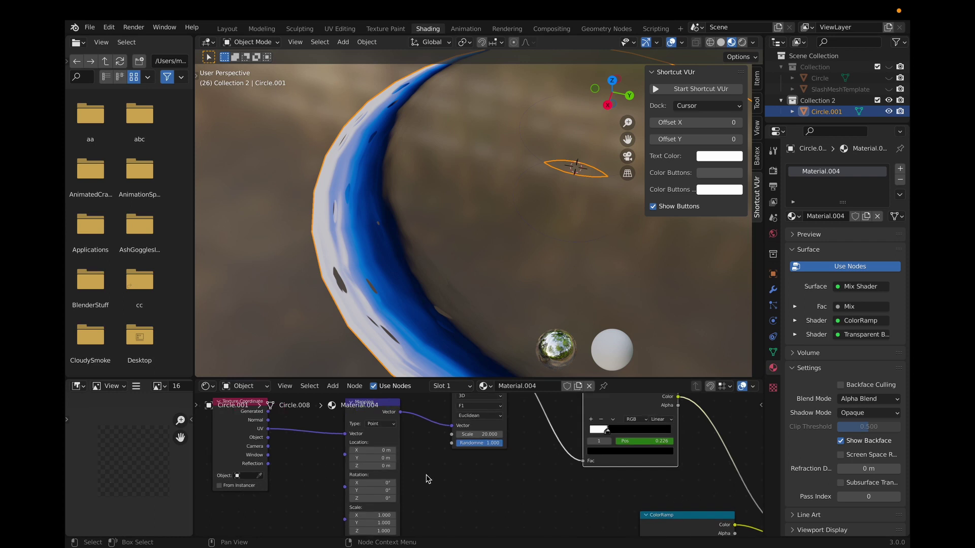
scroll(426, 477, down, 2)
scroll(426, 478, left, 4)
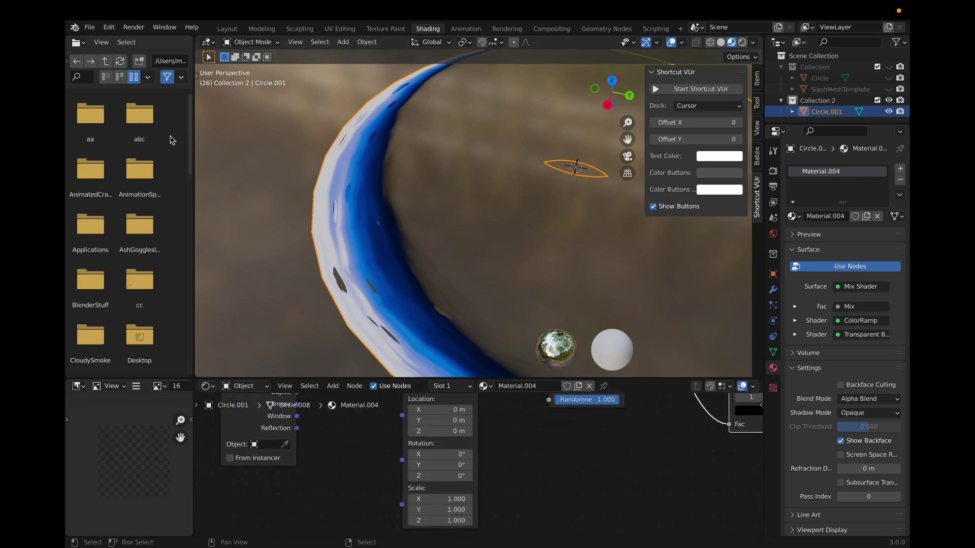
In the Layout workspace, return the timeline playhead to frame 1.
click(235, 30)
key(space)
click(81, 425)
key(space)
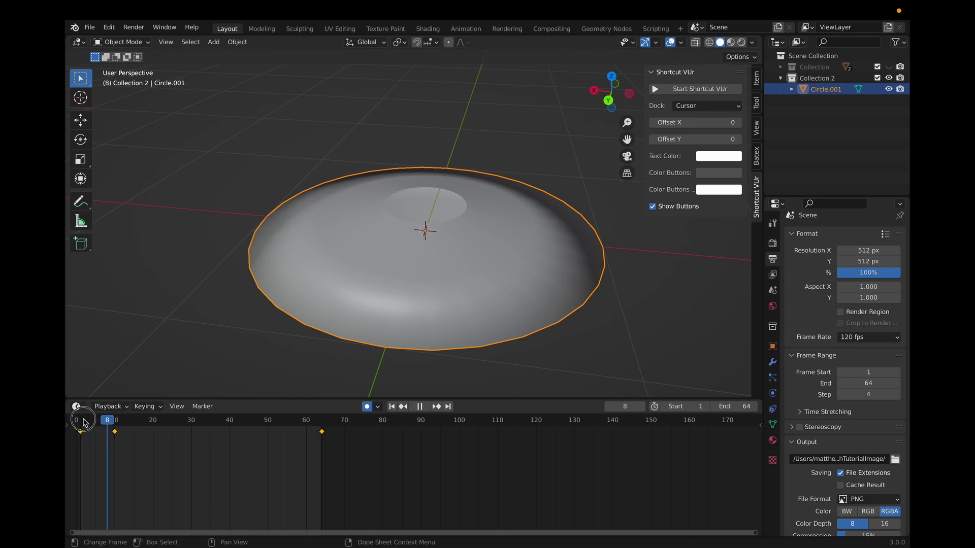
click(80, 426)
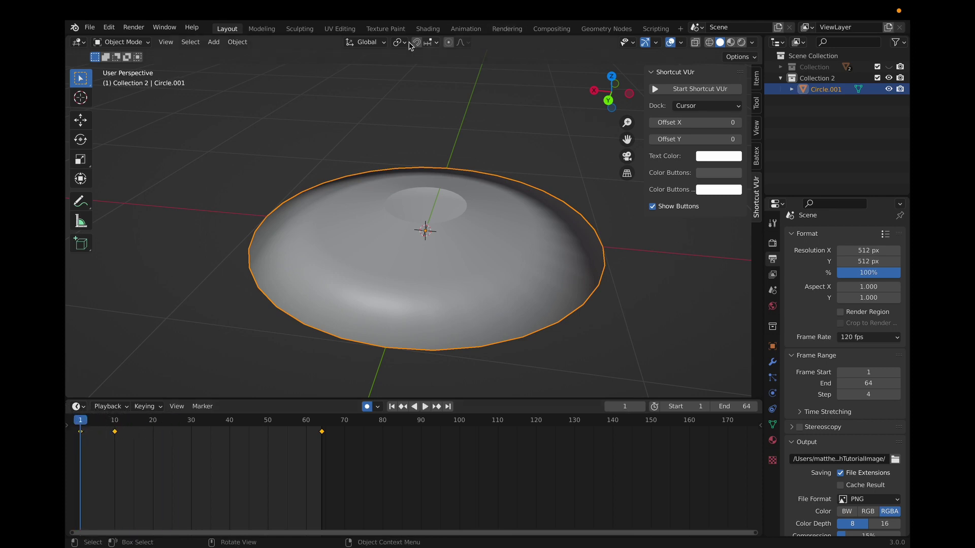
In the Shading workspace, keyframe the Voronoi Mapping node's X, Y and Z rotation of 0° at frame 1.
click(428, 29)
scroll(482, 488, up, 3)
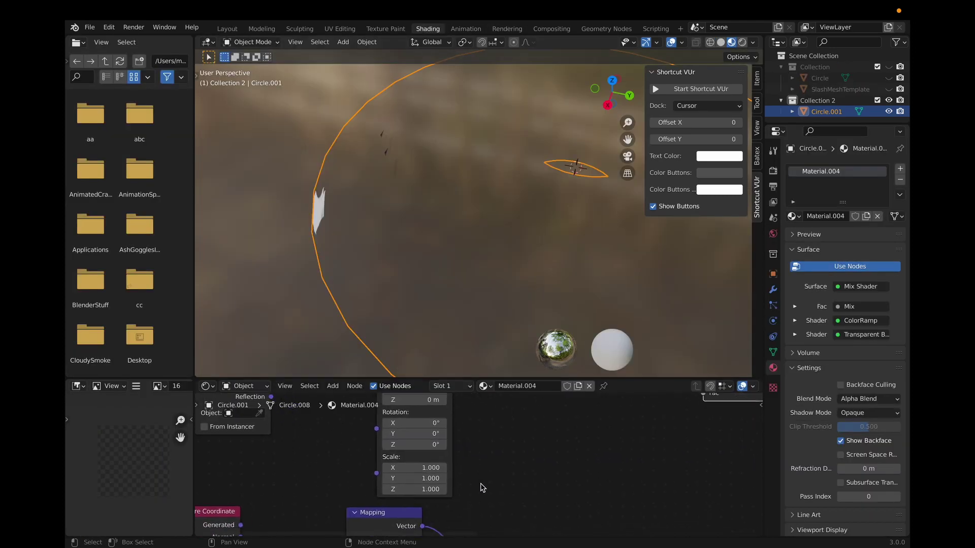
scroll(481, 488, up, 2)
scroll(481, 488, up, 3)
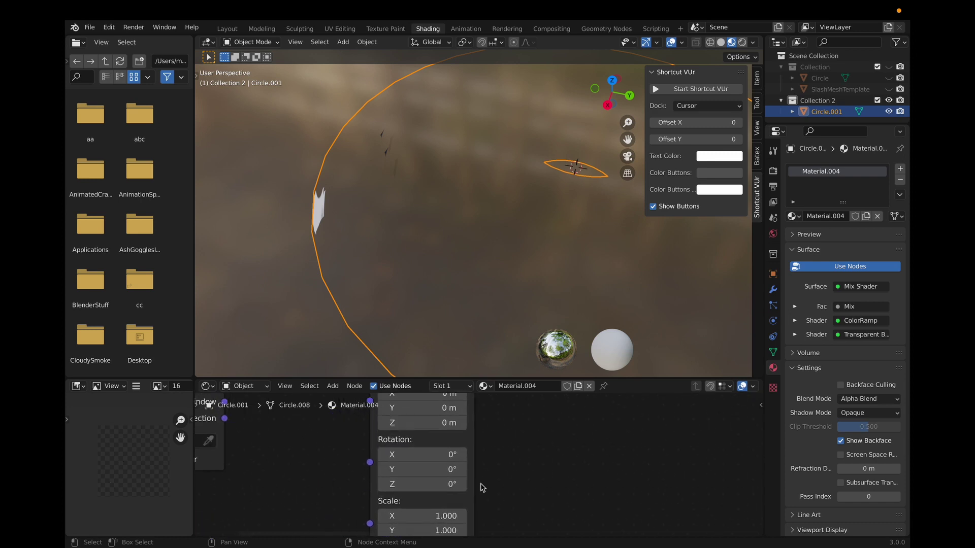
click(425, 453)
key(Escape)
right_click(422, 456)
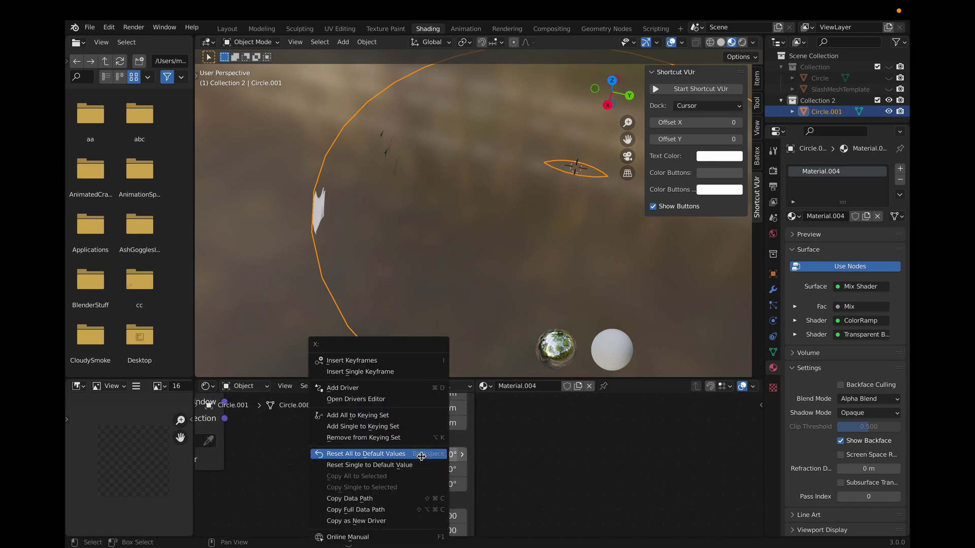
click(371, 361)
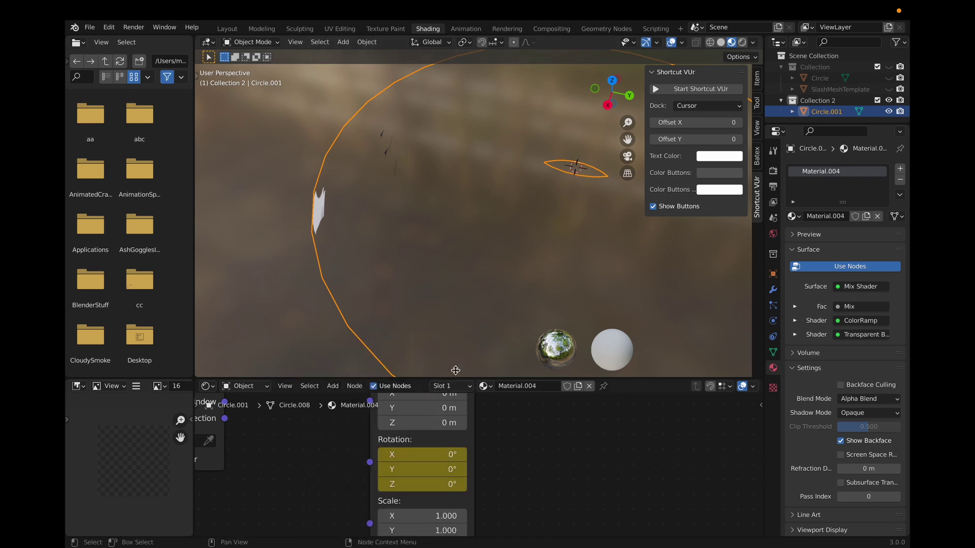
Move the playhead to frame 64, set the Voronoi Mapping node's Y rotation to 30° there, and preview the animation.
click(227, 28)
drag(80, 425, 322, 433)
click(429, 29)
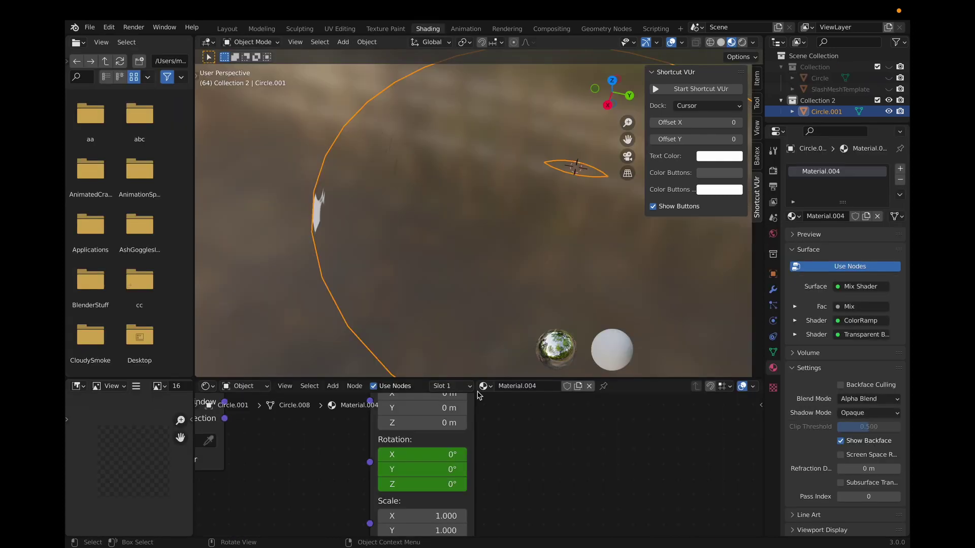
click(446, 486)
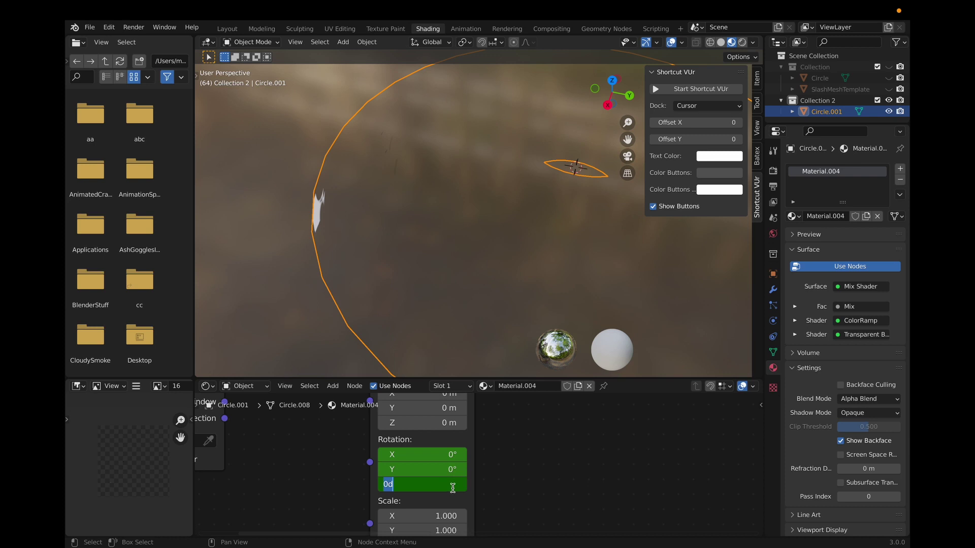
key(Return)
click(442, 467)
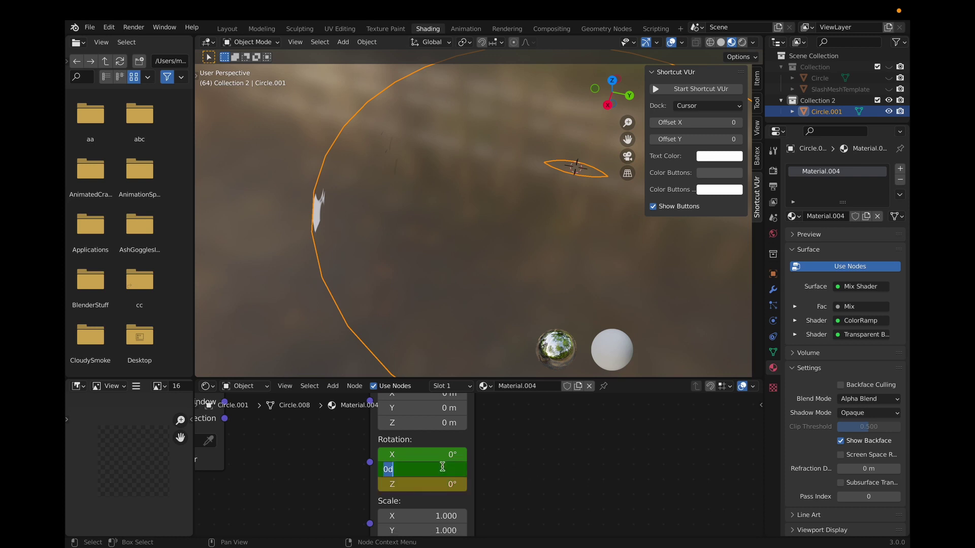
text(30)
key(Return)
key(space)
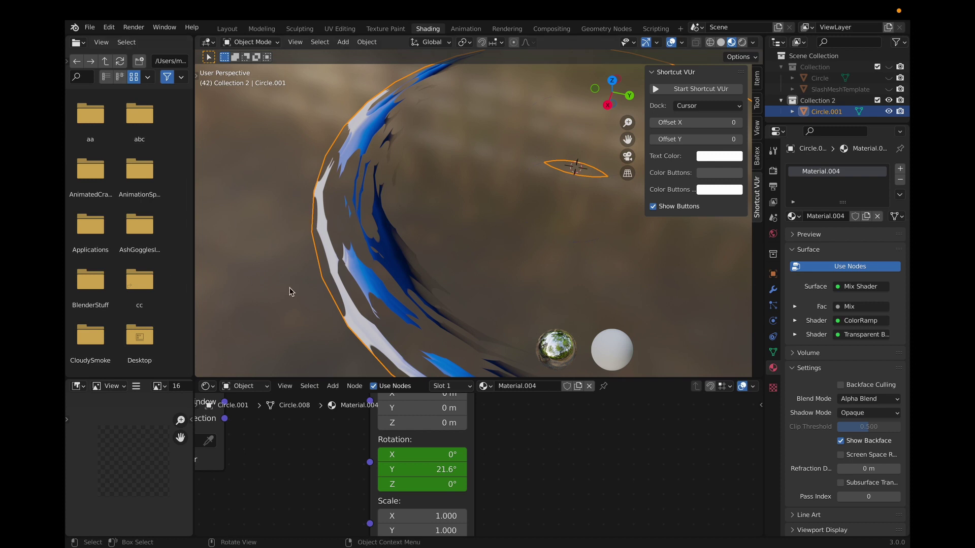
Return the playhead to frame 64 and set the Voronoi Mapping node's Z rotation to 15°.
click(227, 29)
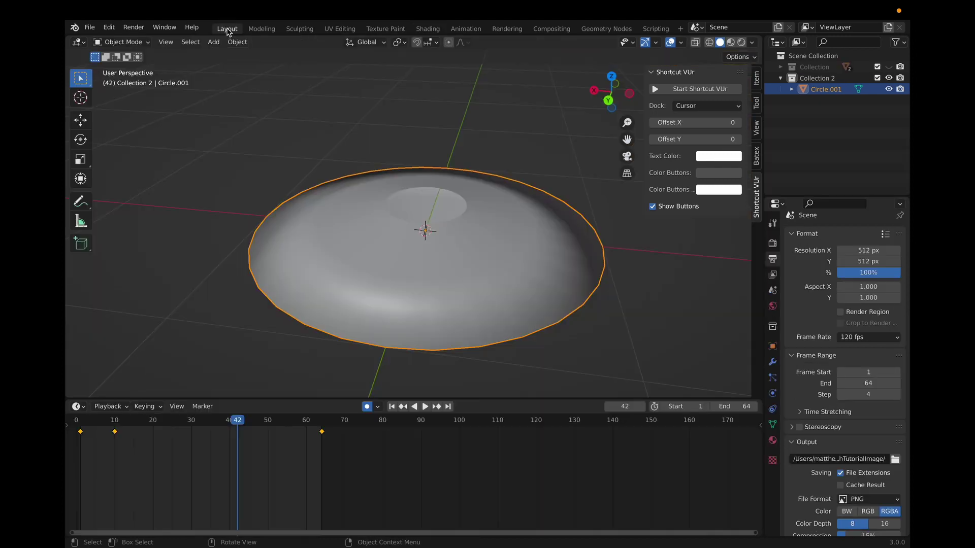
drag(236, 422, 322, 427)
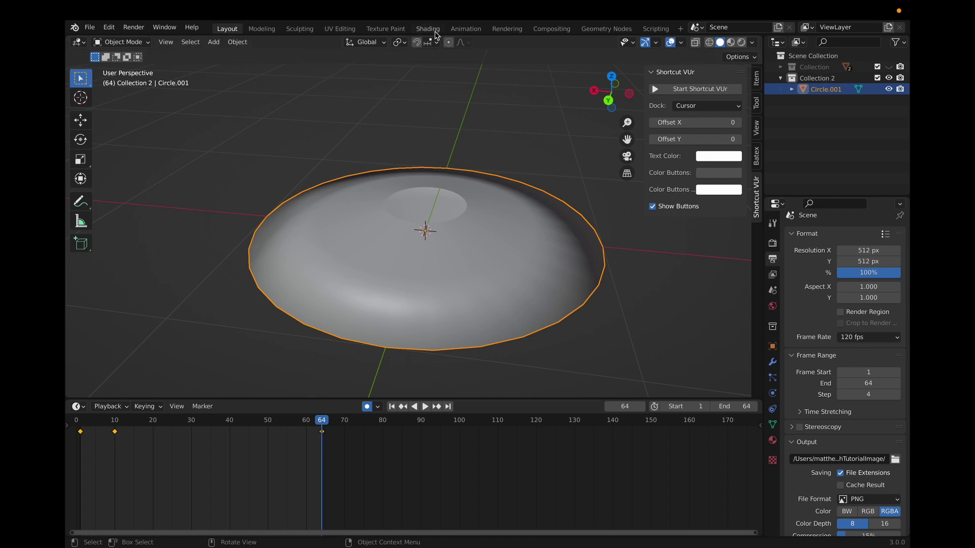
click(427, 29)
click(431, 486)
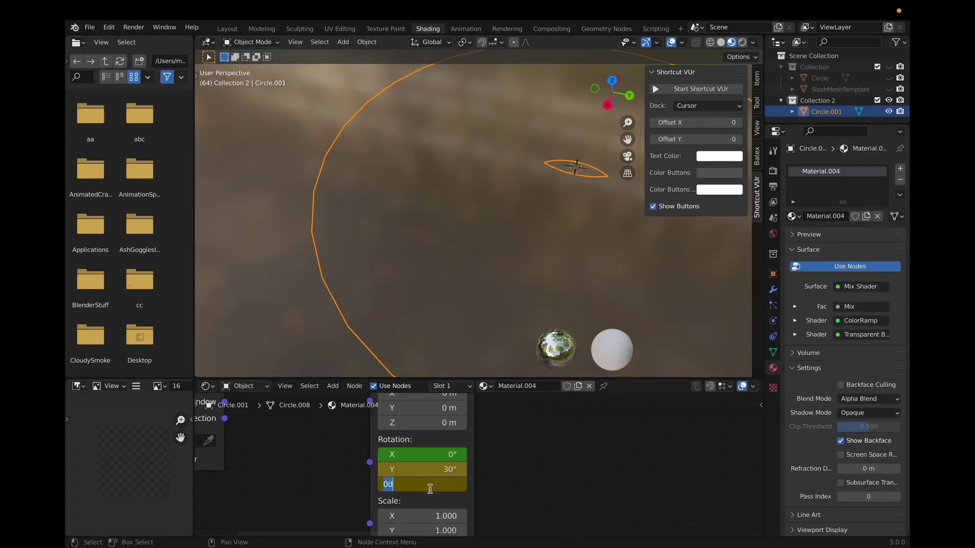
text(15)
key(Return)
Play the animation to check the slash with the rotating Voronoi pattern, and stop it.
key(space)
key(space)
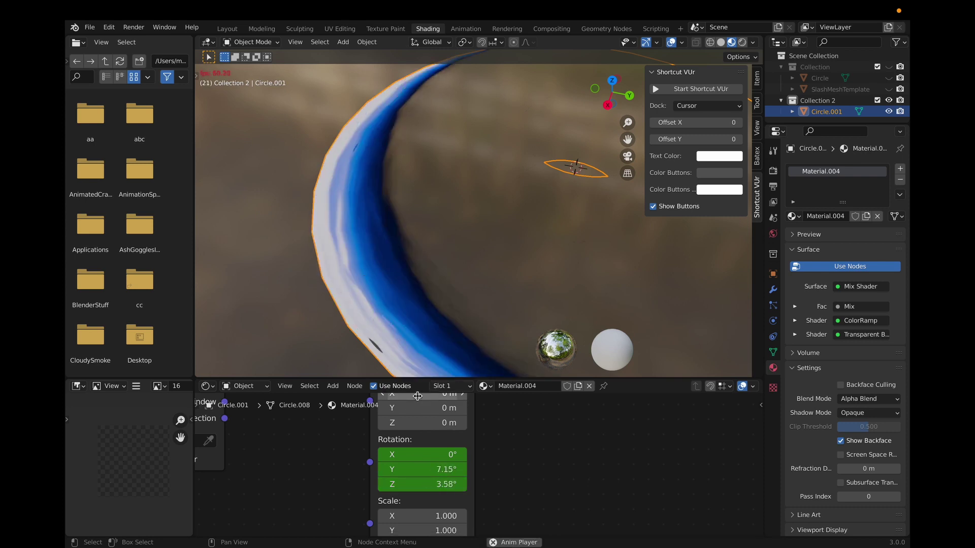
key(space)
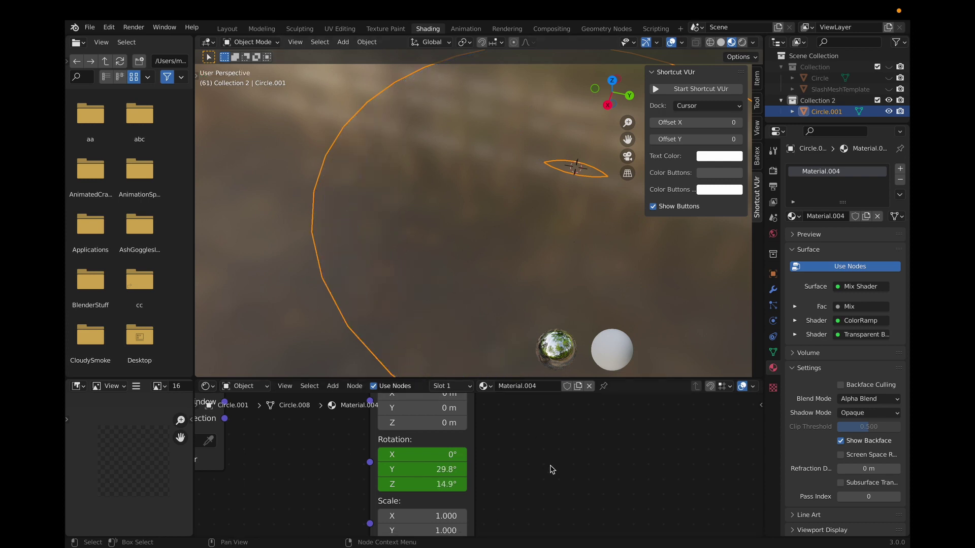
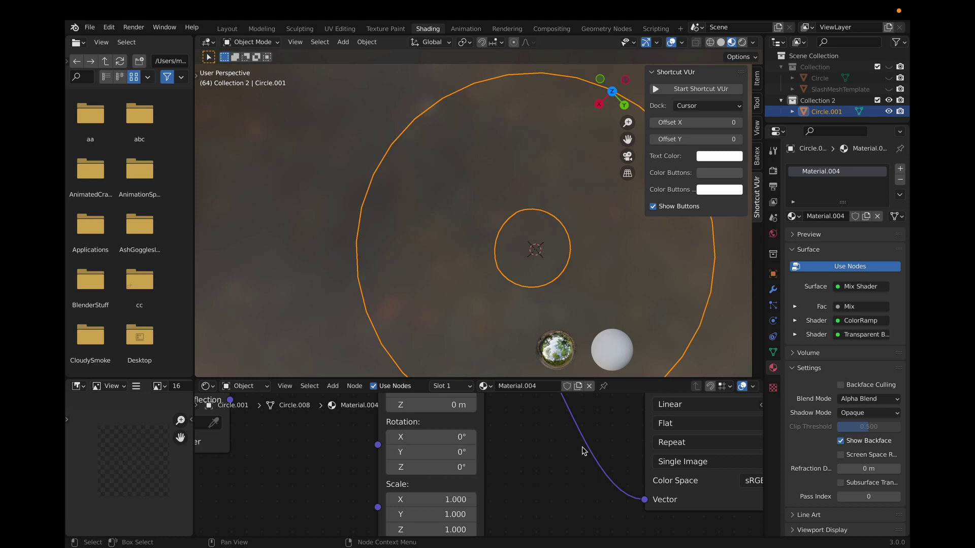
Replay the slash animation from the overhead view, pausing midway to check the dissolve.
scroll(583, 451, up, 2)
key(space)
key(space)
key(space)
key(space)
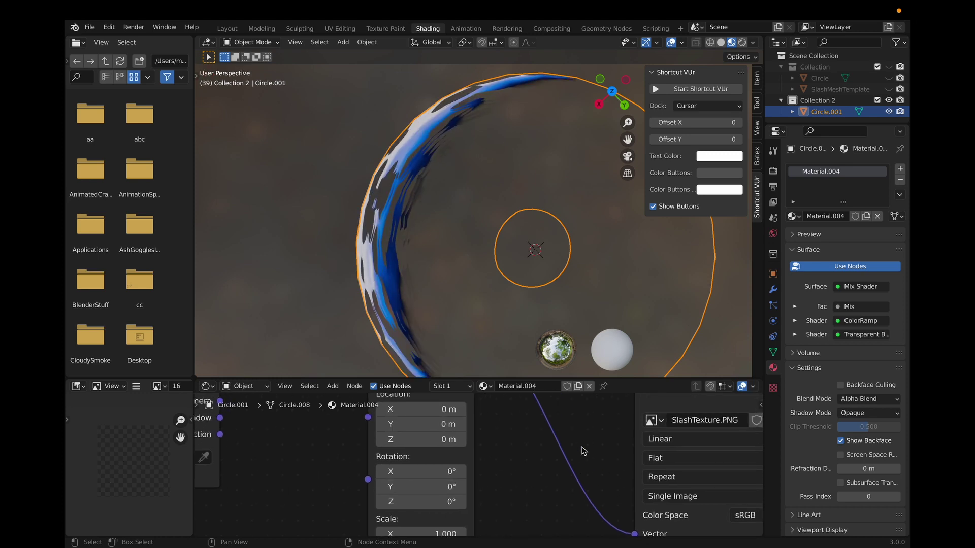
mouse_move(437, 486)
mouse_down()
mouse_move(462, 487)
mouse_move(450, 486)
mouse_up()
key(ctrl+z)
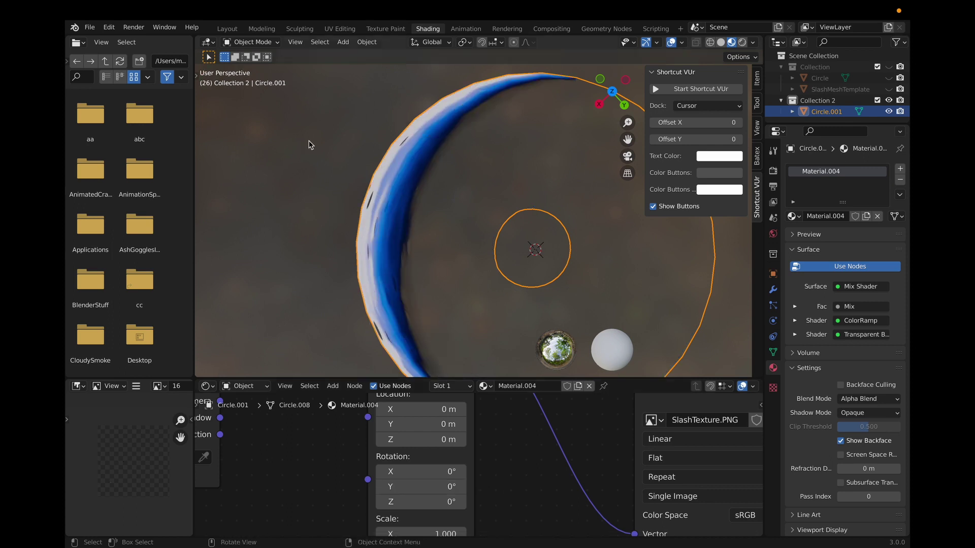
click(226, 29)
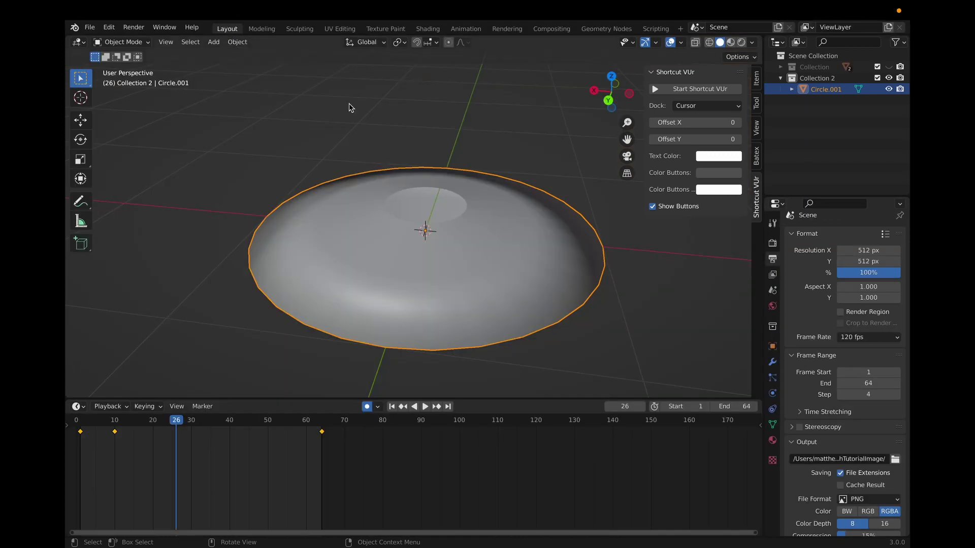
click(428, 29)
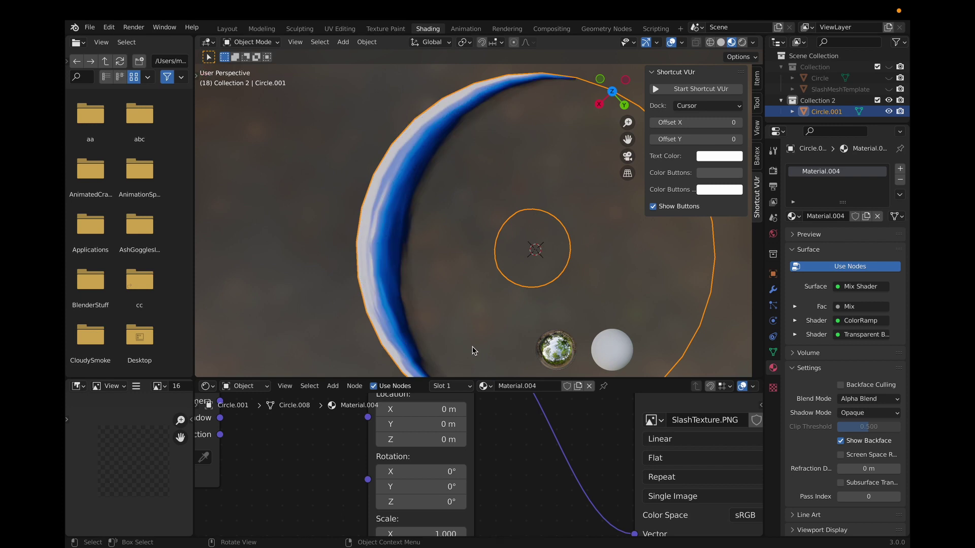
Move the playhead to frame 64, set the Voronoi Mapping node's Z rotation to 15°, and preview the animation.
scroll(508, 460, down, 3)
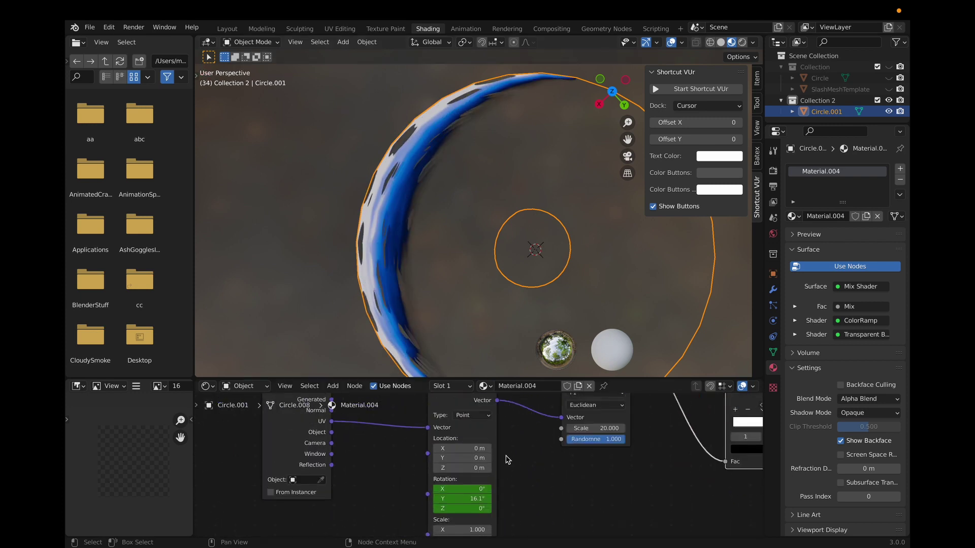
shift+scroll(508, 459, down, 4)
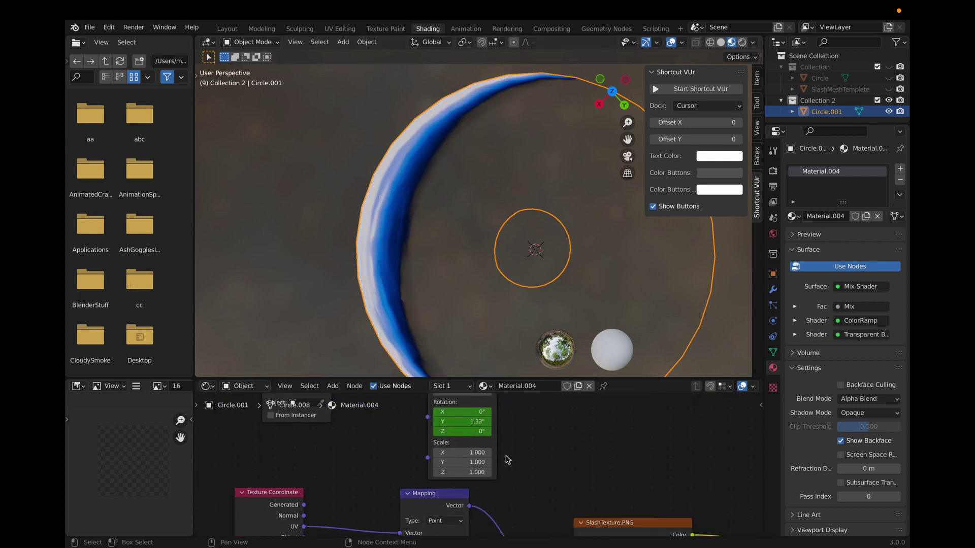
click(227, 29)
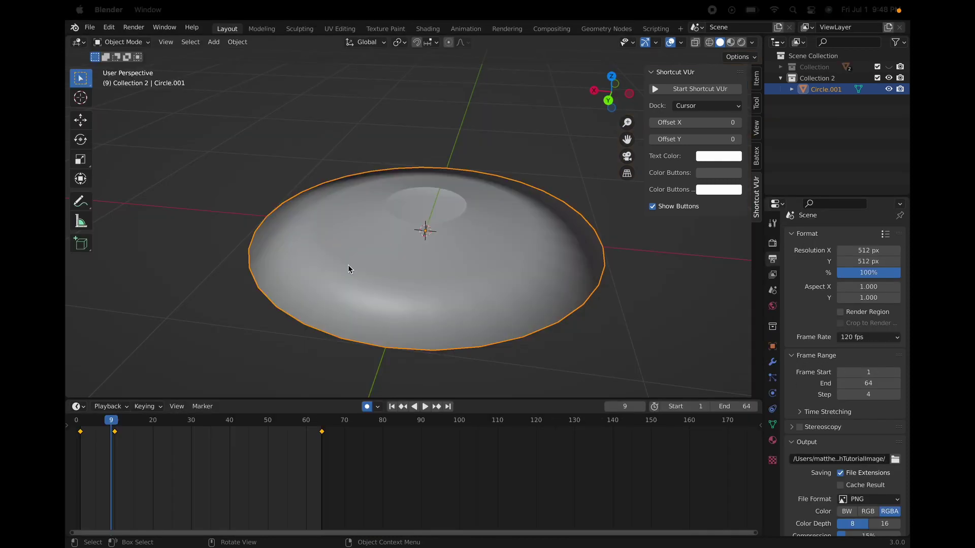
drag(111, 425, 321, 426)
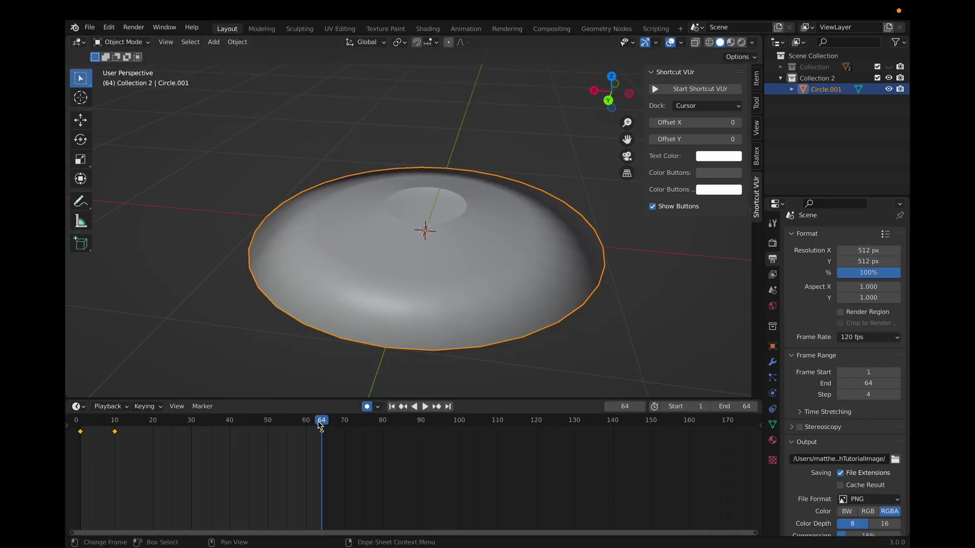
click(427, 29)
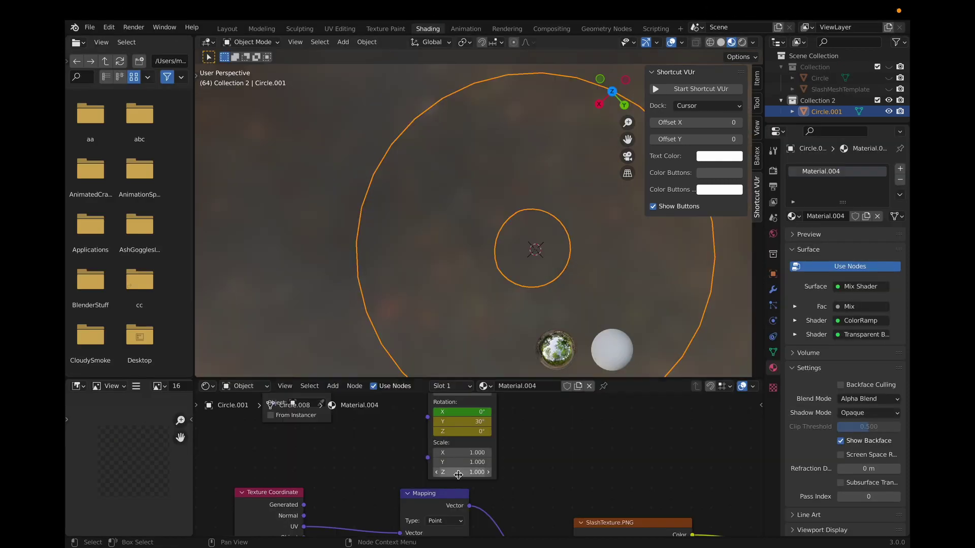
click(473, 433)
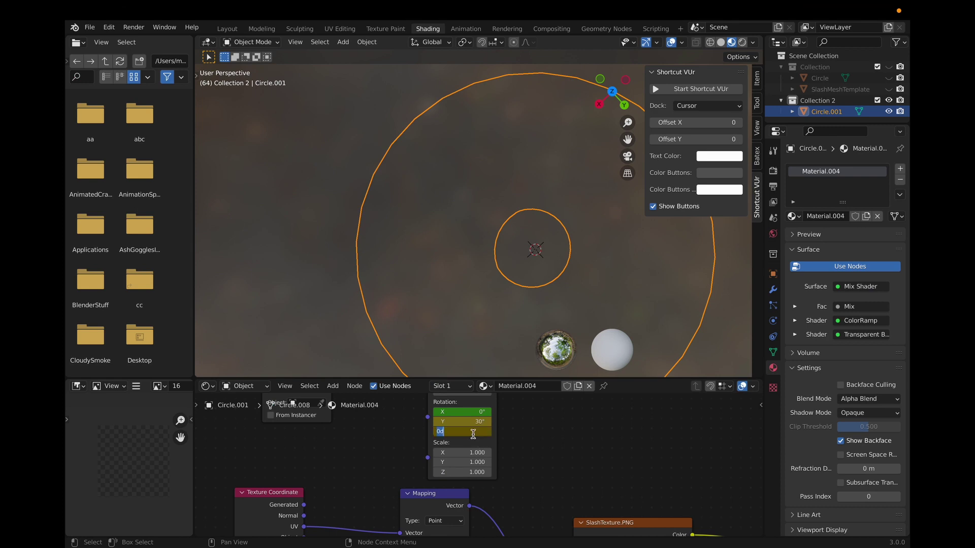
text(15)
key(Return)
key(space)
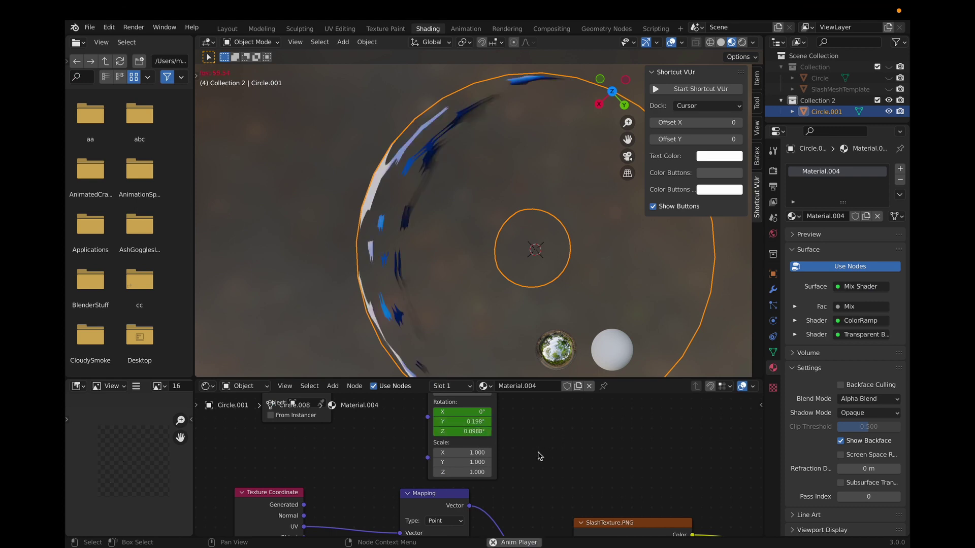
scroll(539, 456, down, 5)
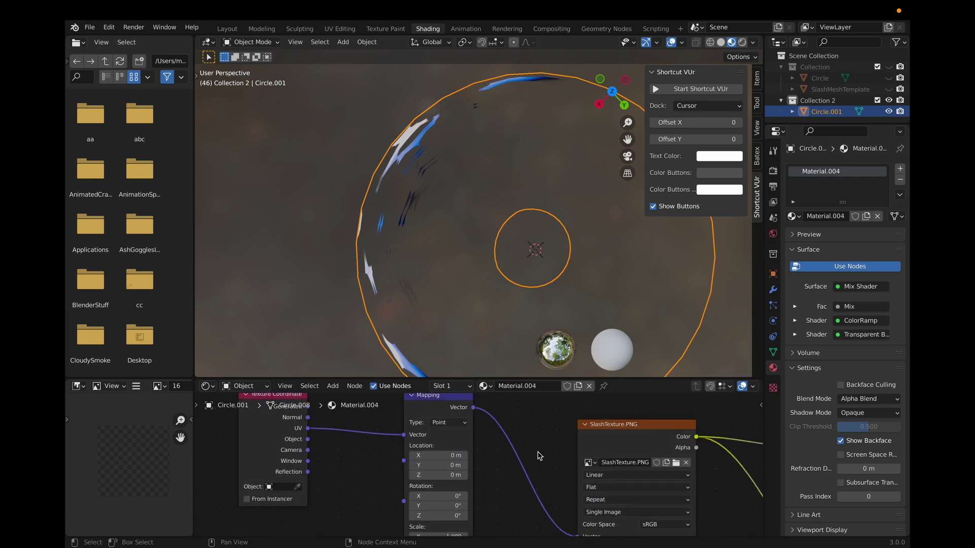
Return the playhead to frame 1 and enlarge the node editor so both Mapping nodes can be worked on.
click(228, 29)
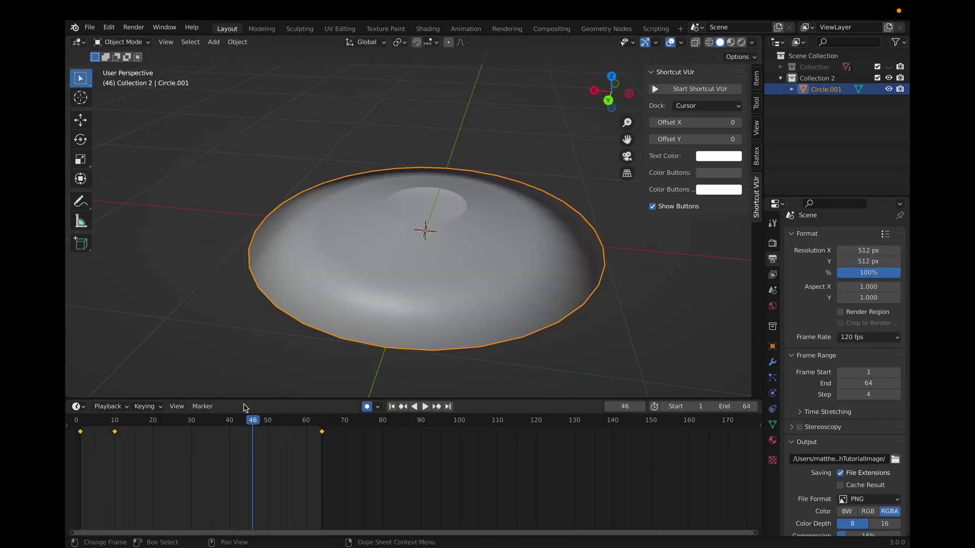
click(77, 418)
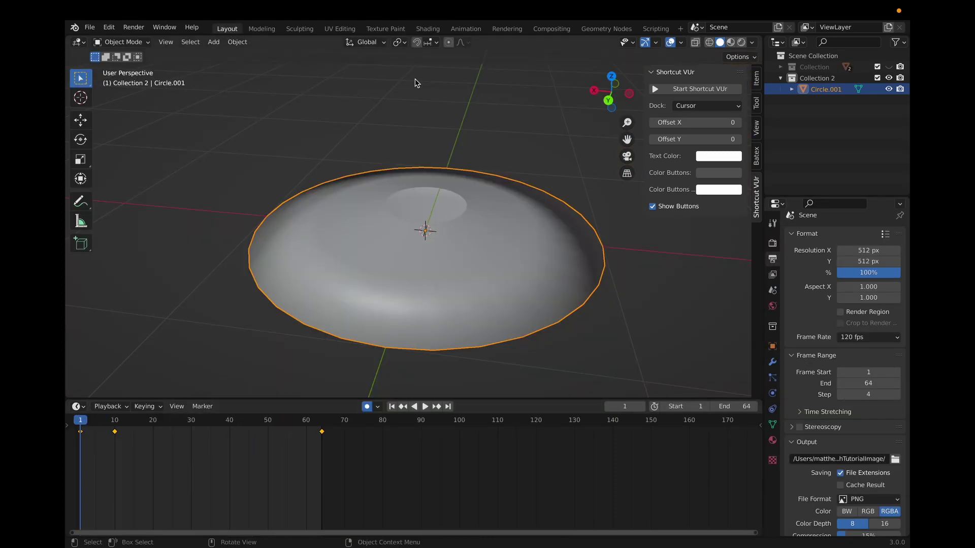
click(428, 29)
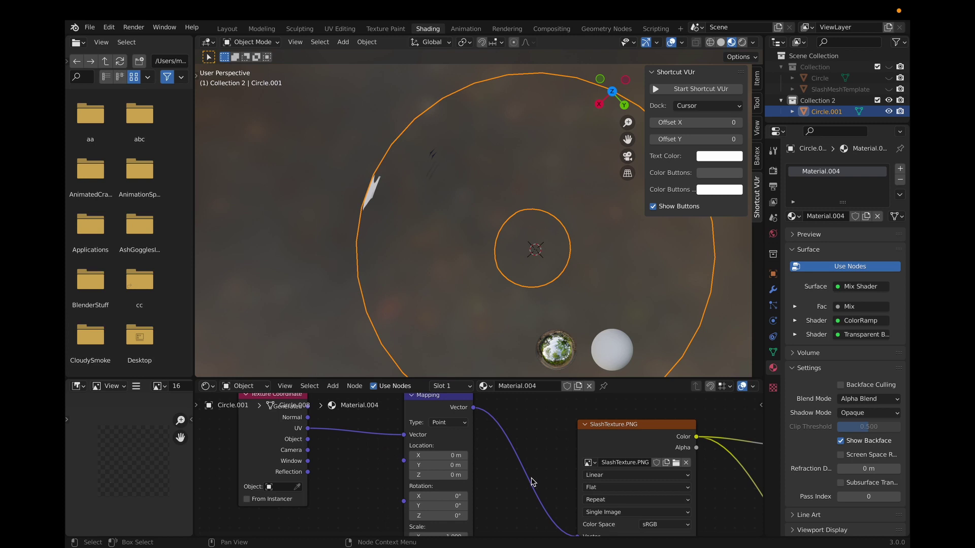
scroll(532, 482, down, 5)
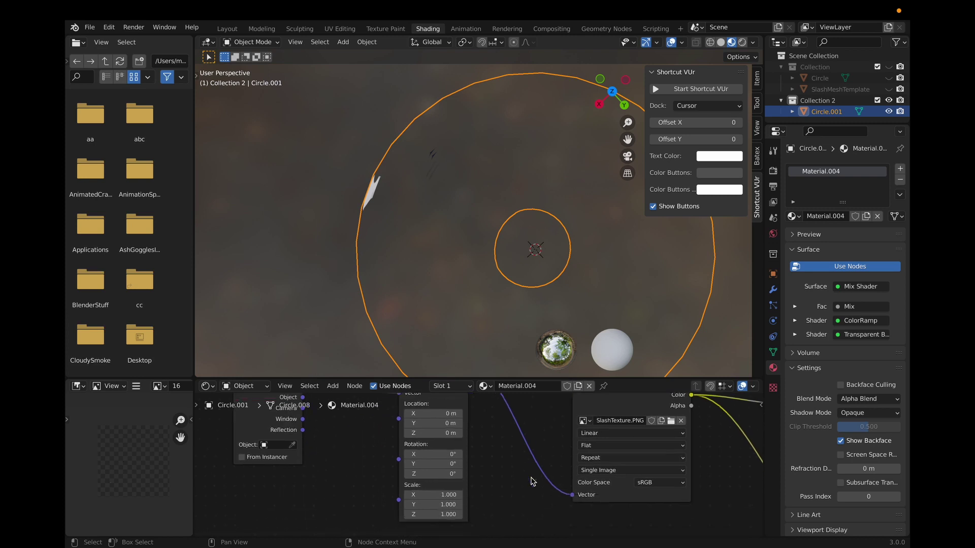
drag(413, 377, 421, 268)
scroll(466, 384, up, 6)
scroll(466, 385, up, 1)
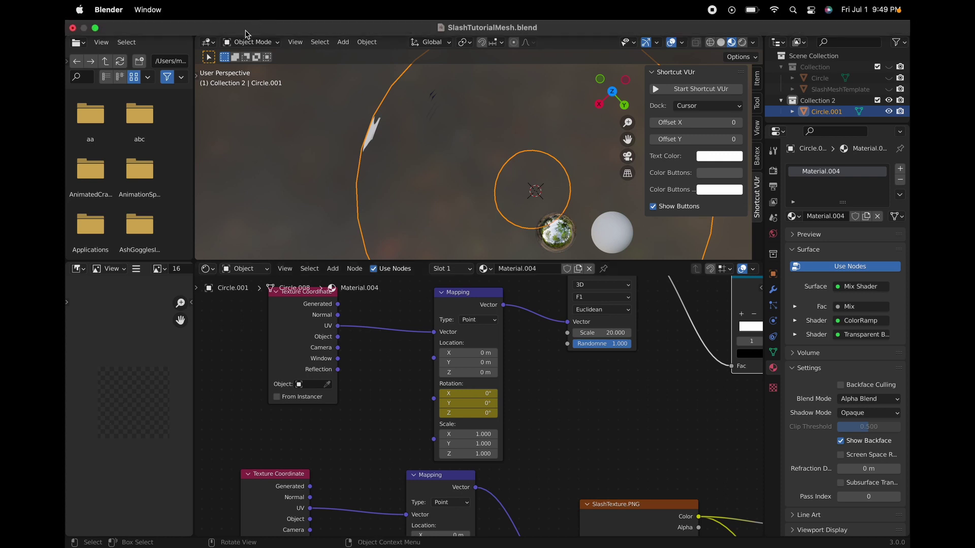
click(227, 29)
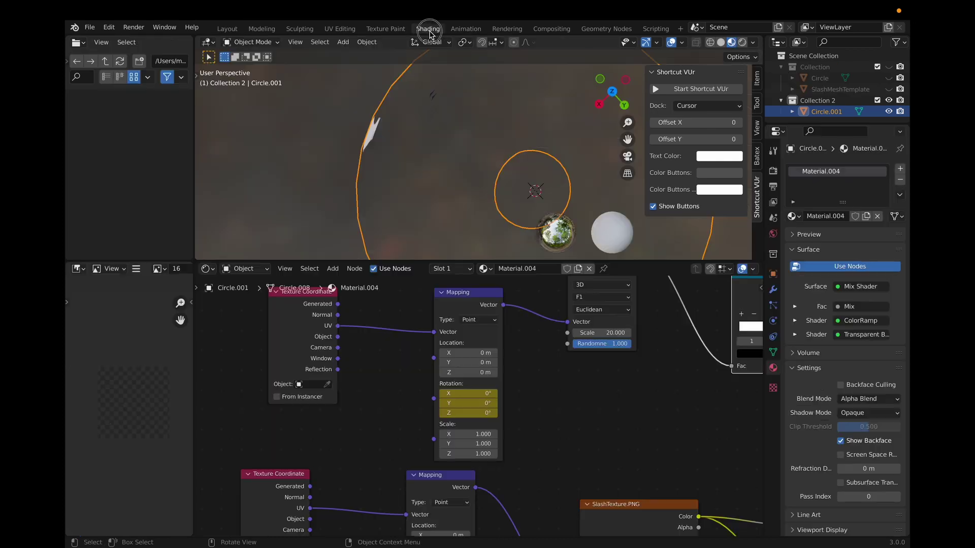
click(428, 30)
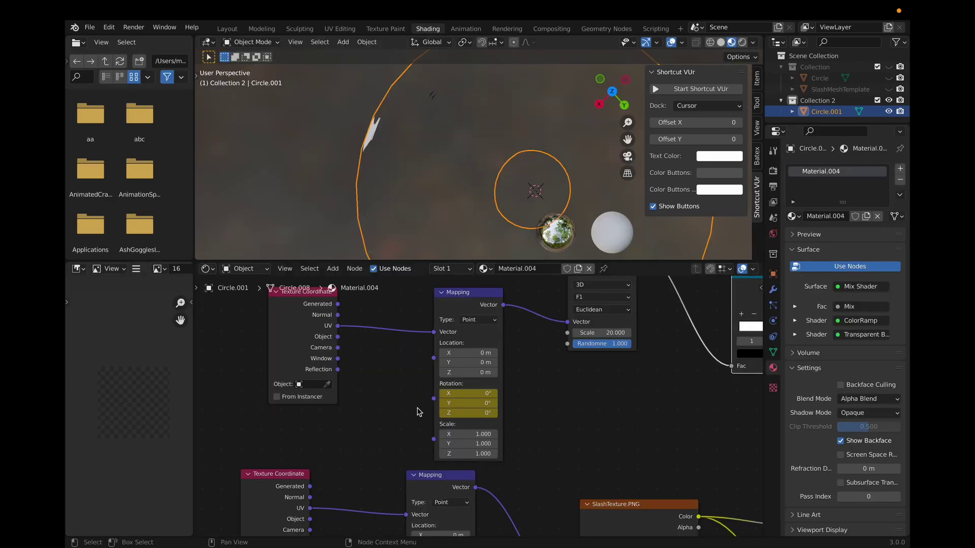
Set the SlashTexture Mapping node's X scale to 1 and insert keyframes for its scale at frame 1.
scroll(535, 483, down, 5)
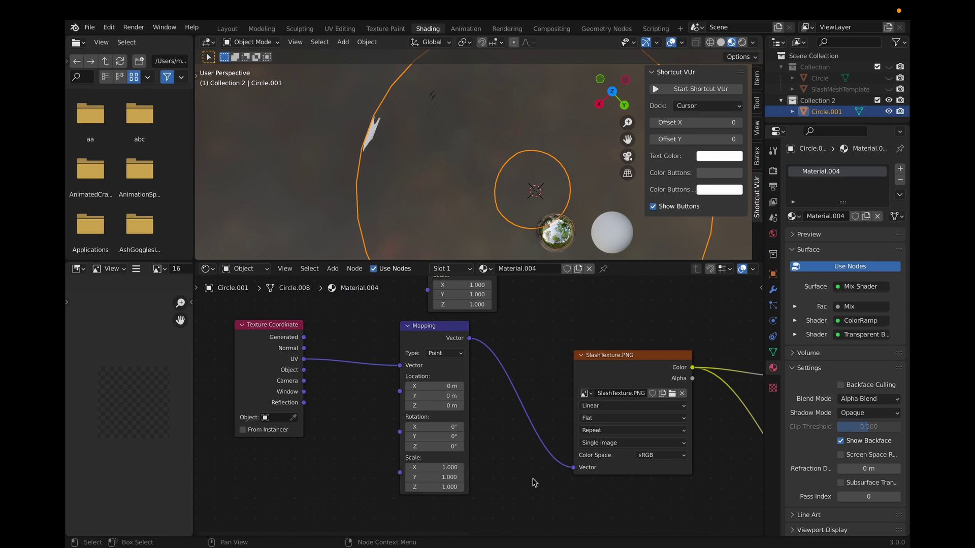
scroll(486, 469, up, 3)
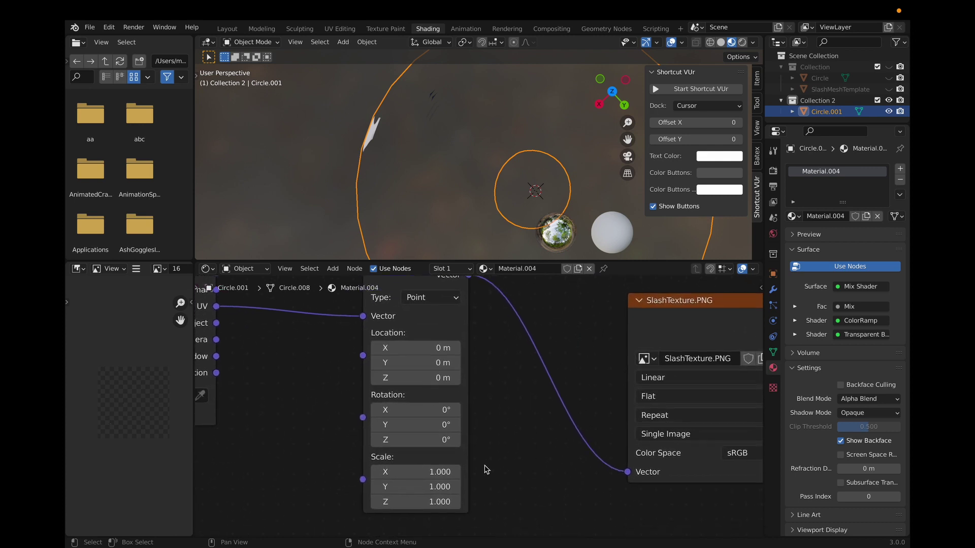
click(444, 468)
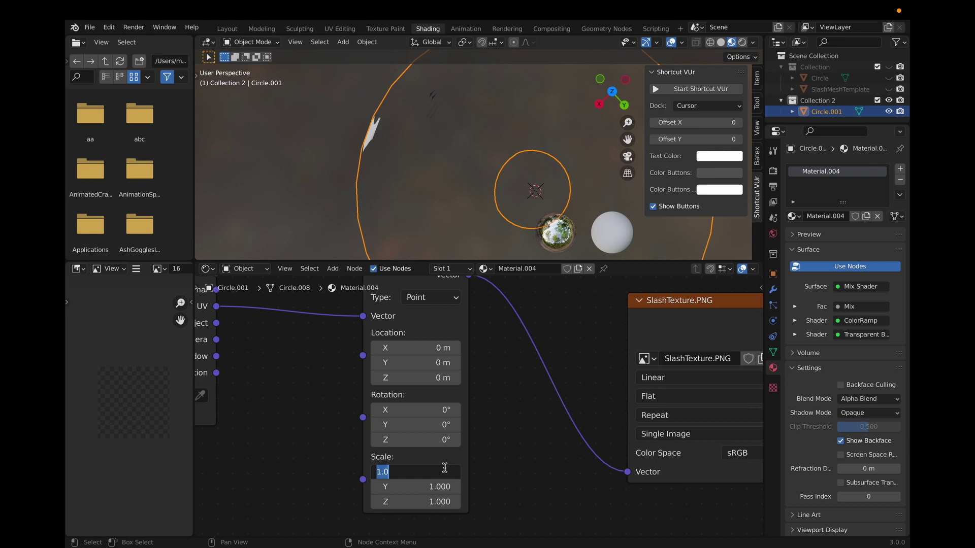
click(493, 482)
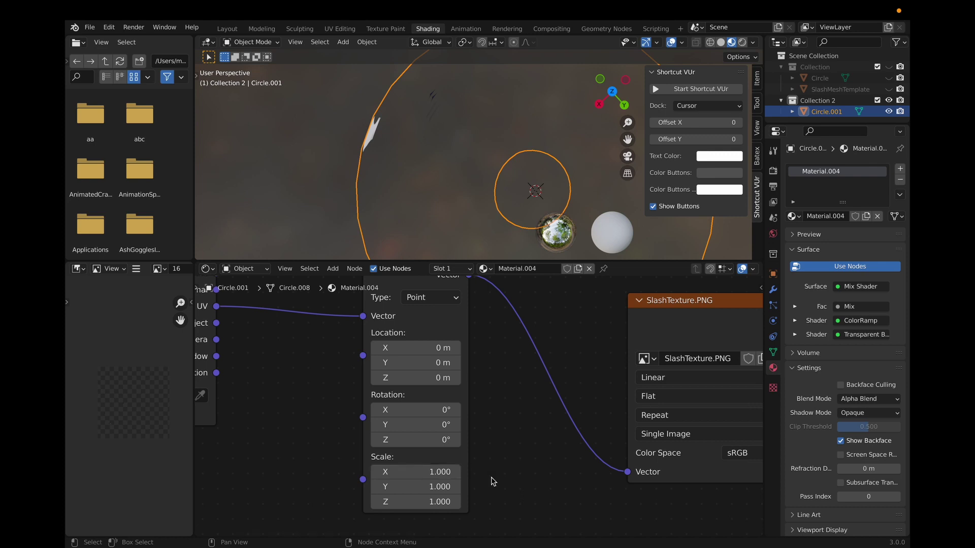
click(456, 471)
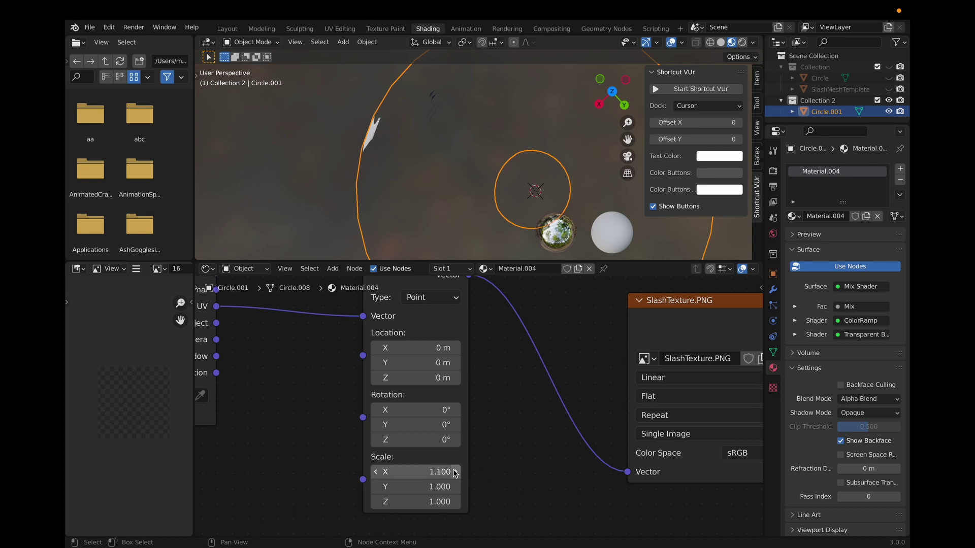
click(434, 473)
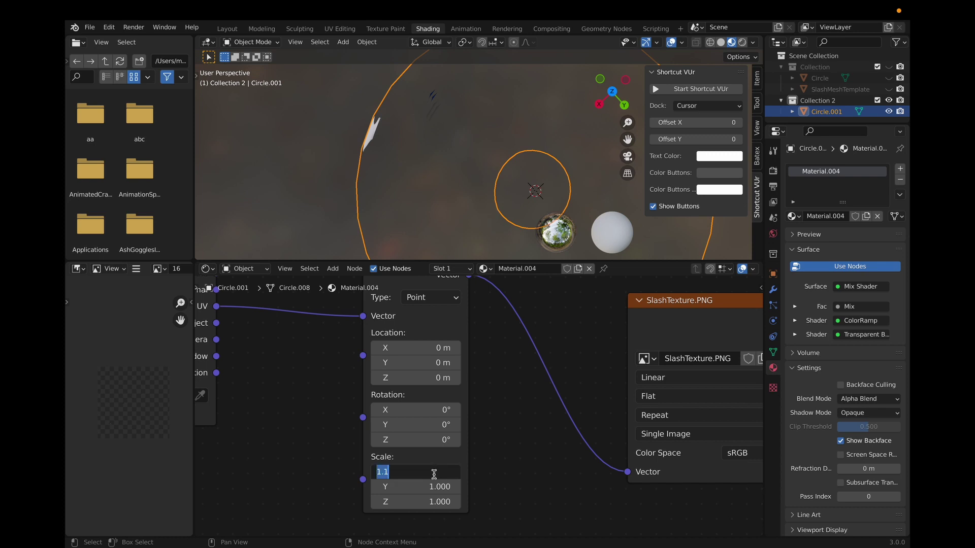
text(1)
key(Return)
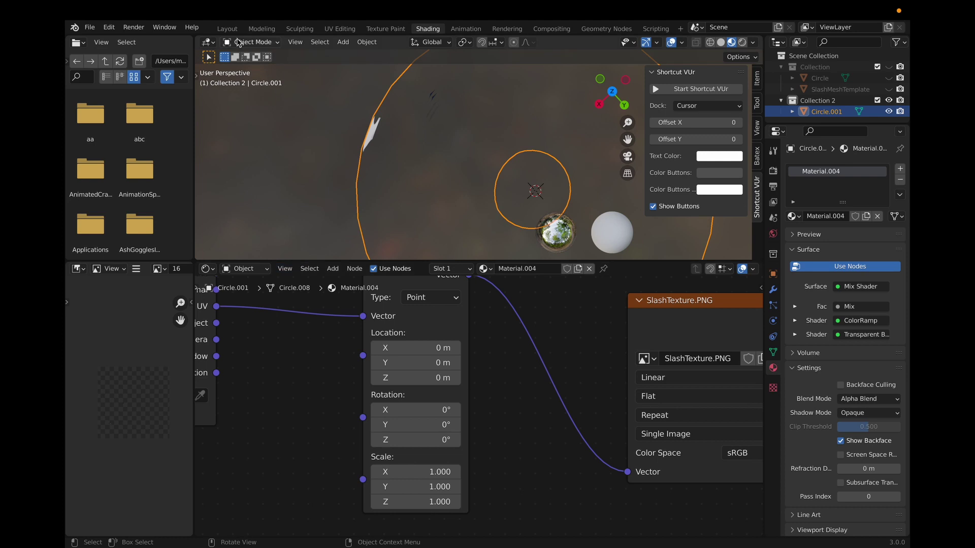
right_click(443, 465)
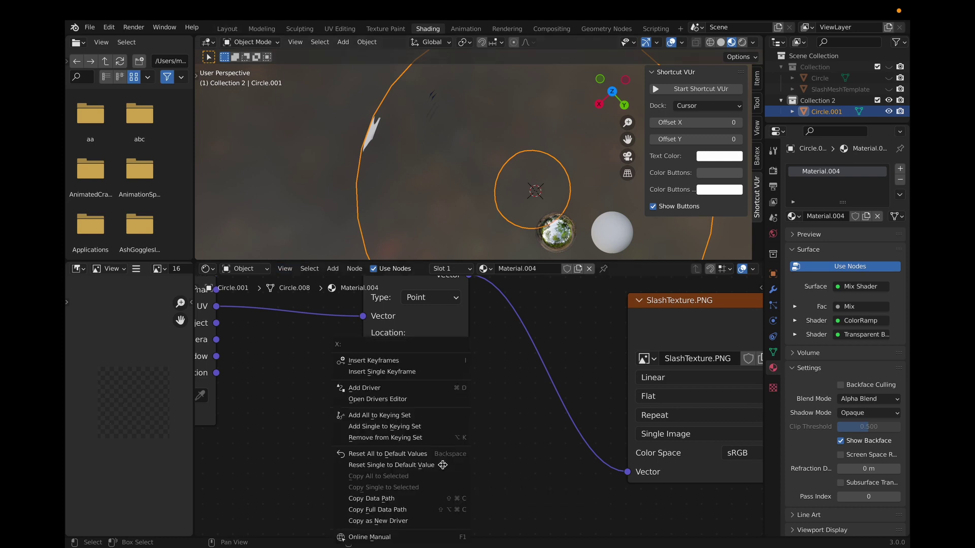
click(404, 360)
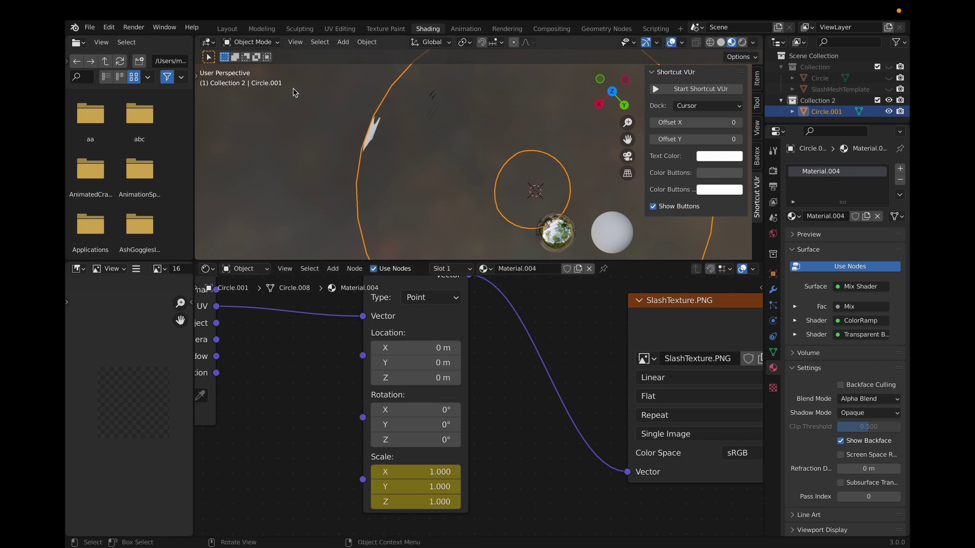
Move the playhead to frame 25 and set the SlashTexture Mapping node's X scale to 0.8 there.
click(233, 30)
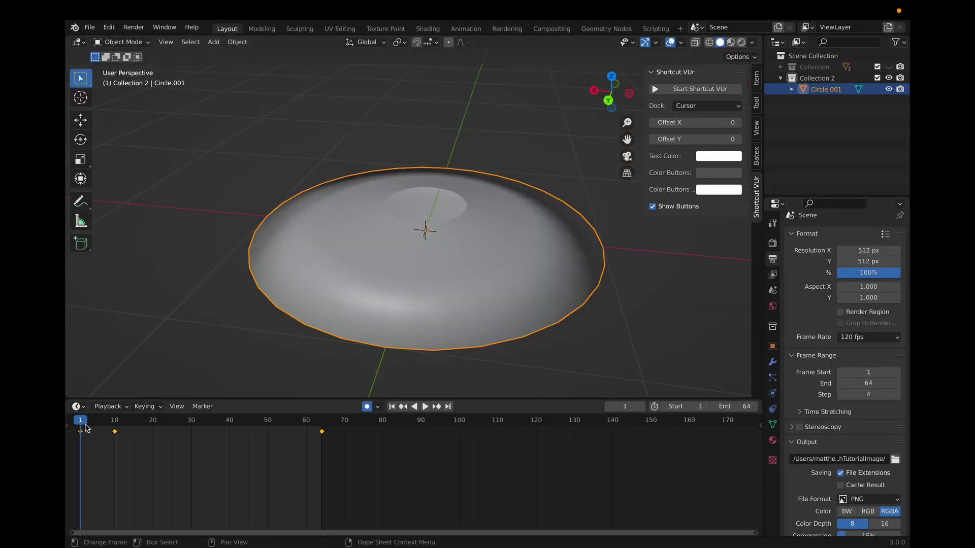
drag(81, 421, 133, 424)
key(space)
key(space)
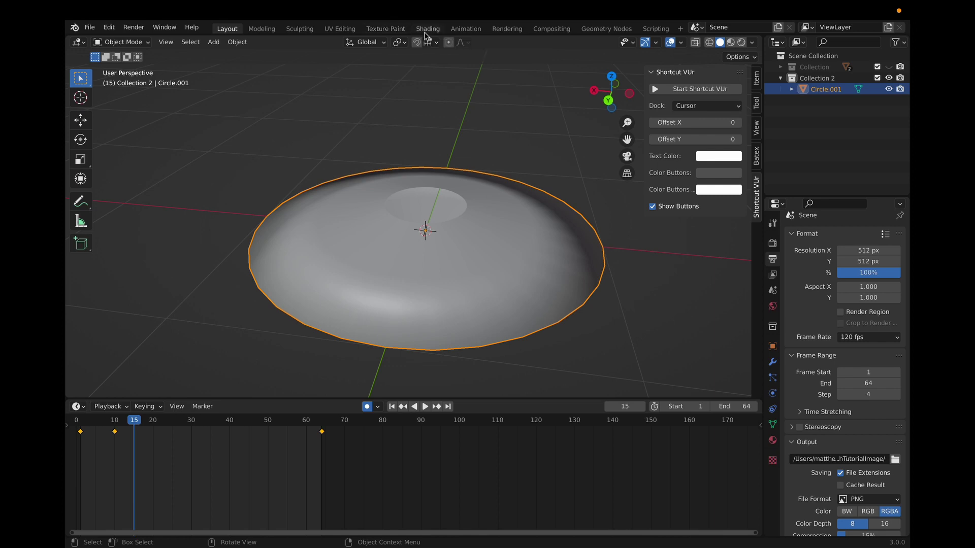
key(space)
drag(135, 422, 173, 427)
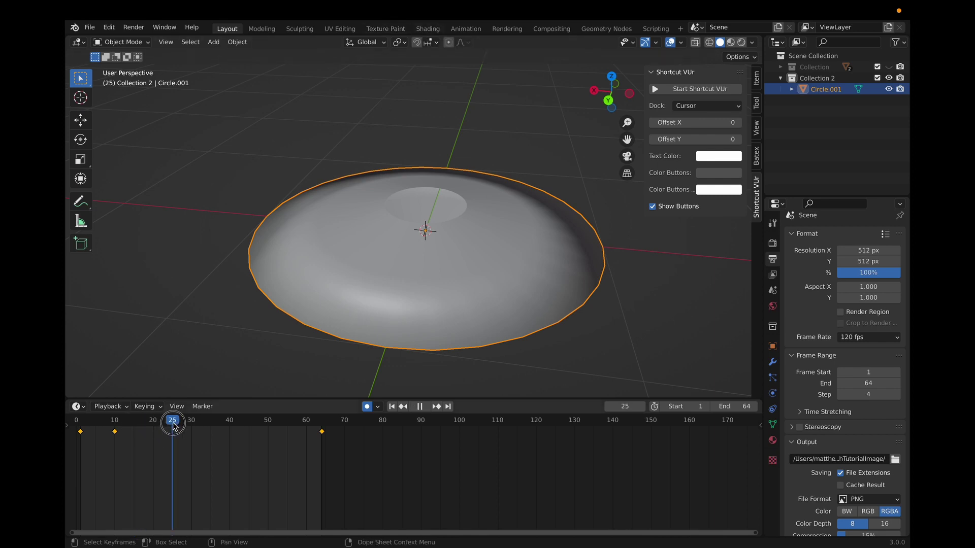
click(427, 28)
scroll(496, 440, down, 3)
scroll(496, 440, right, 2)
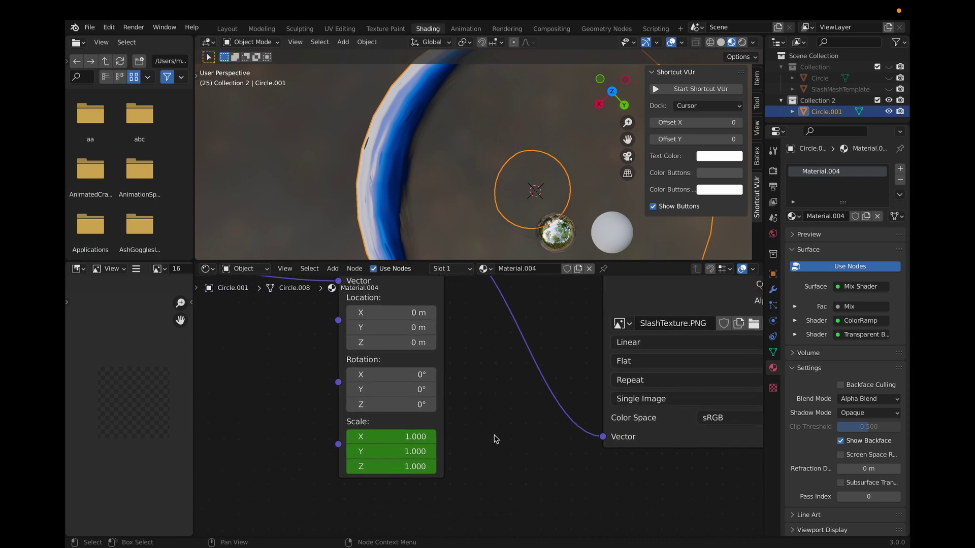
click(417, 439)
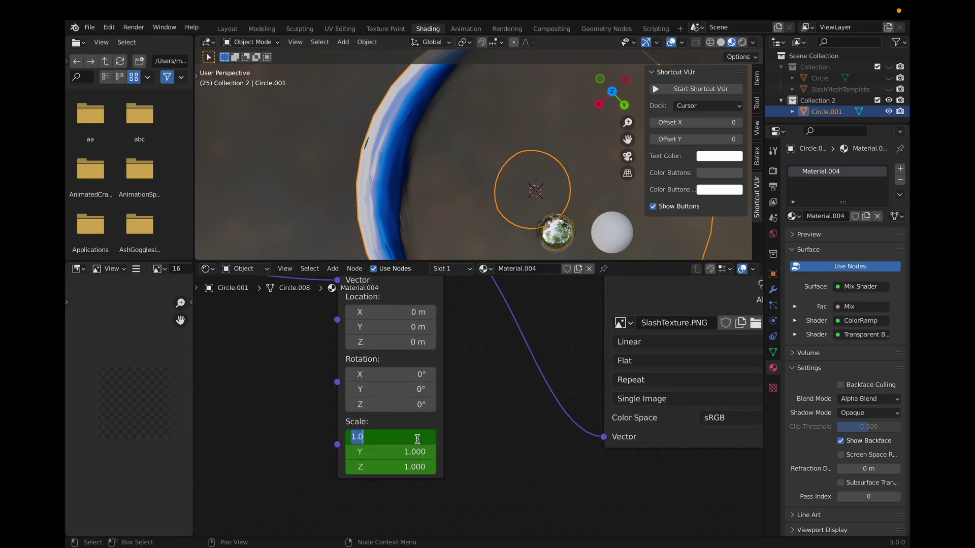
text(0.8)
key(Return)
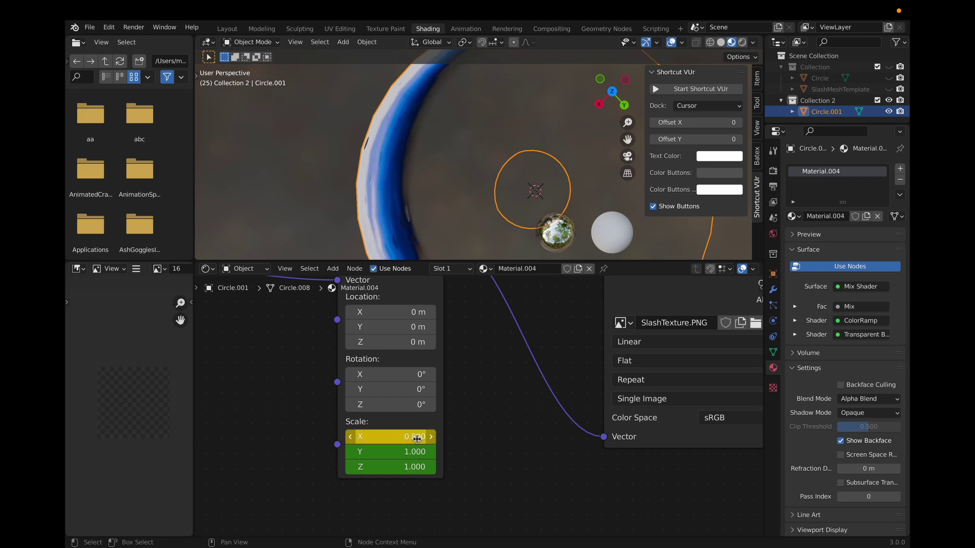
Examine the whole slash at frame 25 from tilted angles to judge the effect of the texture scale.
middle_drag(394, 206, 391, 205)
scroll(392, 206, down, 5)
scroll(391, 205, up, 3)
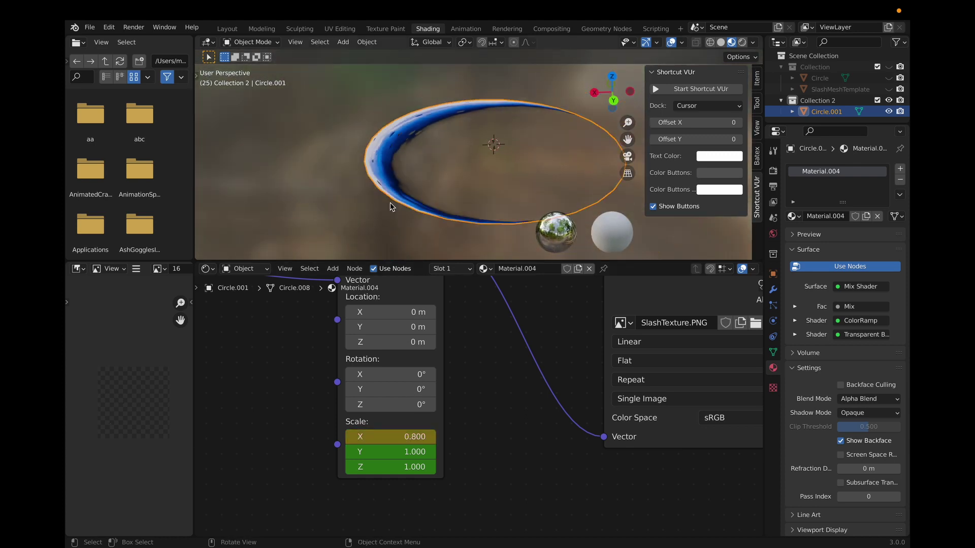
scroll(391, 206, down, 3)
scroll(392, 205, up, 3)
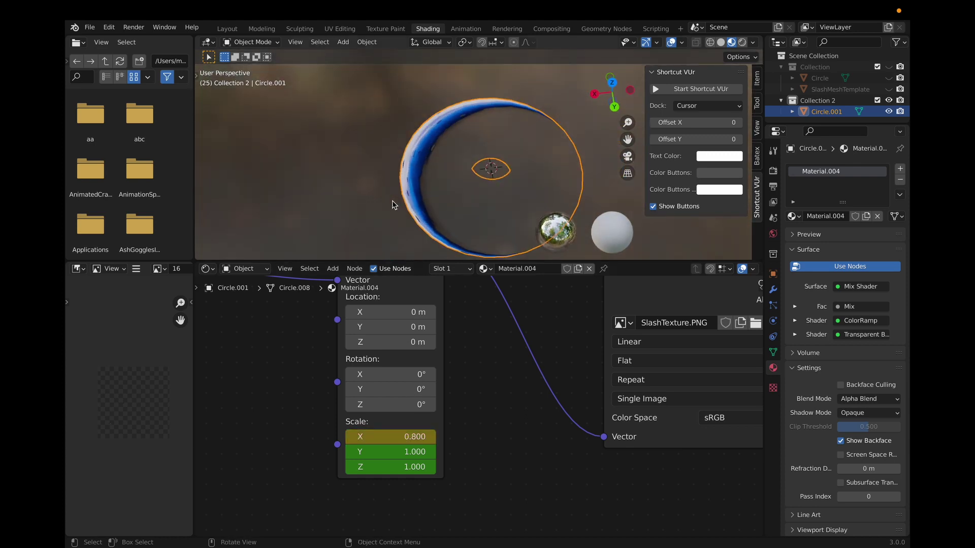
Set the SlashTexture Mapping node's X scale to 0.9 at frame 25.
click(406, 439)
text(0.9)
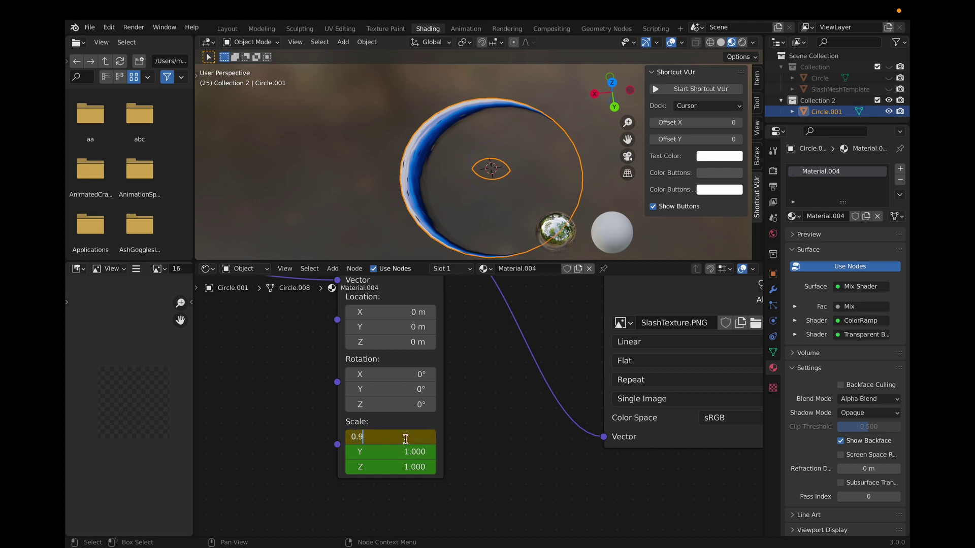
key(Return)
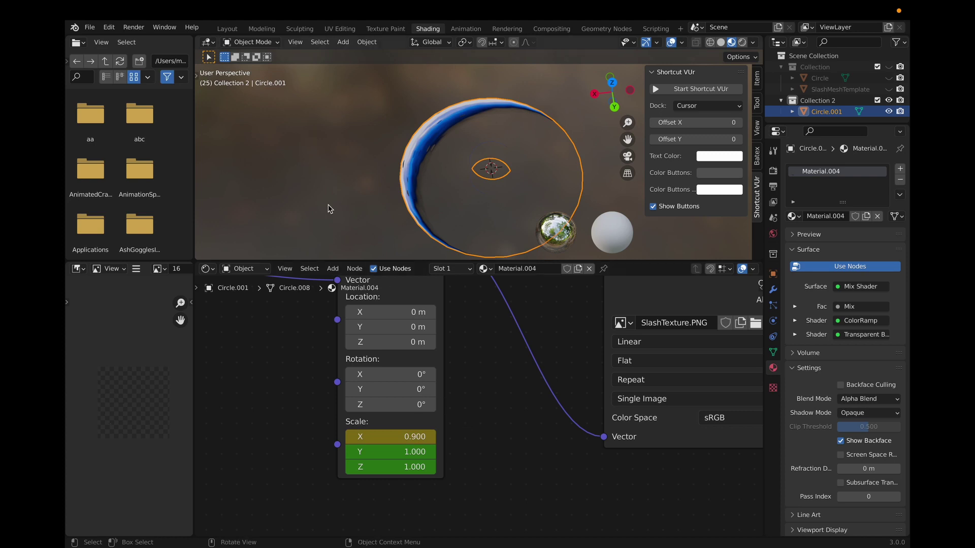
click(226, 30)
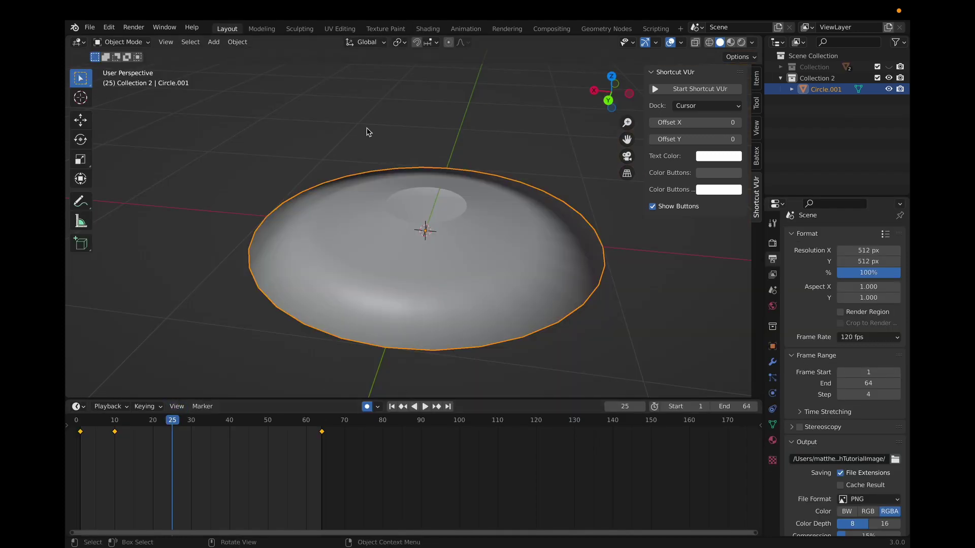
click(428, 29)
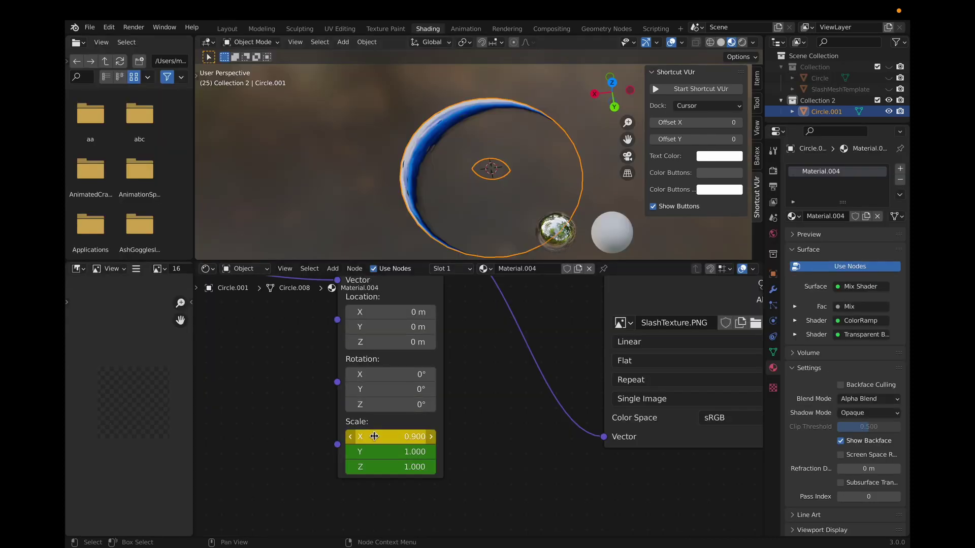
Move the playhead to frame 64 and set the SlashTexture Mapping node's X scale to 0.93 there.
click(229, 29)
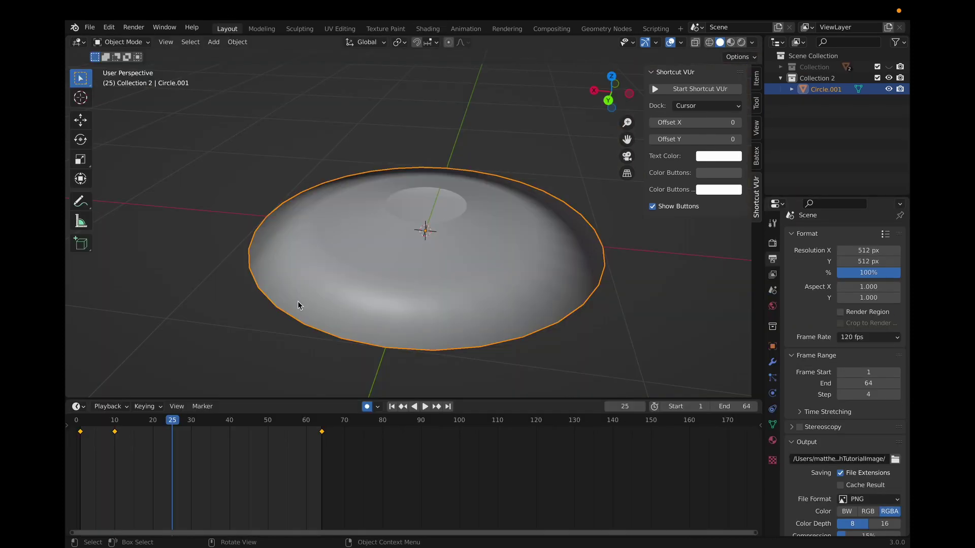
mouse_move(171, 425)
mouse_down()
mouse_move(331, 431)
mouse_move(321, 431)
mouse_up()
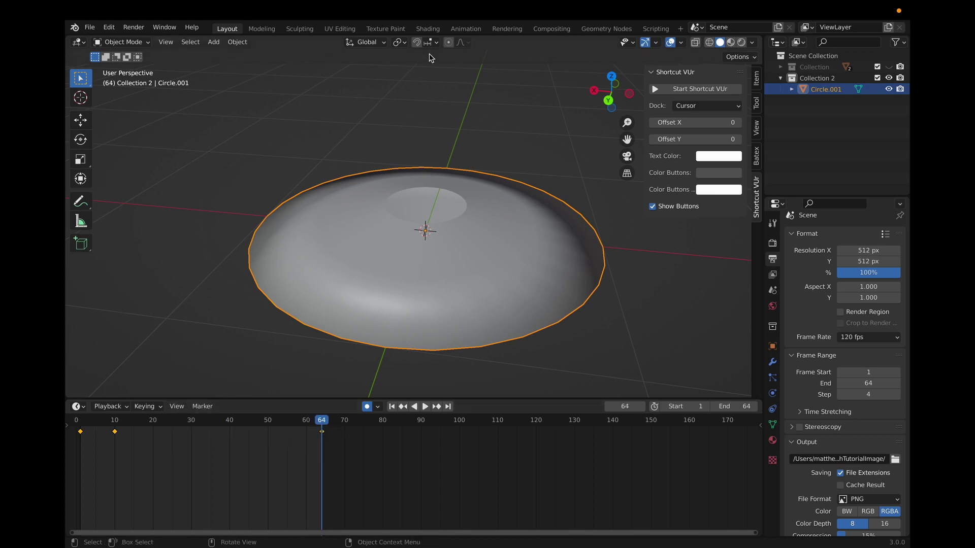
click(428, 28)
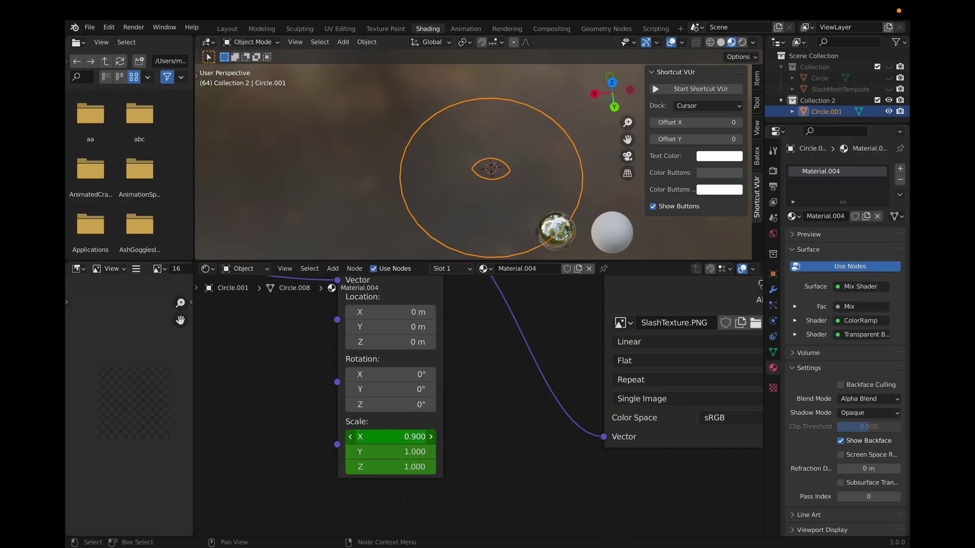
click(411, 437)
text(0)
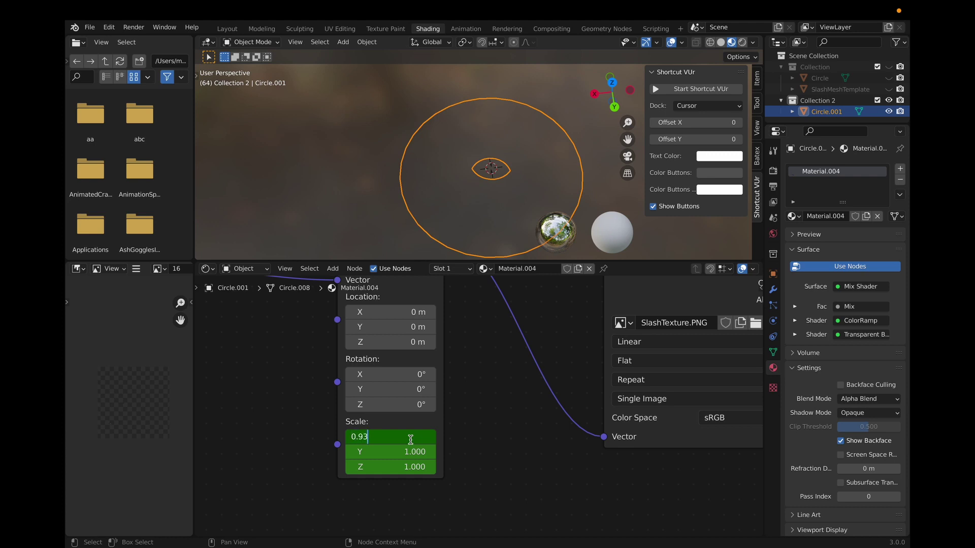
text(.93)
key(Return)
Play back the slash animation in an enlarged viewport and examine it from above and from a tilted angle.
key(space)
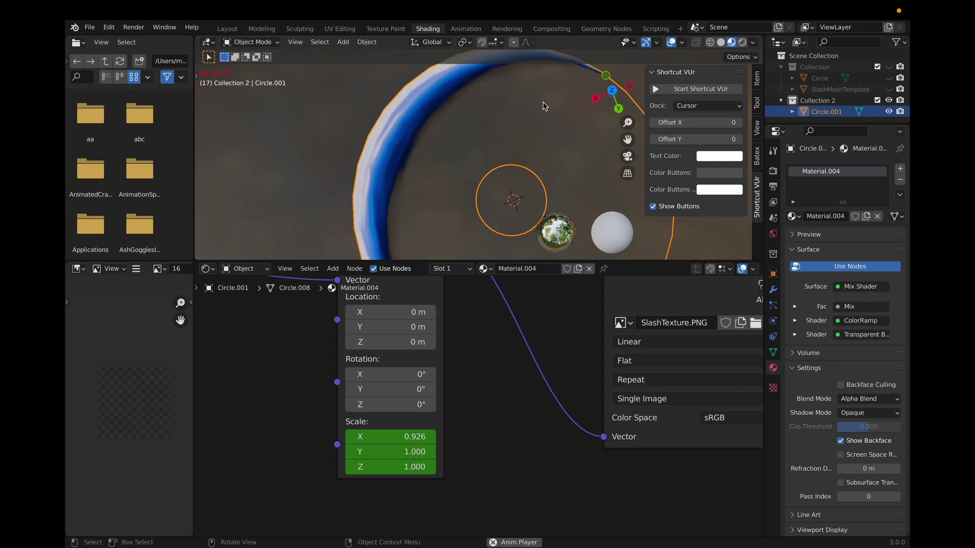
drag(310, 262, 332, 456)
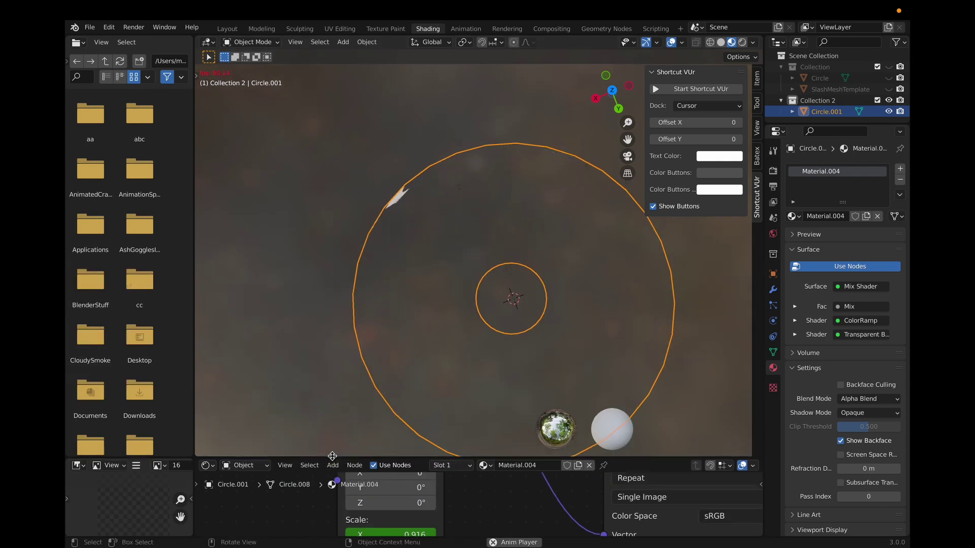
scroll(486, 285, down, 6)
shift+scroll(479, 284, right, 3)
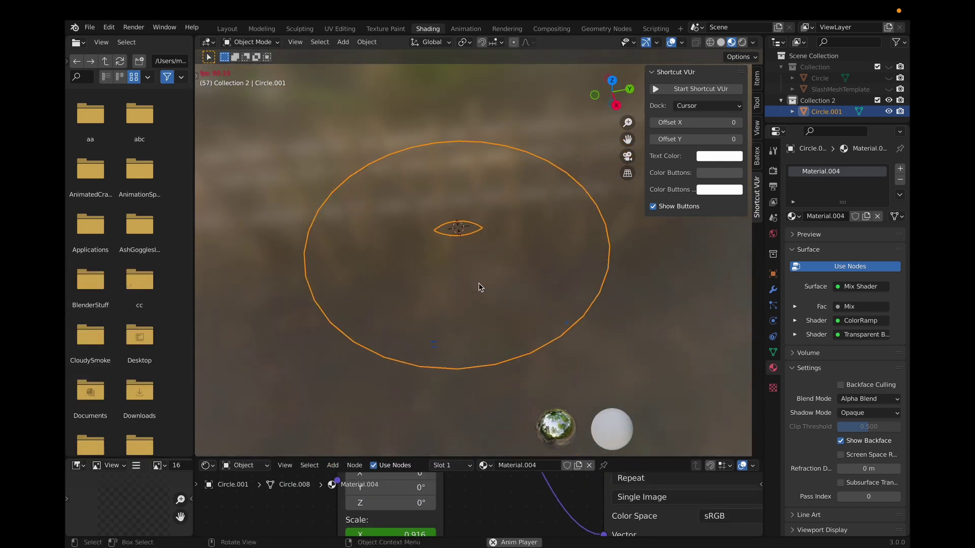
key(Escape)
key(s)
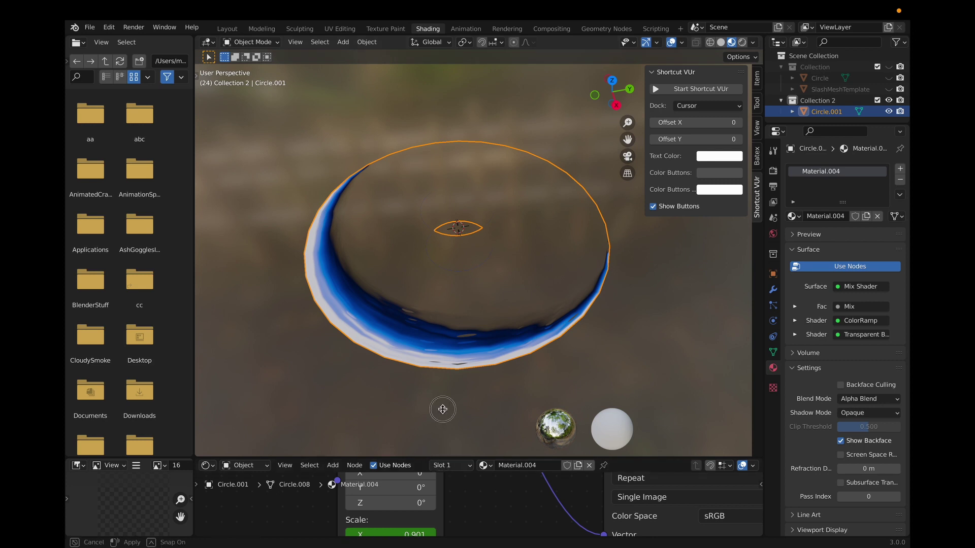
Select the SlashTexture Mapping node and move its scale keyframe from frame 25 to frame 12 in the timeline.
drag(443, 409, 479, 252)
scroll(461, 370, up, 2)
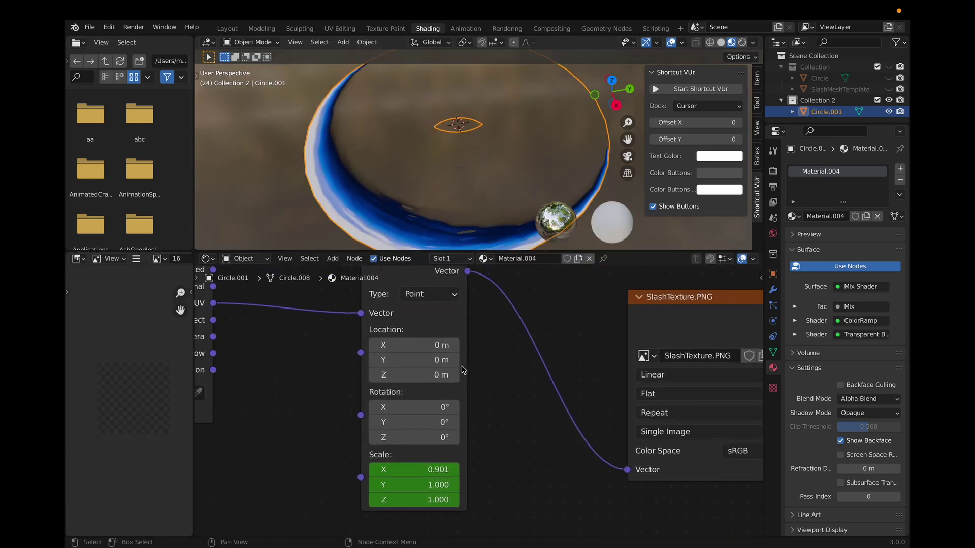
click(404, 316)
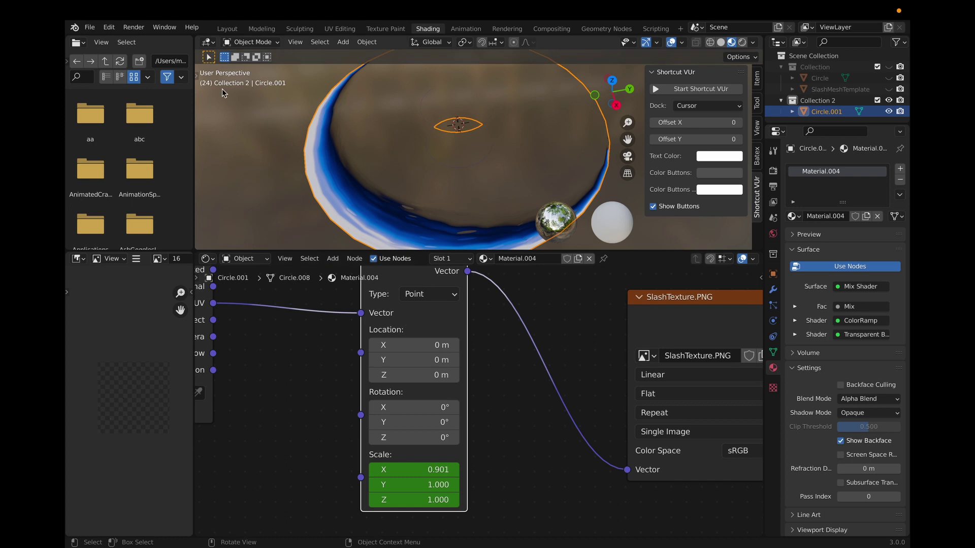
click(228, 30)
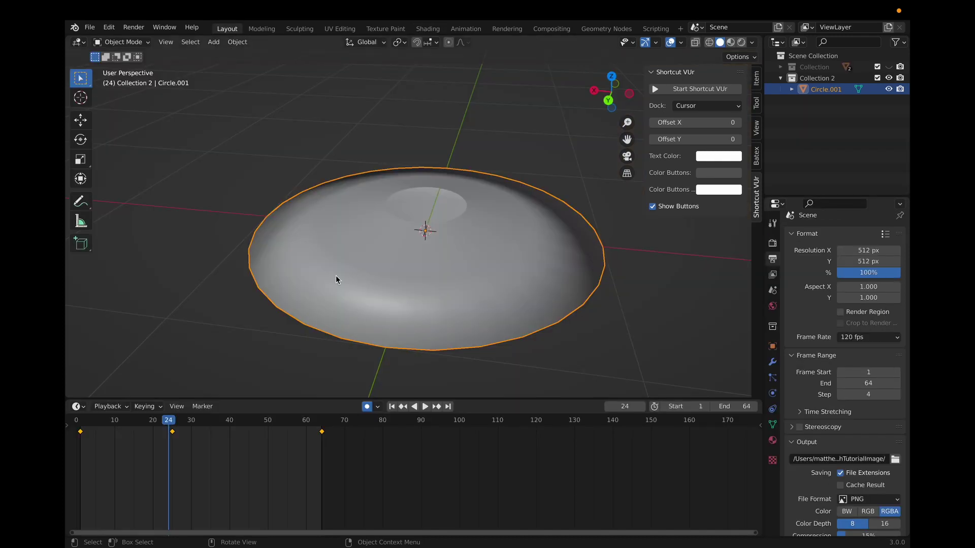
click(172, 431)
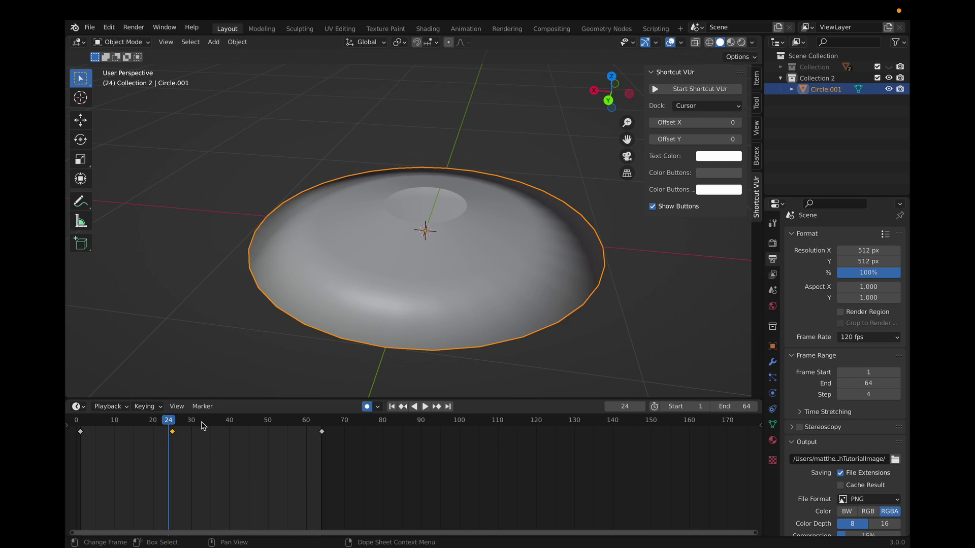
key(g)
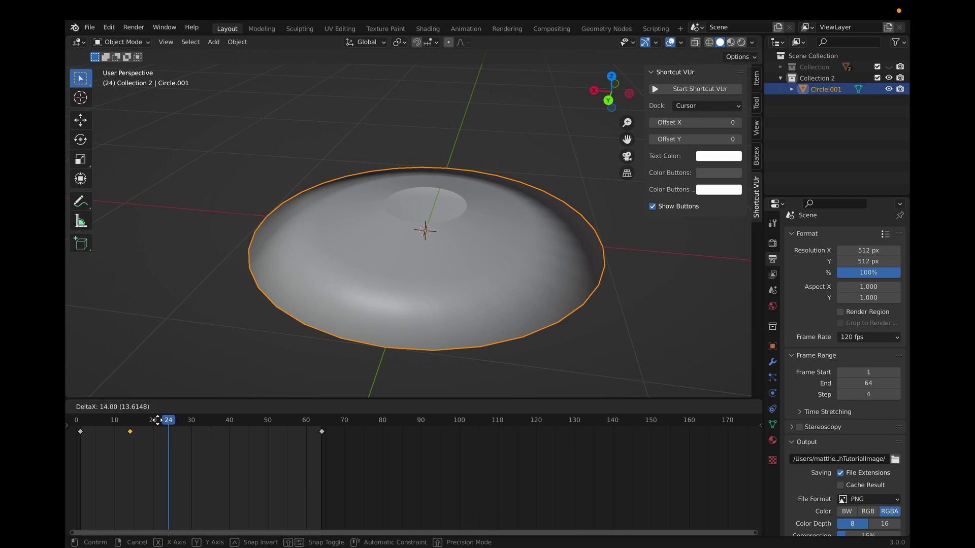
click(150, 420)
Play the animation in the Layout workspace with the viewport switched to rendered shading.
key(space)
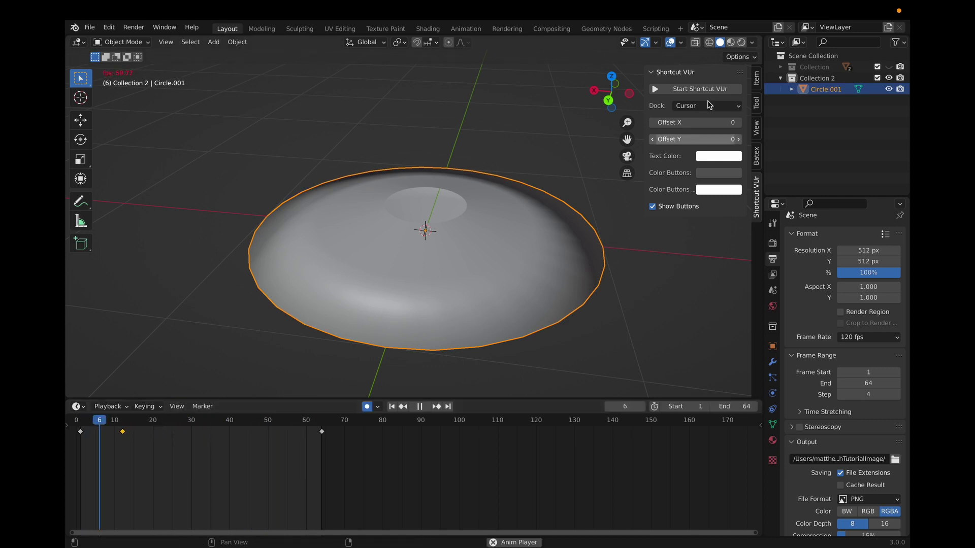
click(741, 42)
scroll(522, 294, up, 5)
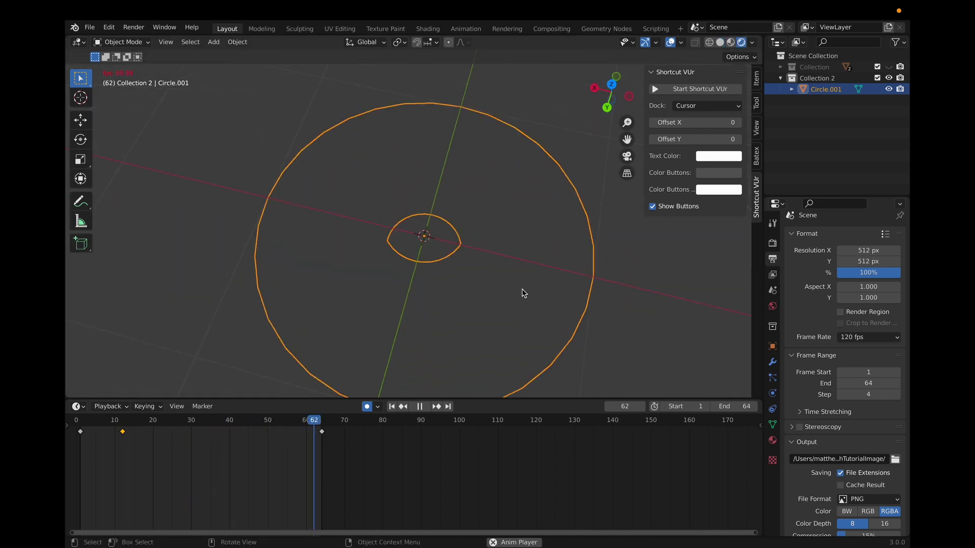
Stop playback, move the middle scale keyframe to frame 13, and briefly replay the animation.
key(space)
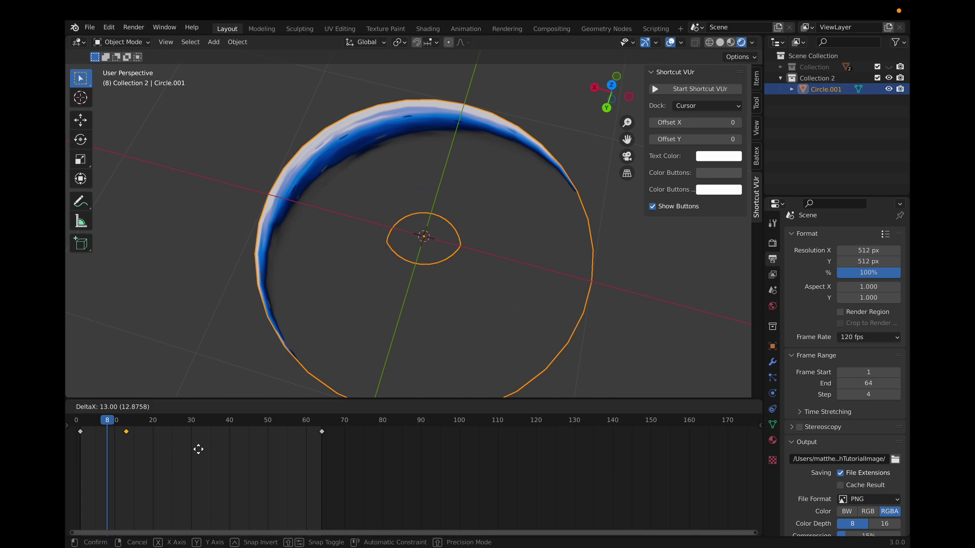
key(space)
key(space)
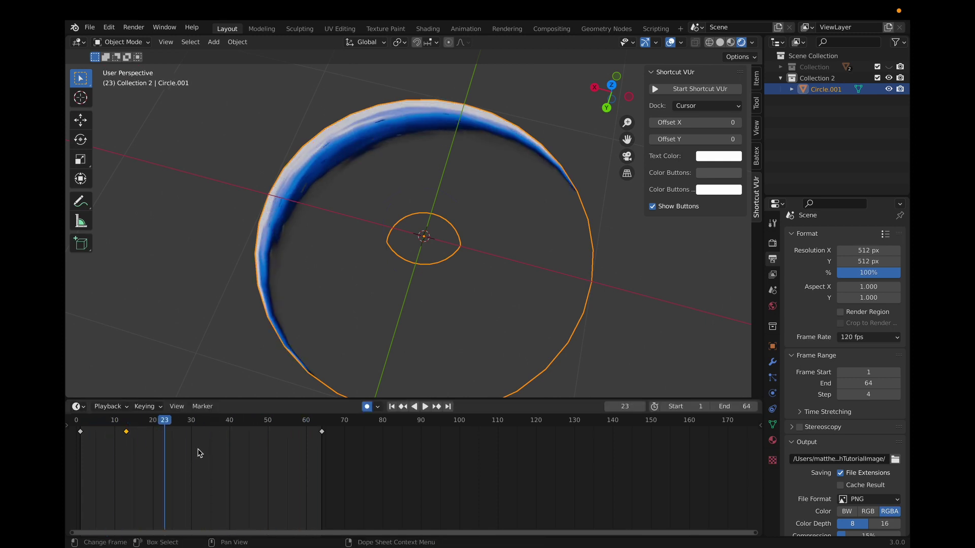
Replay the slash animation from a steeper overhead angle to judge its timing, stopping at frame 15.
key(space)
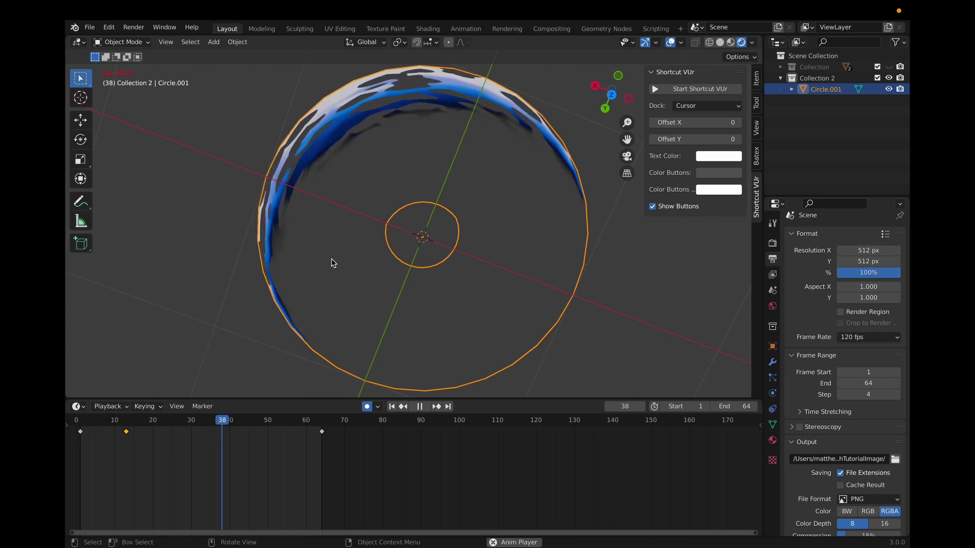
key(space)
key(space)
key(space)
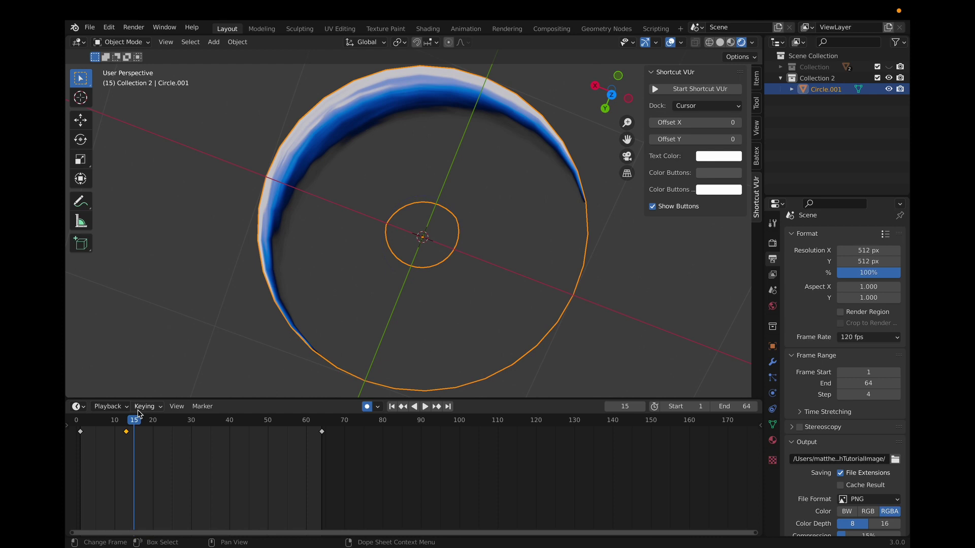
mouse_move(139, 422)
mouse_down()
mouse_move(92, 421)
mouse_move(136, 428)
mouse_up()
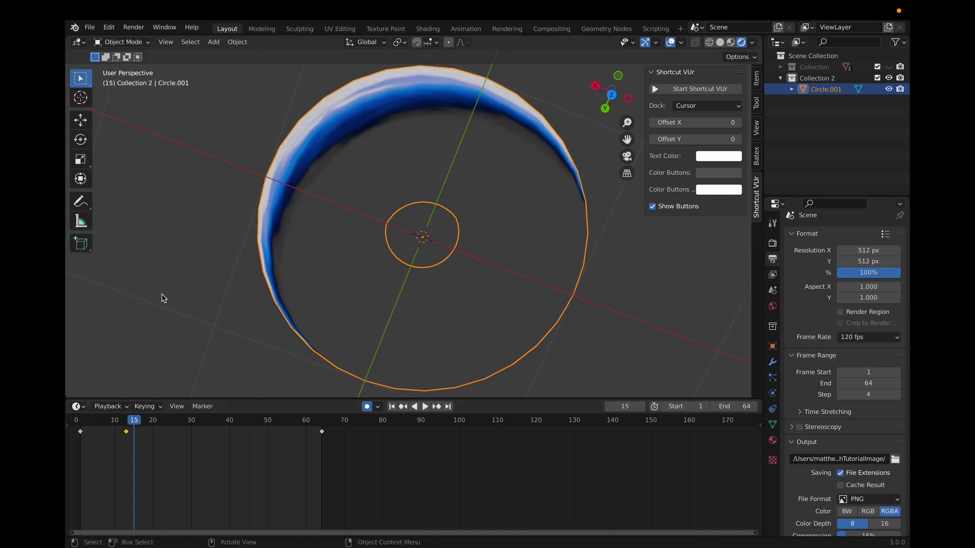
Turn the timeline area into a Graph Editor and expand Material.004's Shader Nodetree to list its scale curves.
click(78, 406)
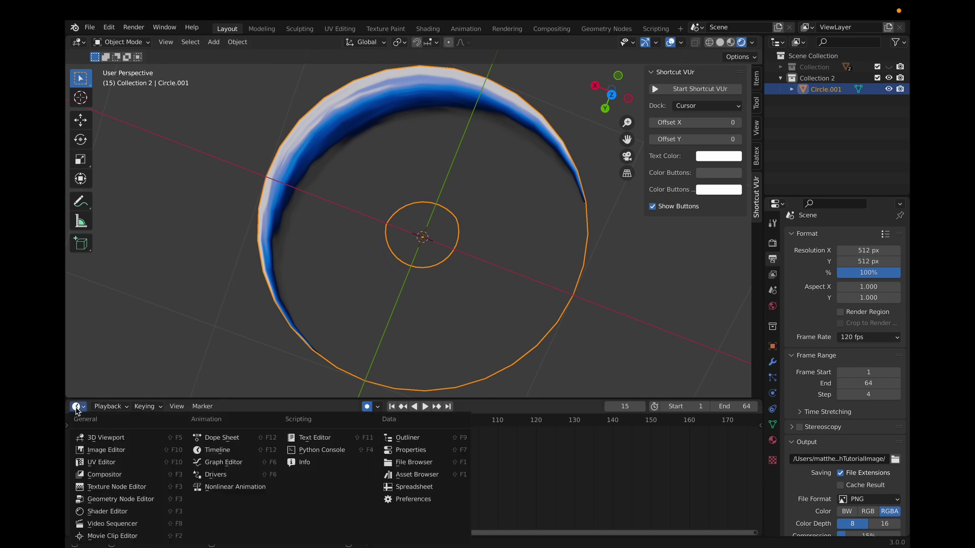
click(224, 462)
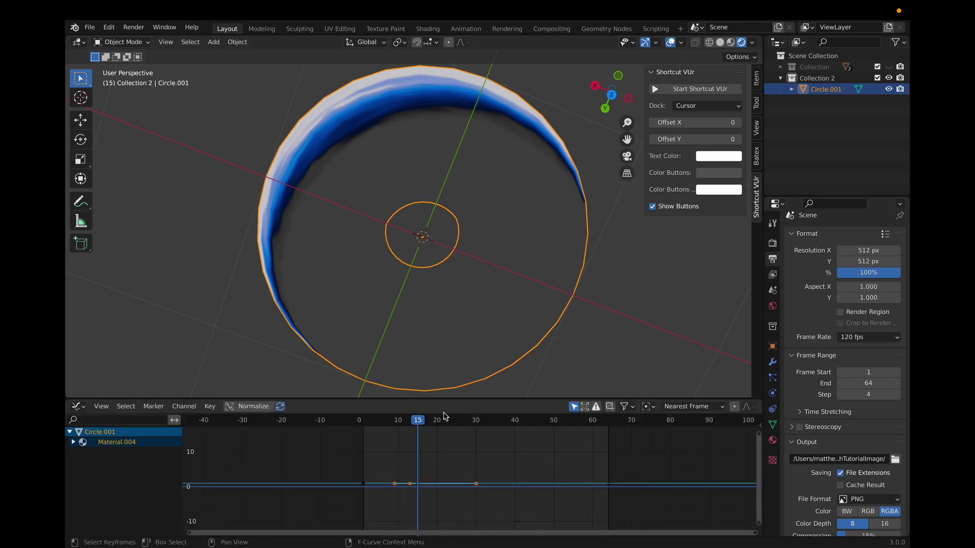
click(74, 443)
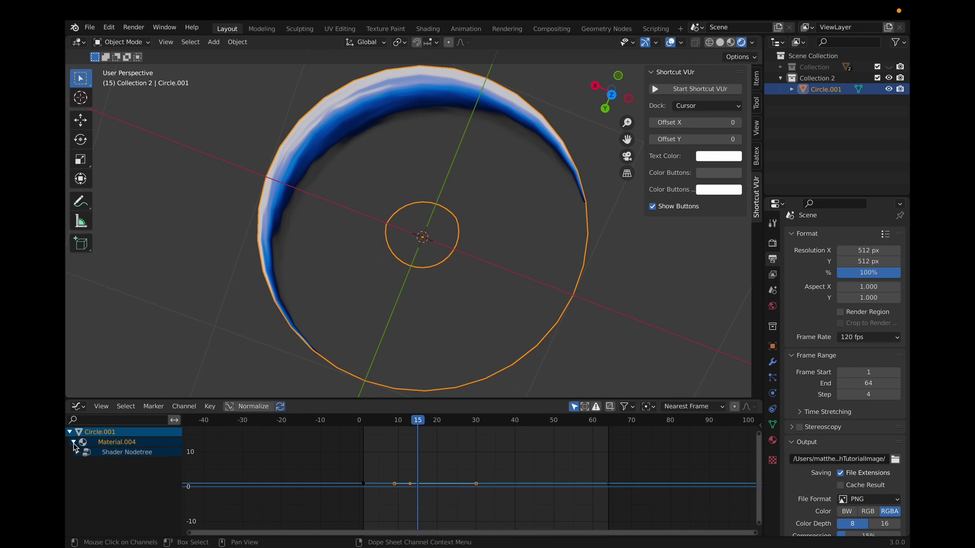
click(77, 453)
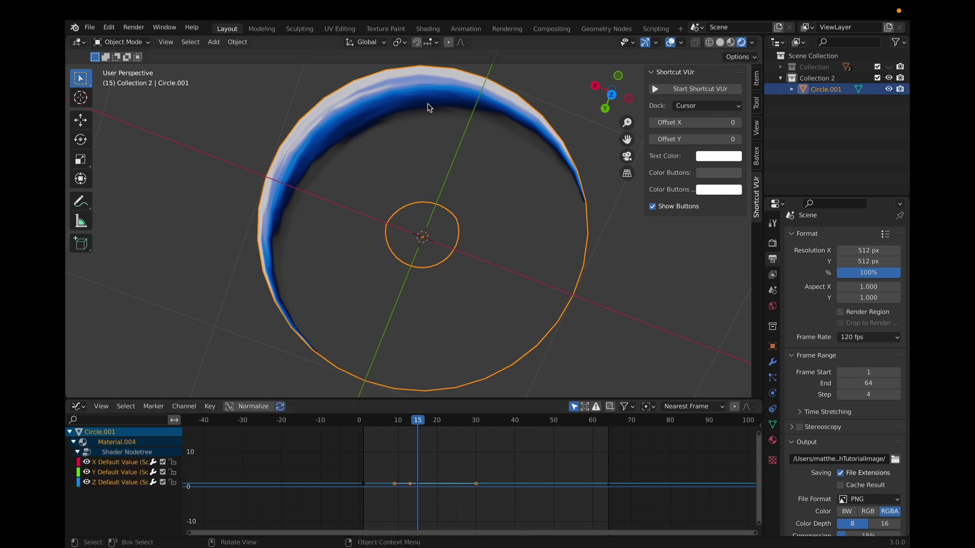
Check the SlashTexture Mapping node's animated X, Y and Z scale values against the curves listed in the Graph Editor.
click(428, 29)
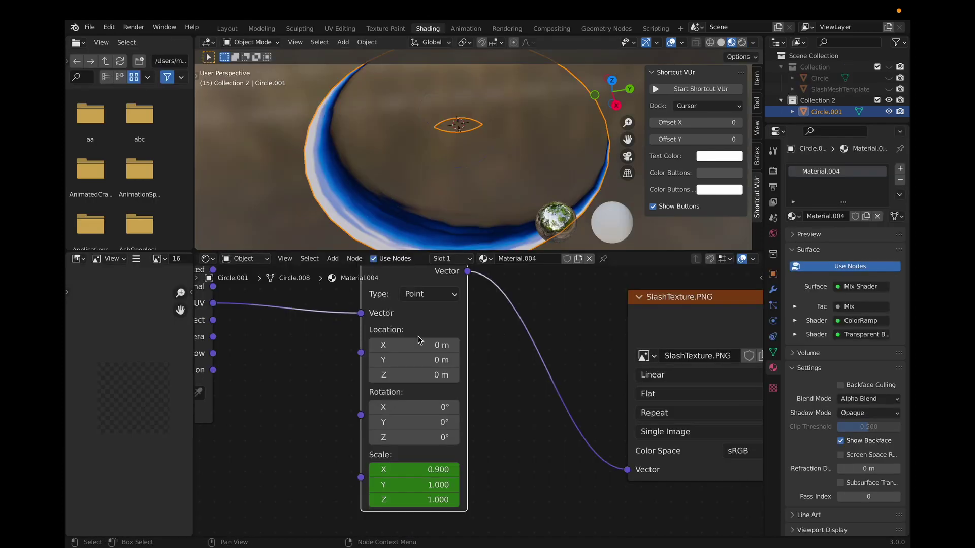
scroll(427, 333, up, 3)
drag(403, 305, 414, 327)
click(227, 29)
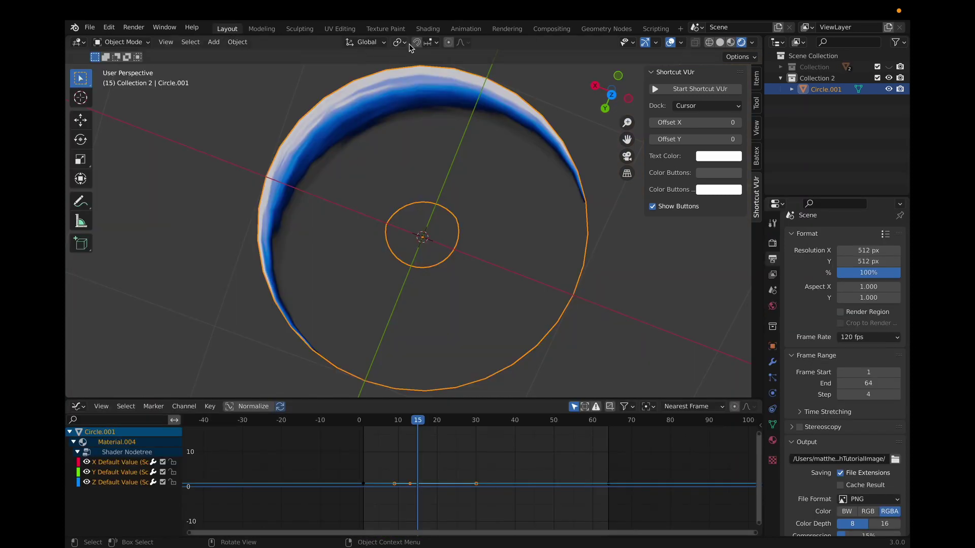
click(428, 29)
shift+scroll(460, 499, down, 5)
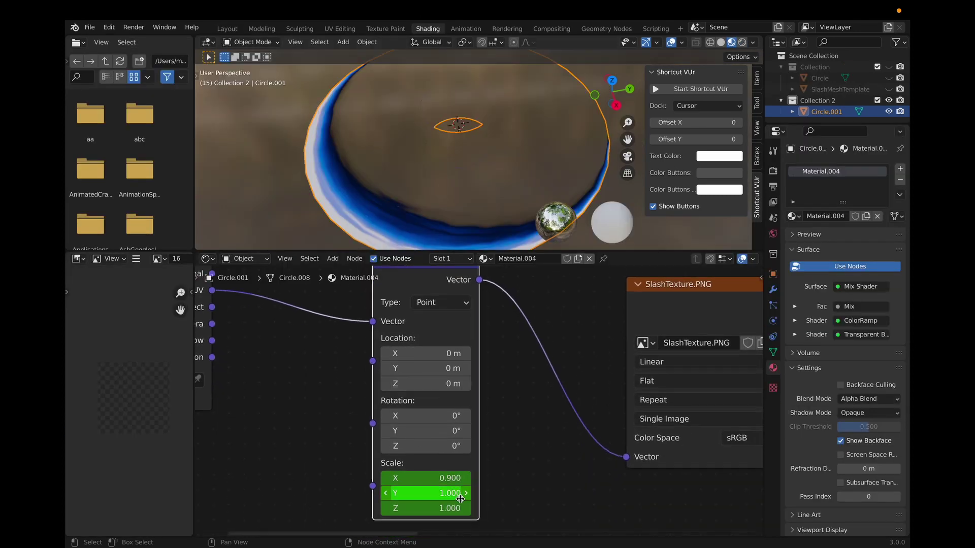
click(227, 29)
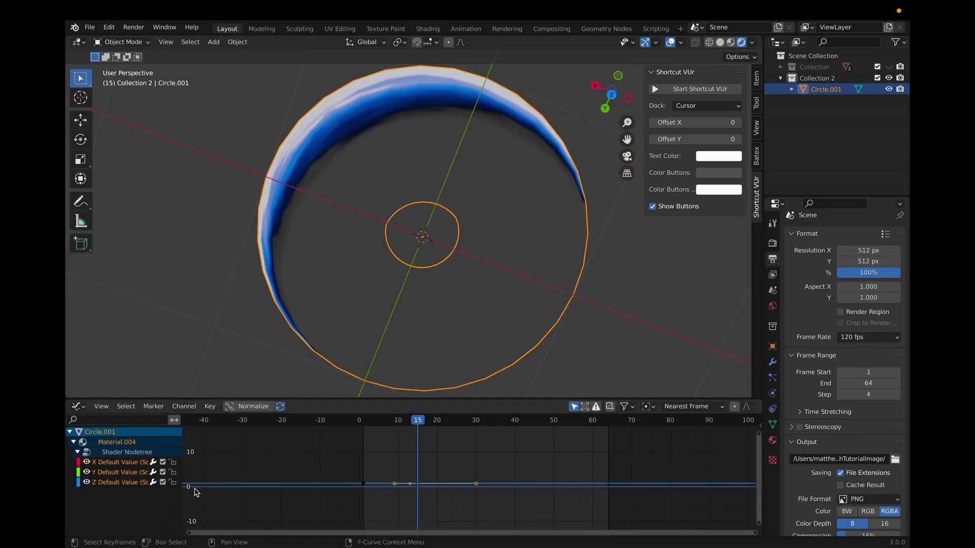
Lock the Y and Z scale curves in the Graph Editor so only the X scale curve stays editable.
click(173, 483)
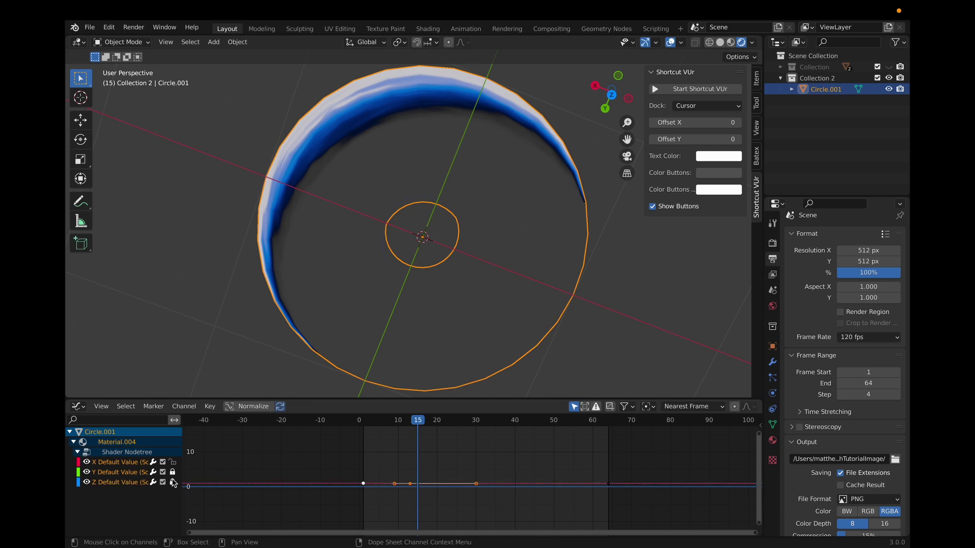
scroll(435, 482, up, 5)
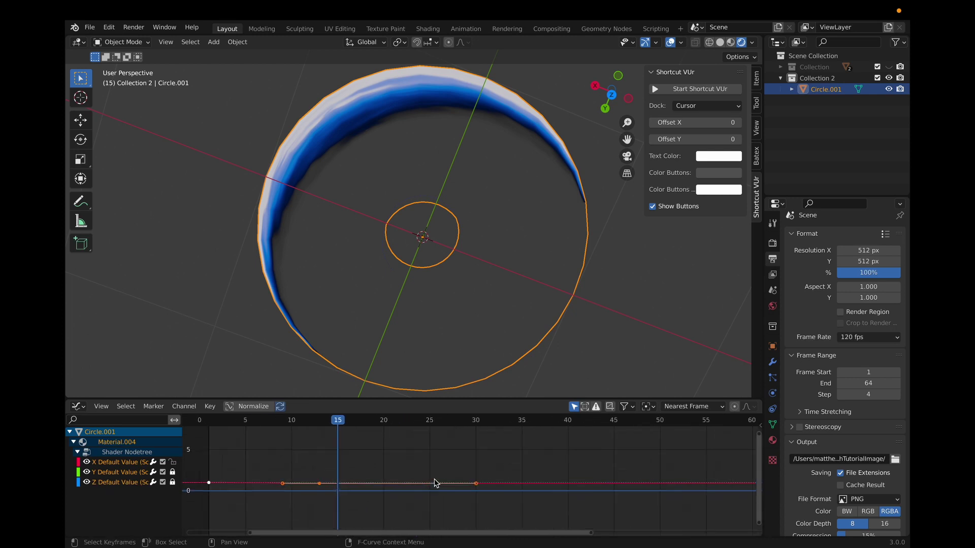
scroll(436, 483, up, 4)
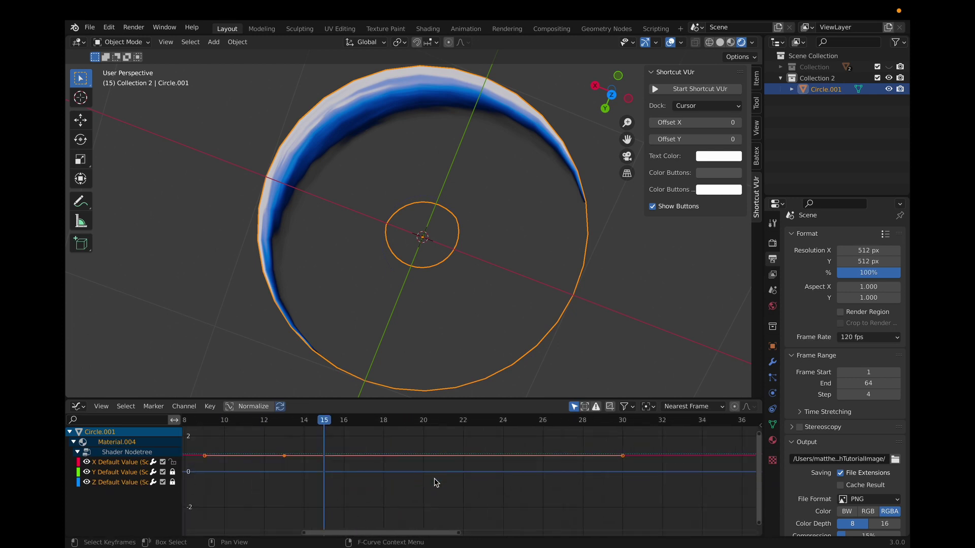
Examine the X scale curve across the 64-frame range, playing the animation briefly to compare the motion with its keyframes.
scroll(435, 482, left, 3)
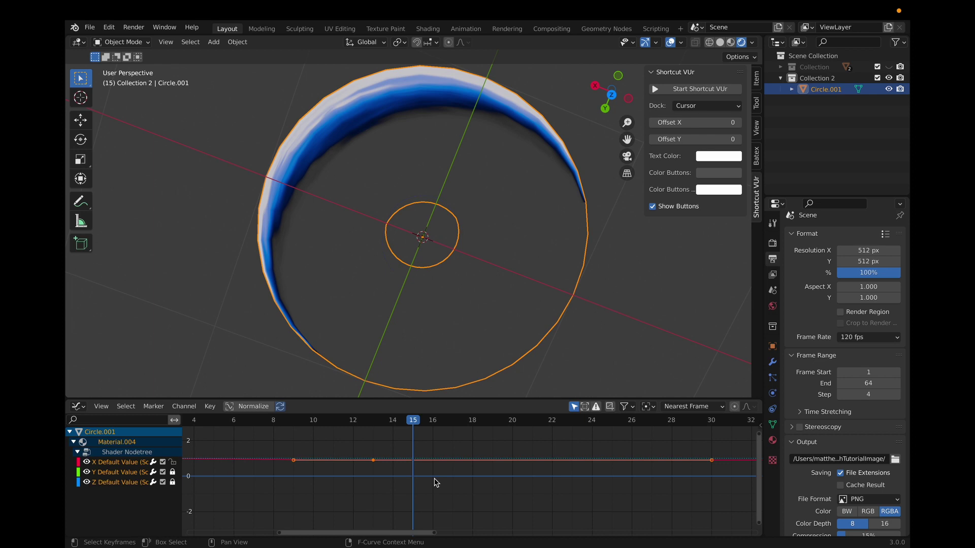
ctrl+scroll(436, 483, left, 4)
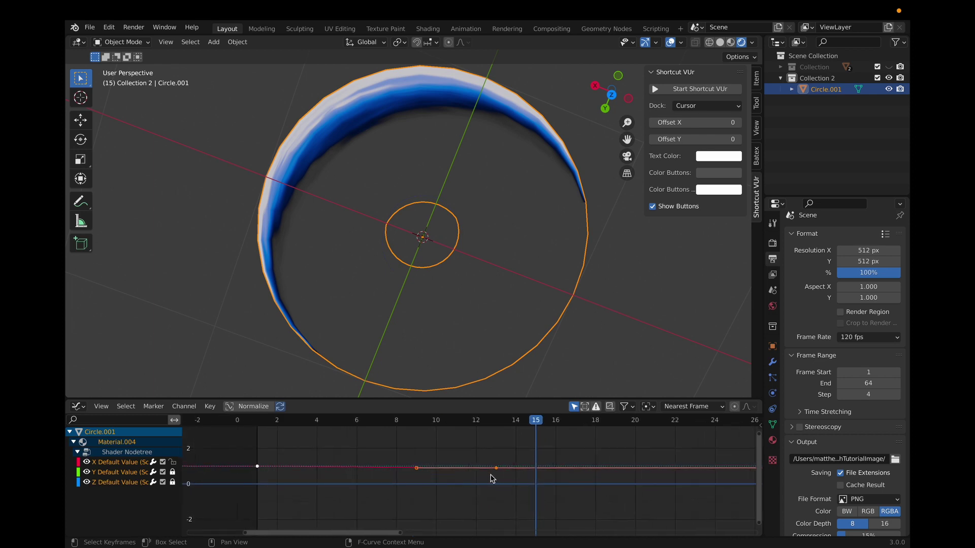
scroll(491, 478, down, 5)
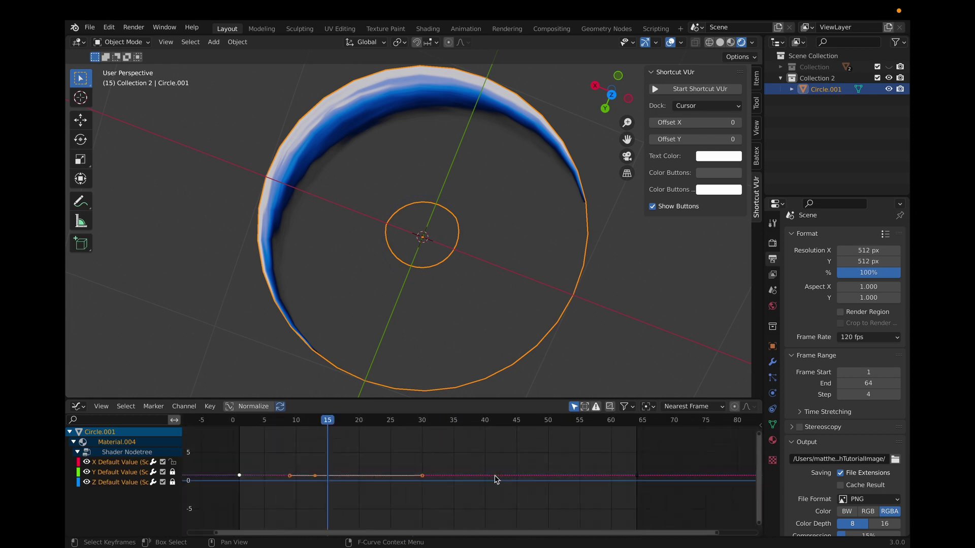
scroll(496, 480, down, 2)
key(space)
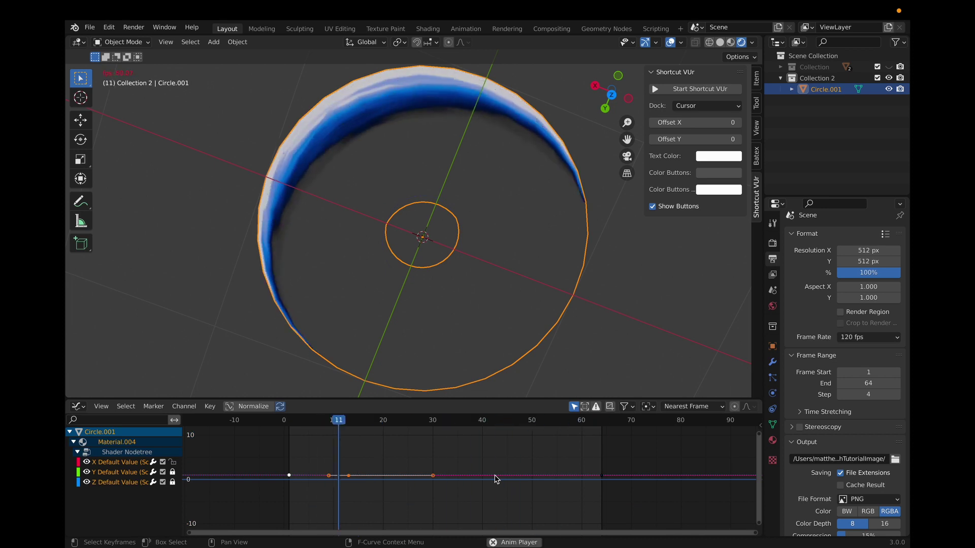
key(space)
ctrl+scroll(371, 470, left, 1)
scroll(371, 470, up, 3)
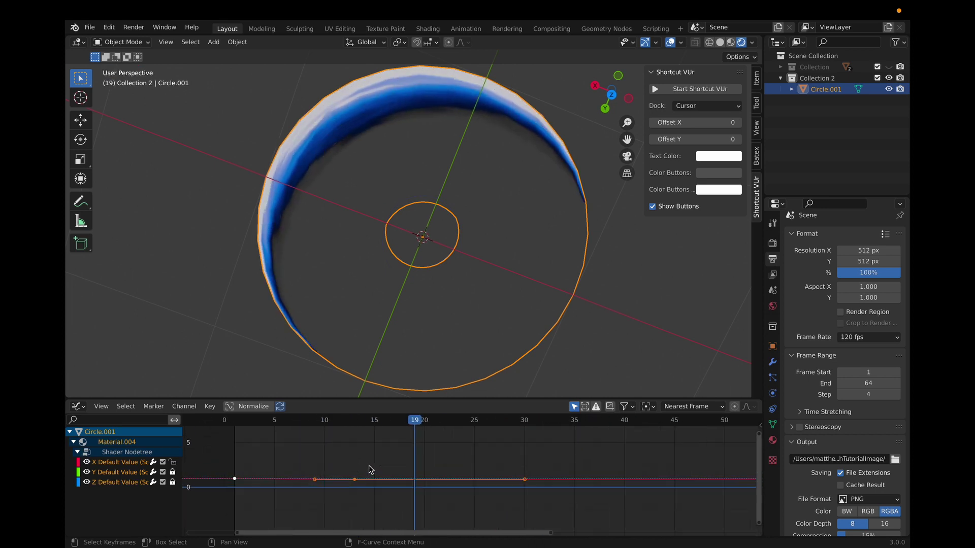
scroll(369, 470, right, 7)
scroll(369, 470, left, 8)
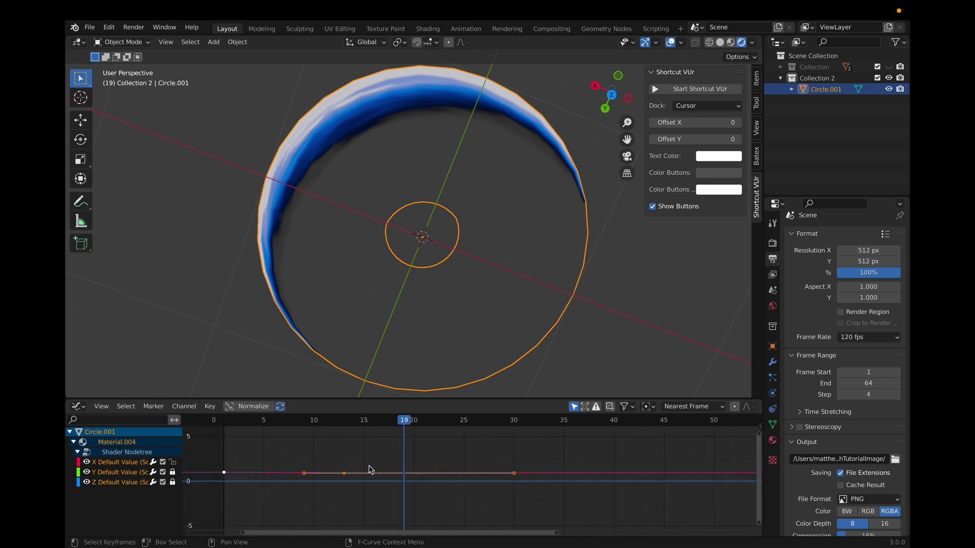
Stretch the left handle of the X scale keyframe at frame 13 out to about frame 8.6.
scroll(370, 467, up, 5)
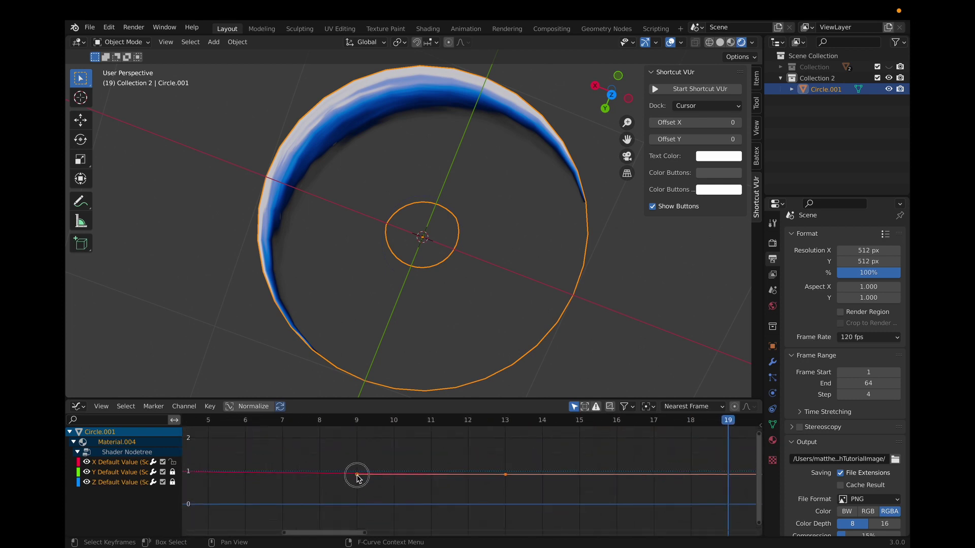
drag(357, 476, 356, 477)
ctrl+click(357, 478)
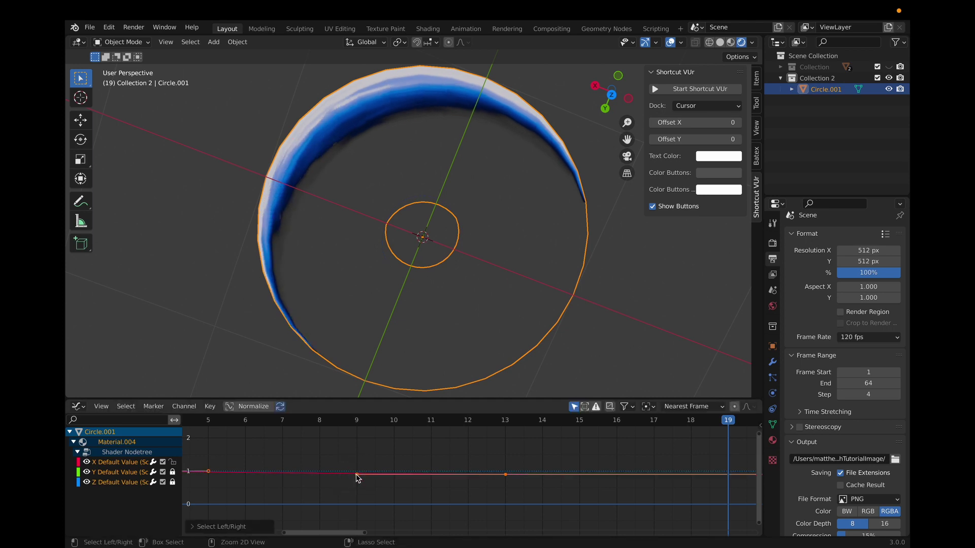
click(507, 477)
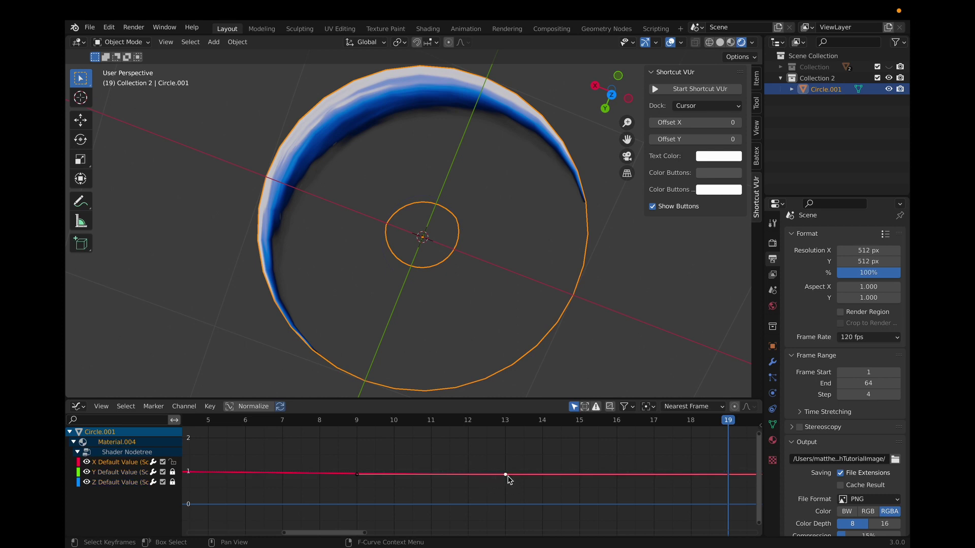
key(g)
click(341, 474)
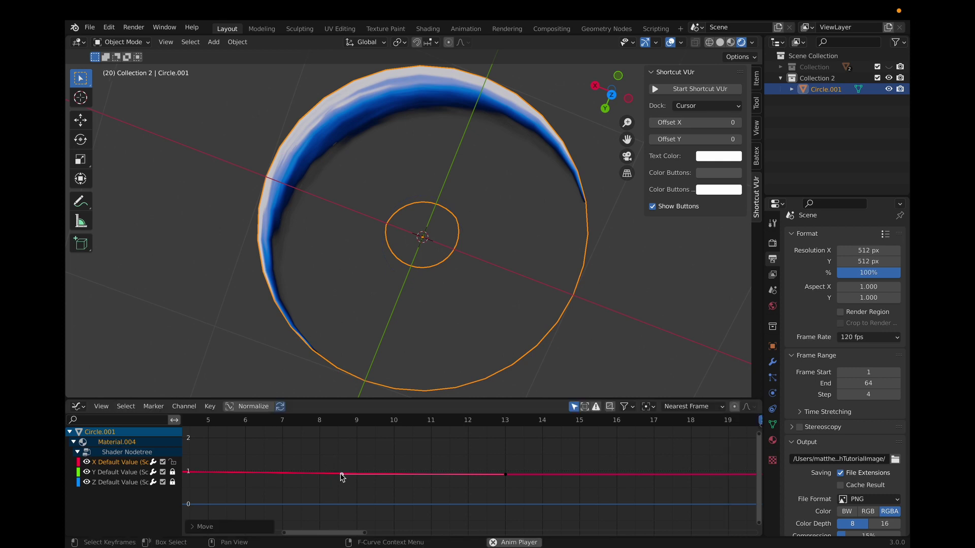
Replay the slash animation several times to judge the adjusted easing into frame 13.
key(space)
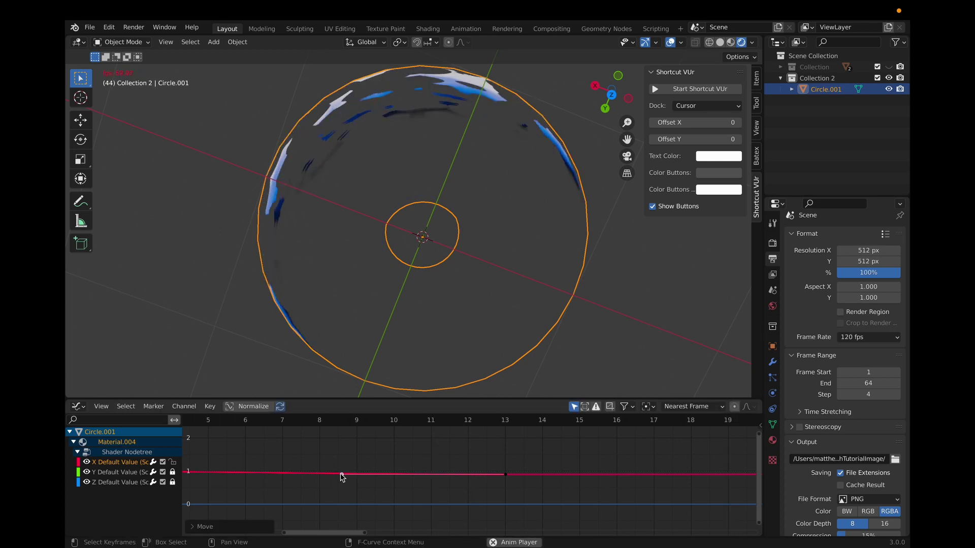
key(space)
key(space)
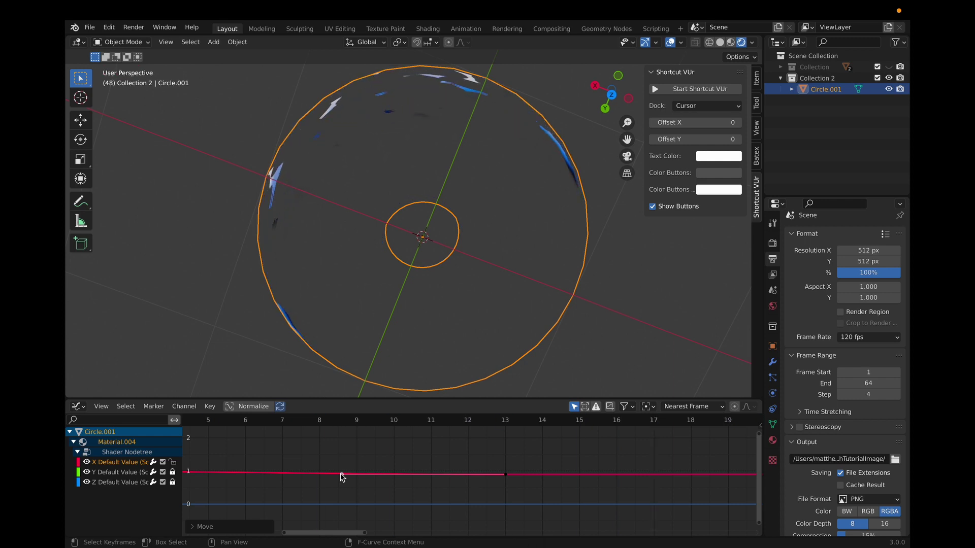
key(space)
key(space)
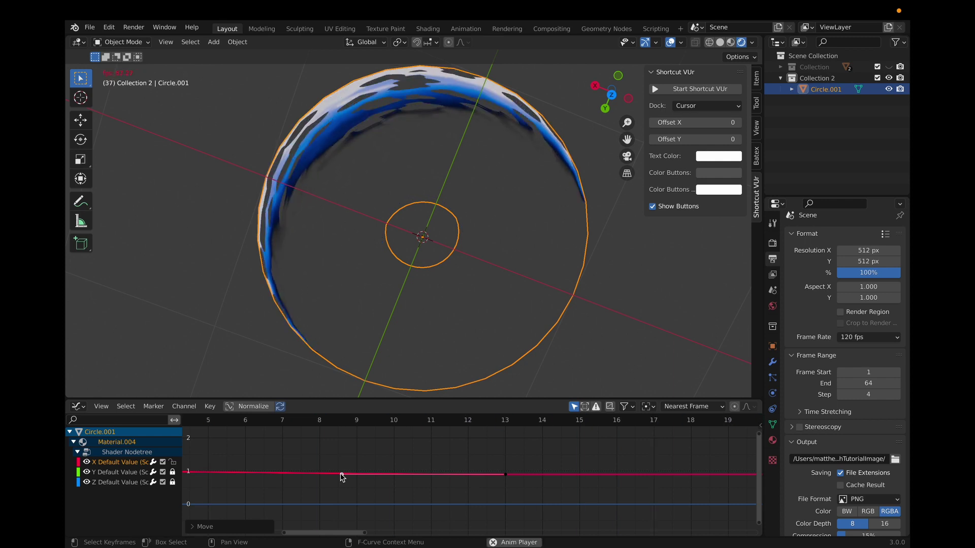
key(space)
Stretch the left handle of the X scale keyframe at frame 64 back to about frame 45.
scroll(456, 473, right, 5)
scroll(454, 473, right, 10)
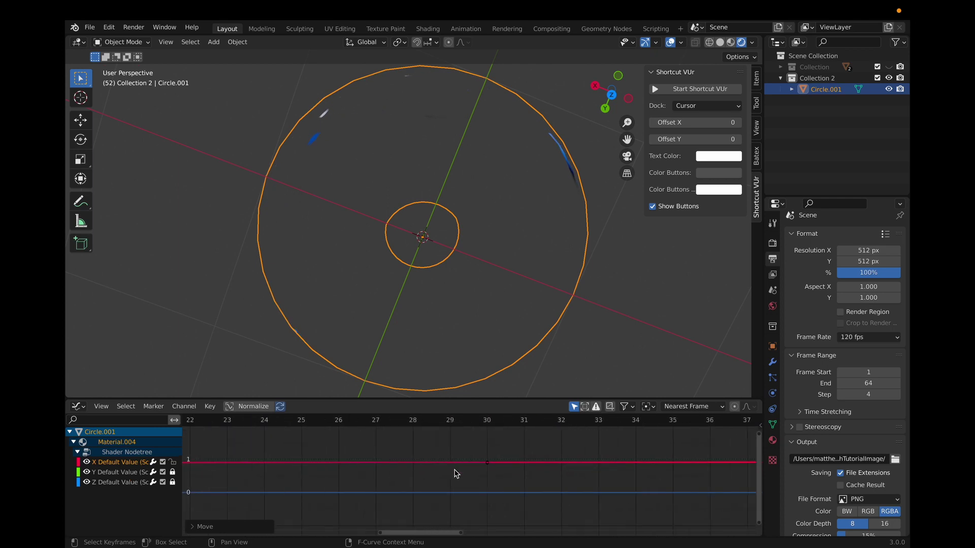
scroll(456, 473, down, 7)
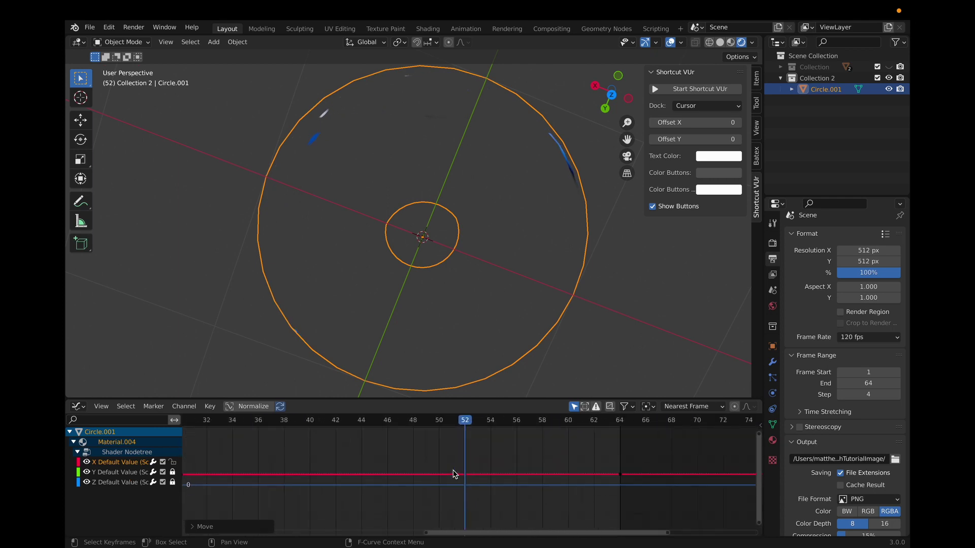
scroll(658, 488, up, 3)
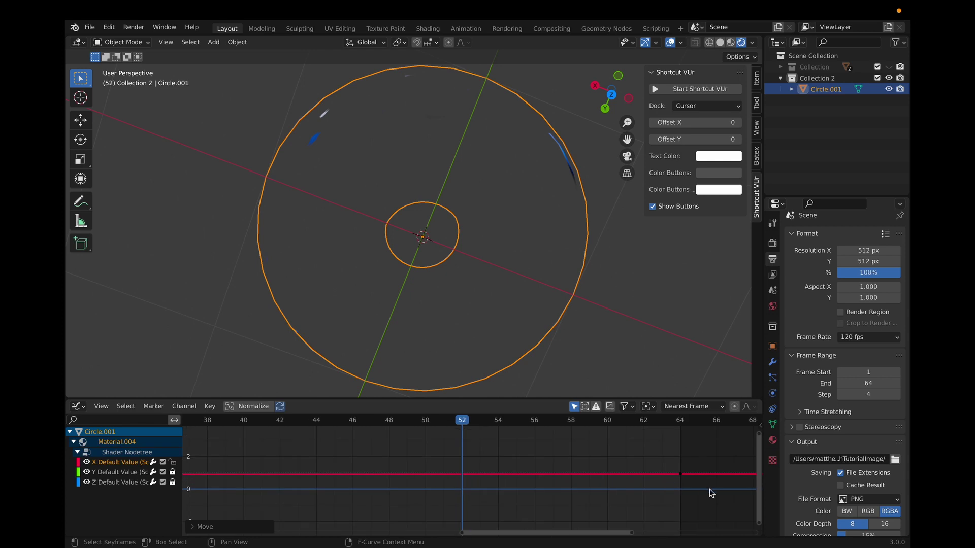
click(681, 475)
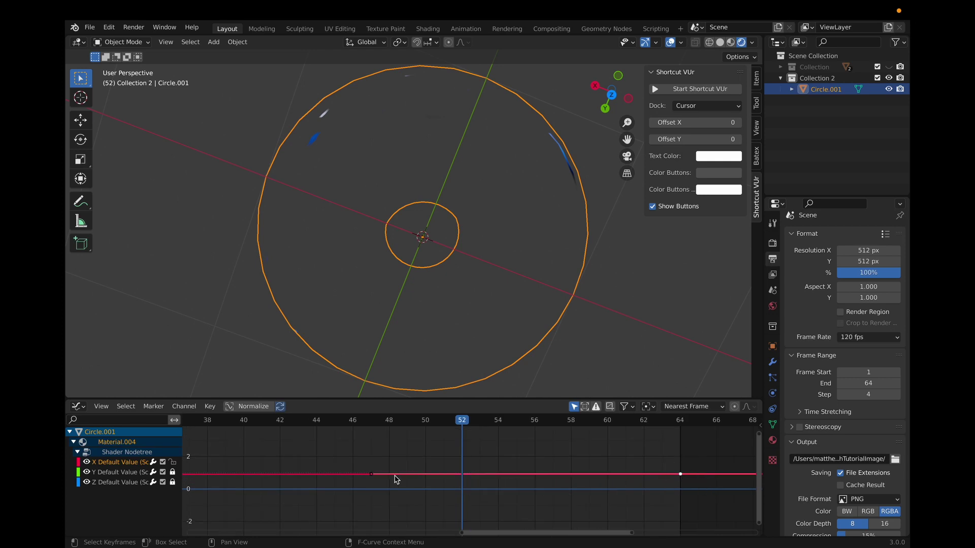
drag(370, 474, 328, 473)
Preview the easing of the dissolve, then lower the X scale keyframe at frame 64 slightly.
key(space)
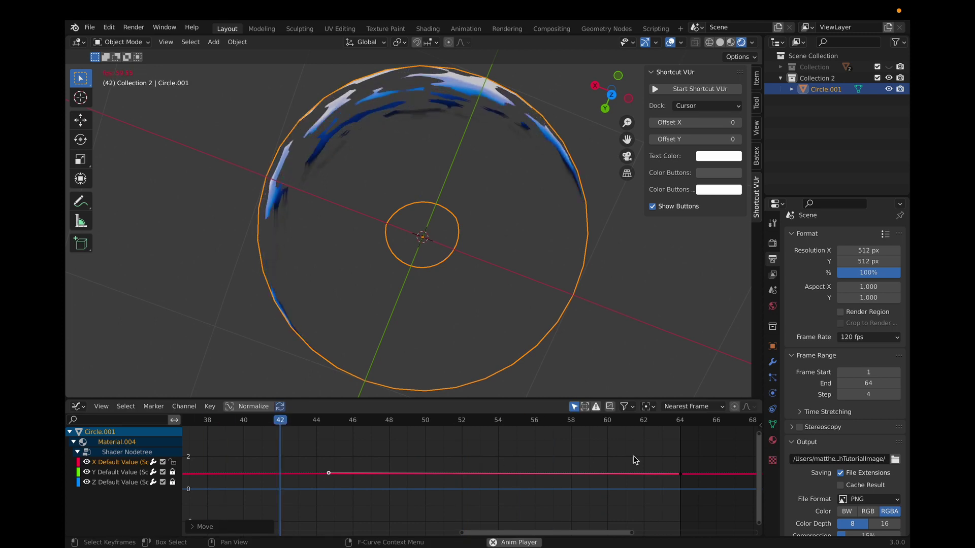
click(681, 478)
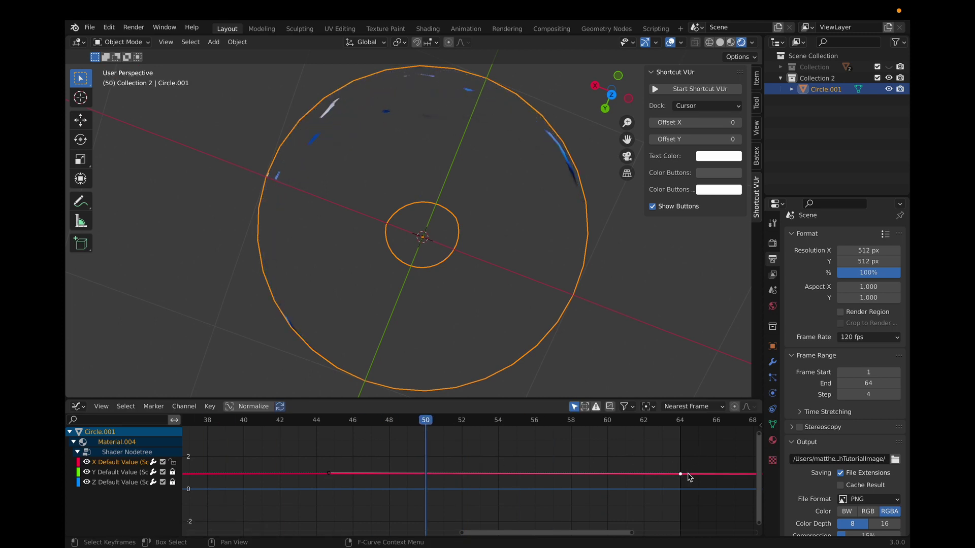
drag(690, 477, 689, 478)
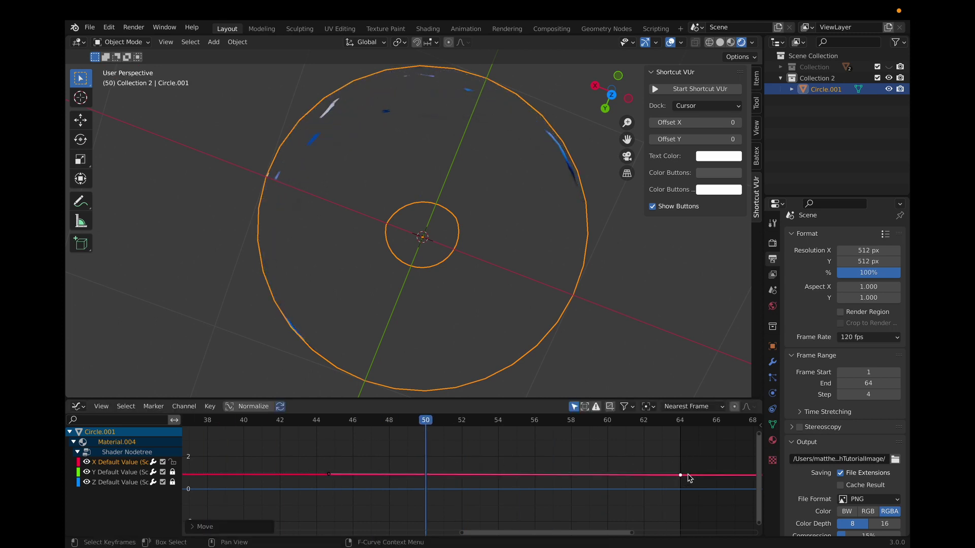
Replay the slash animation and orbit to a new angle to judge the ending, stopping at frame 20.
key(space)
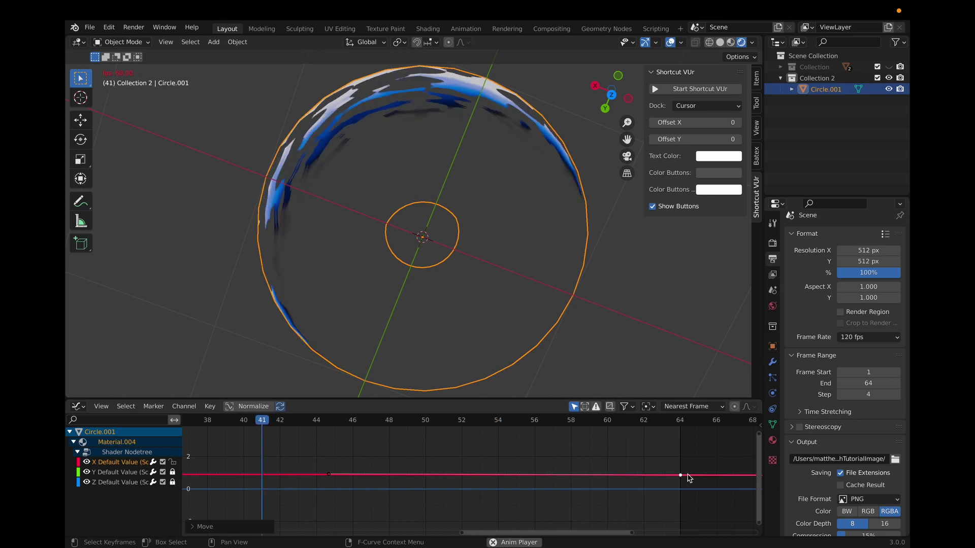
key(space)
key(space)
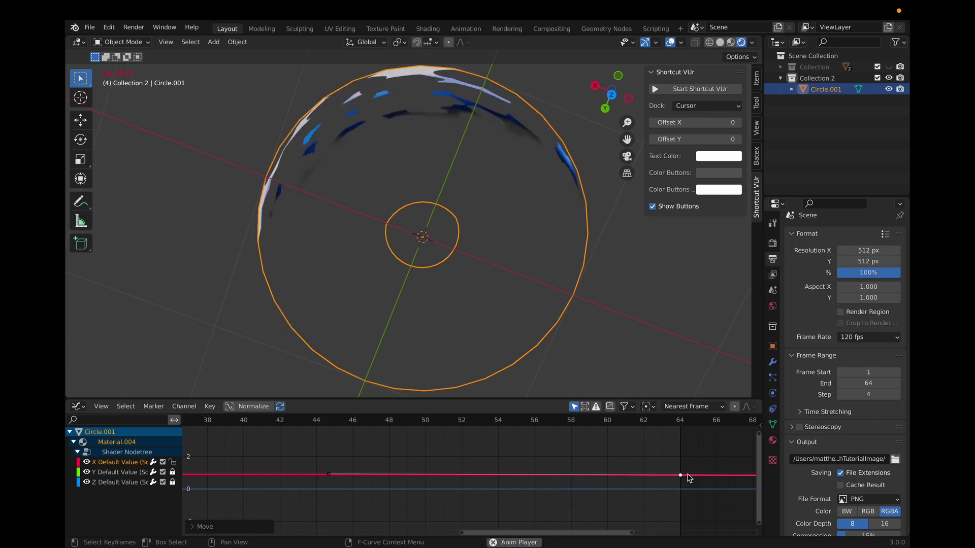
key(space)
scroll(605, 276, left, 3)
key(space)
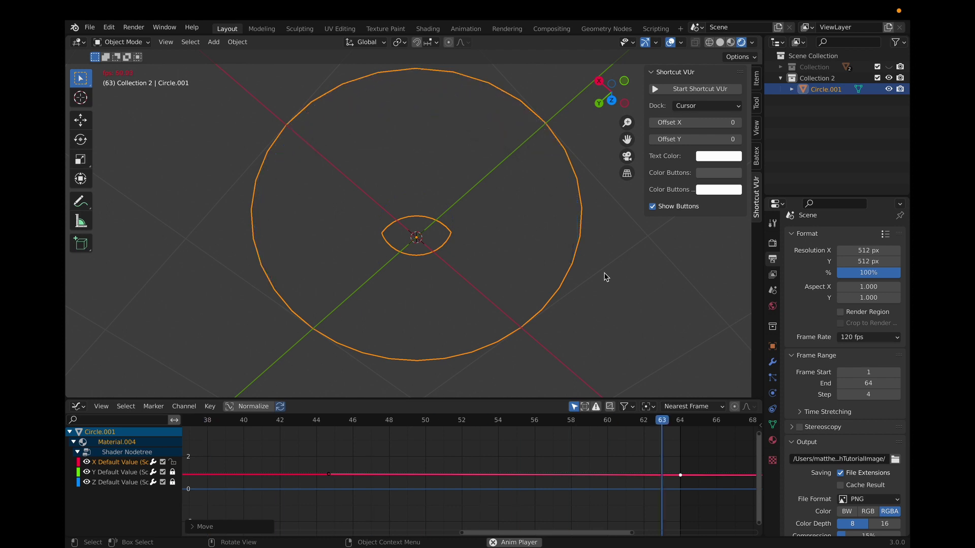
key(space)
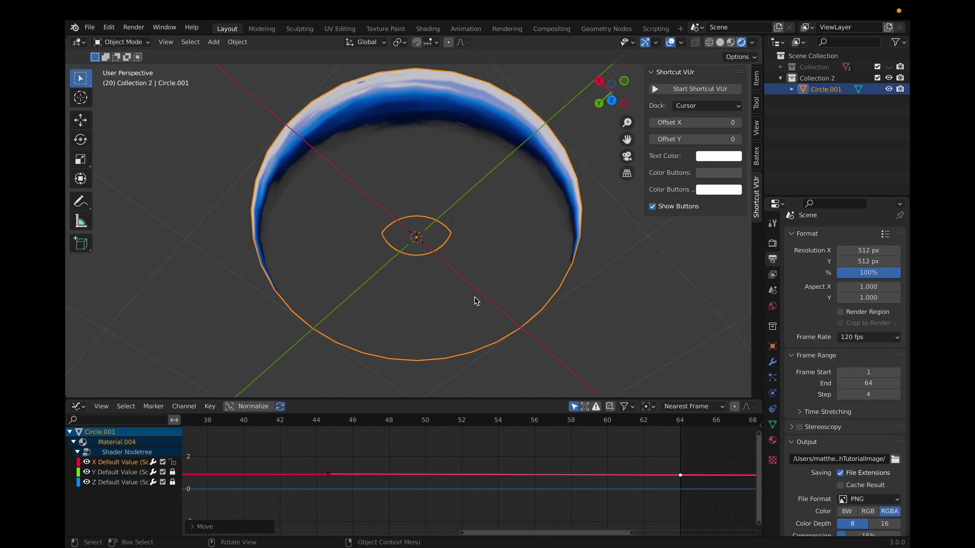
Inspect the SlashTexture Mapping node in the Shading workspace and view the slash there from overhead.
click(428, 29)
scroll(472, 436, up, 1)
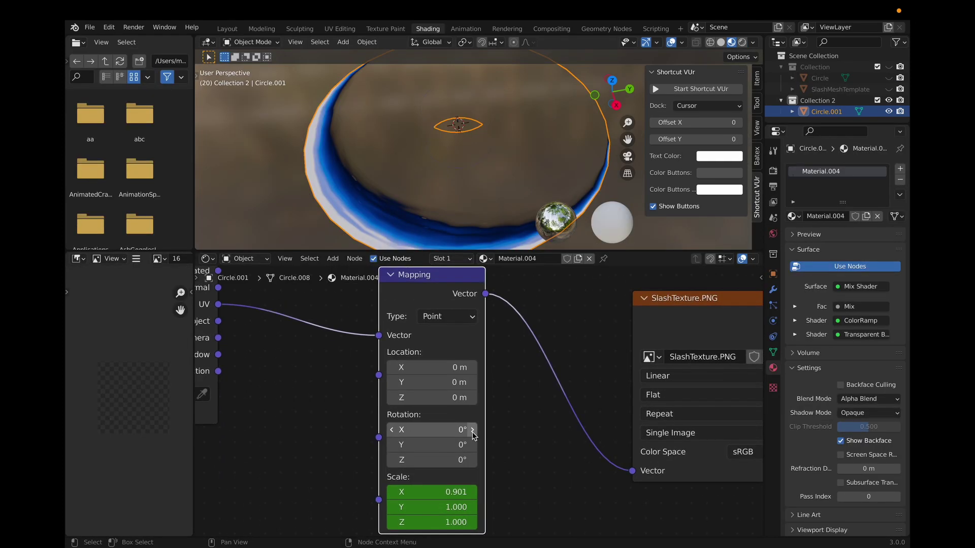
scroll(474, 196, right, 5)
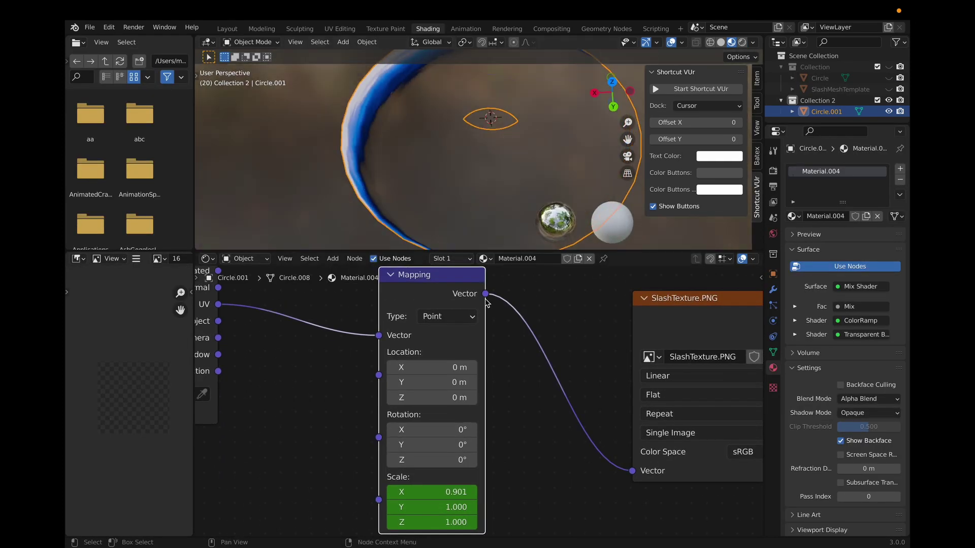
scroll(488, 332, up, 2)
scroll(452, 125, up, 3)
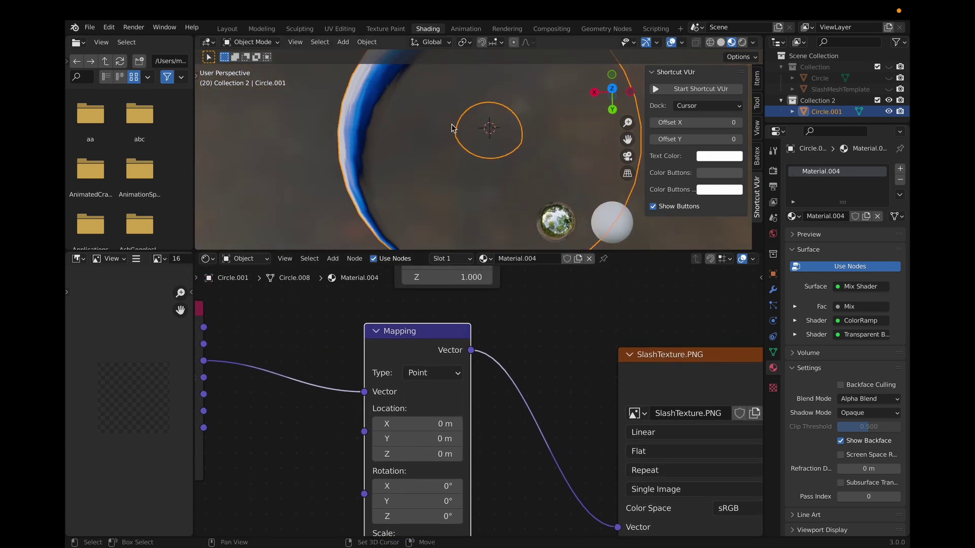
shift+scroll(452, 124, up, 5)
Turn the Graph Editor area in the Layout workspace back into a Timeline and go to frame 1.
click(227, 29)
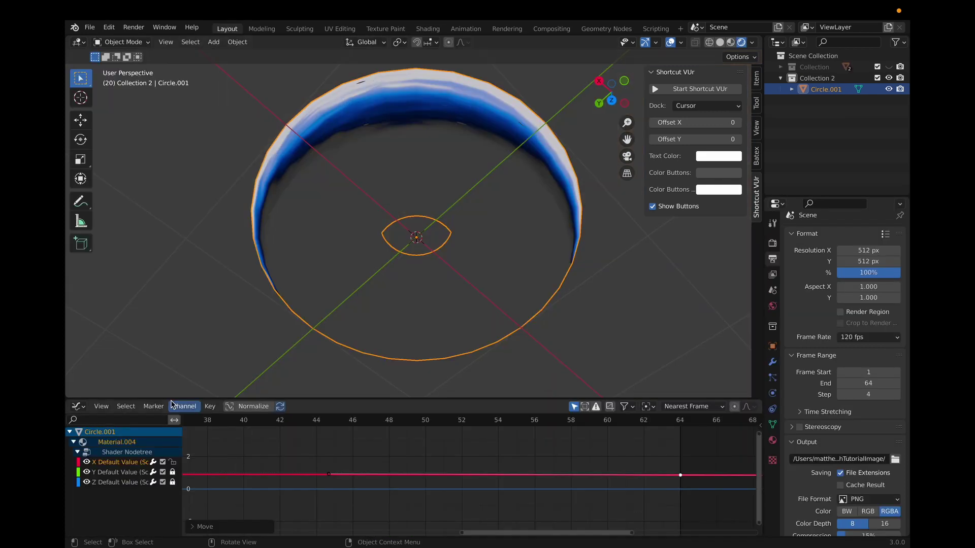
click(78, 407)
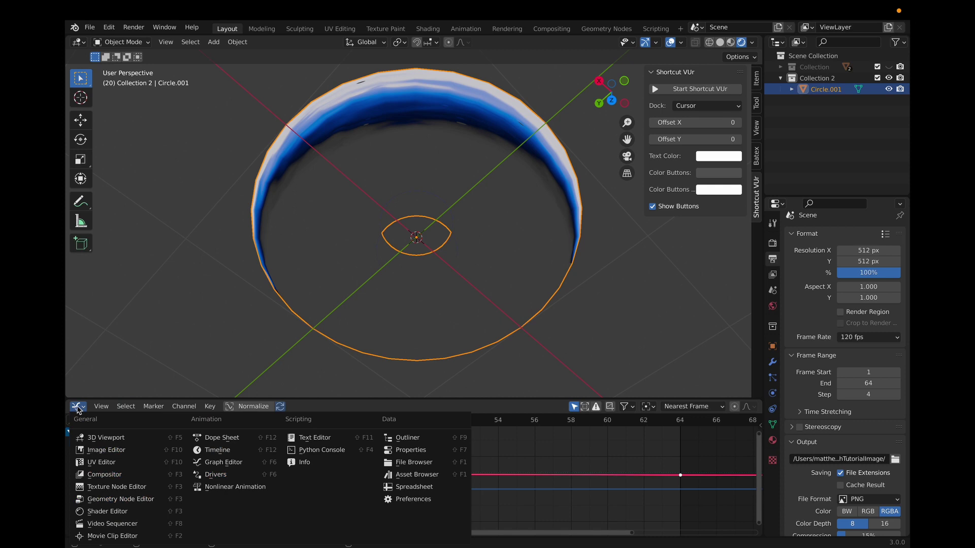
click(78, 408)
click(78, 408)
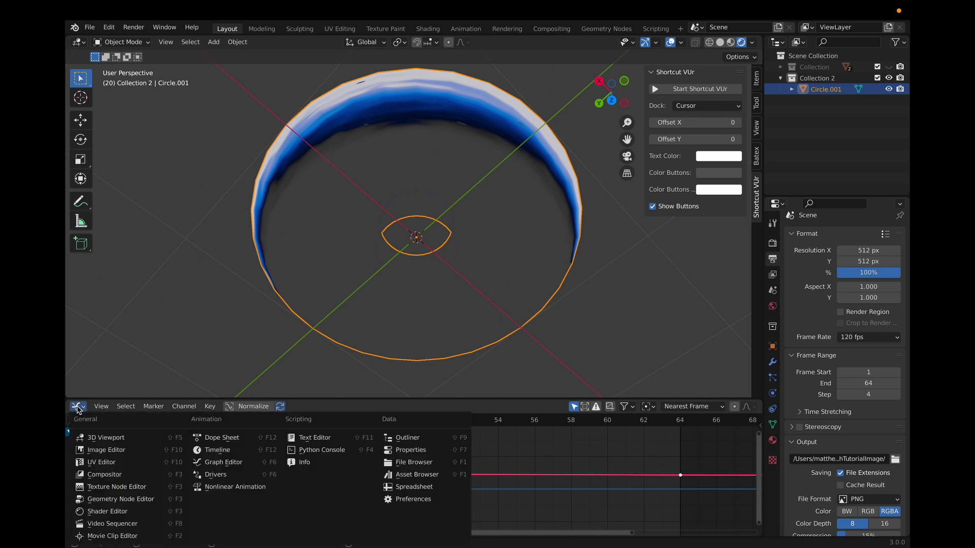
click(227, 452)
scroll(240, 447, left, 3)
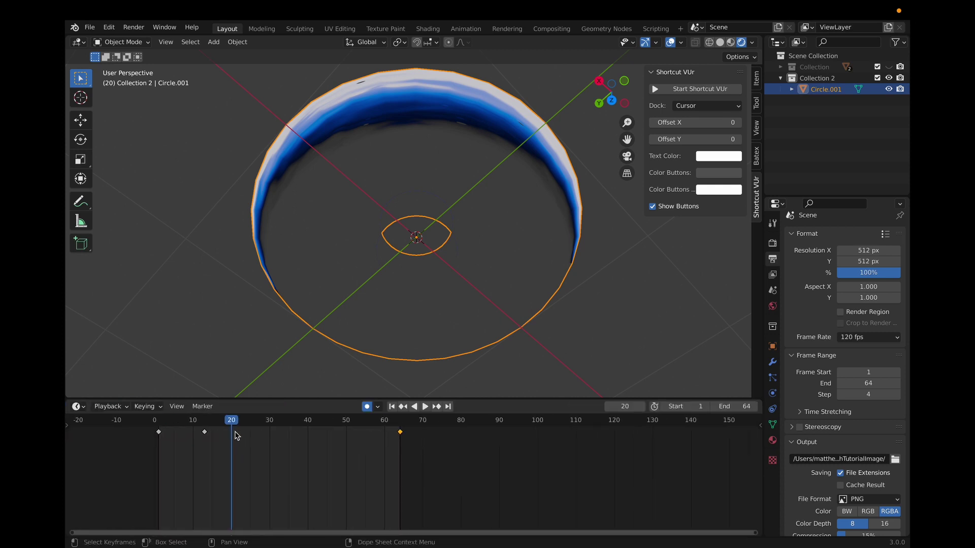
drag(233, 424, 159, 424)
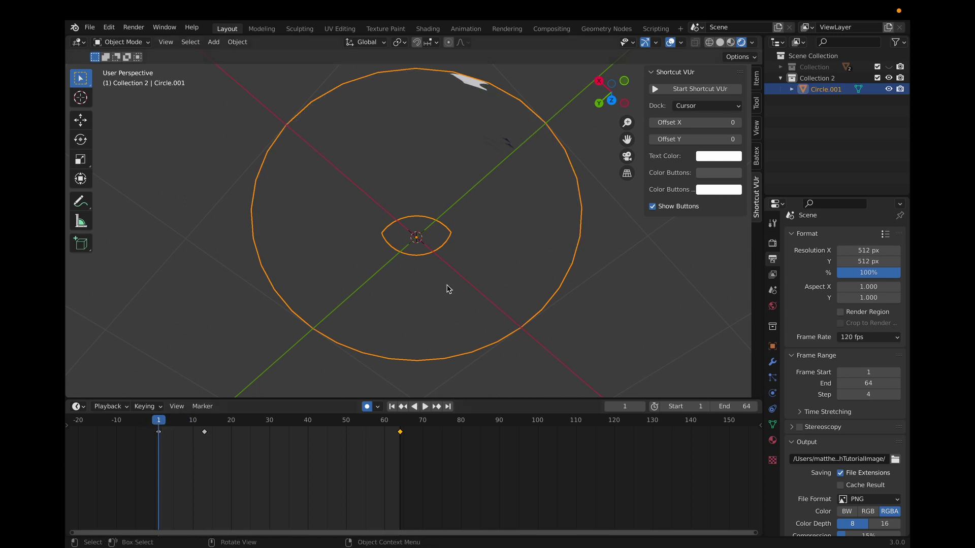
Insert a Location keyframe at frame 1 on the SlashTexture Mapping node with all axes at 0 m.
click(428, 29)
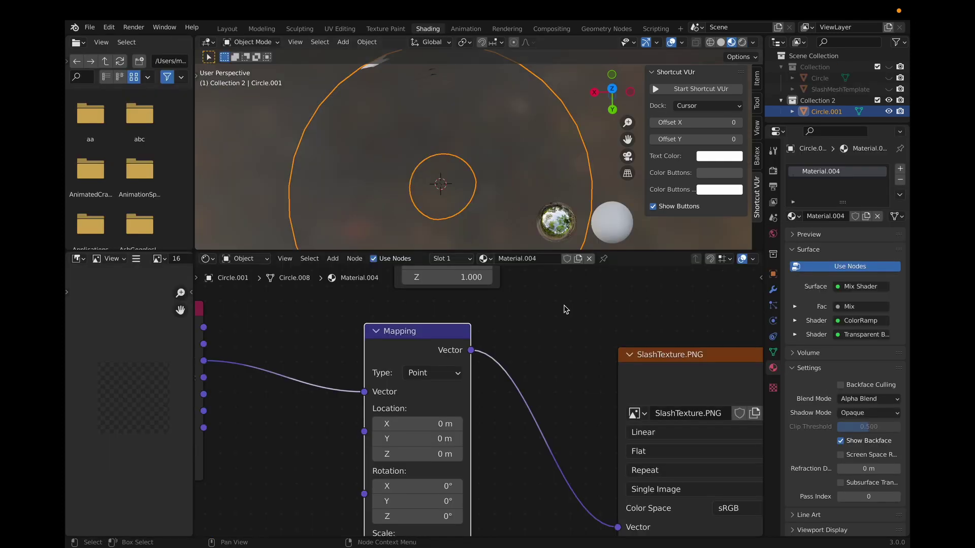
scroll(549, 401, up, 2)
scroll(550, 400, left, 2)
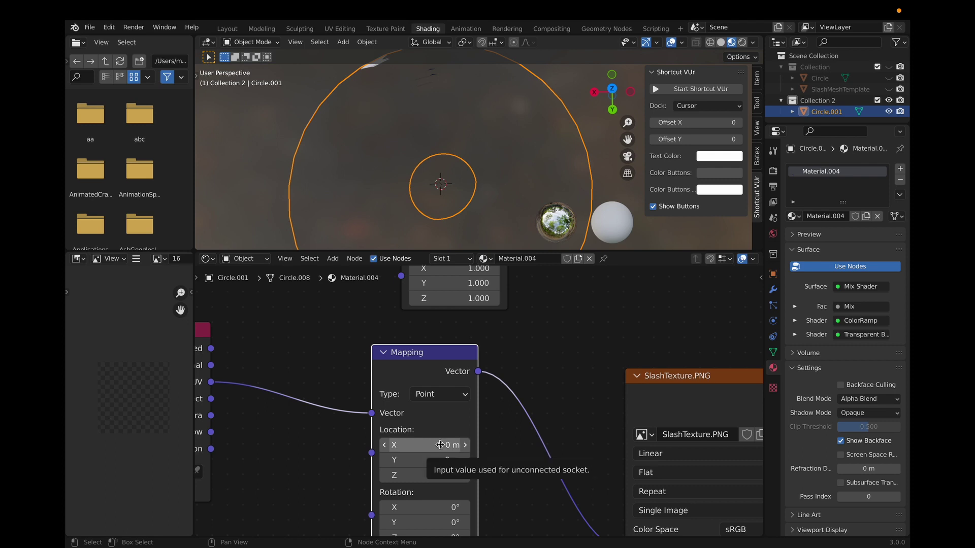
drag(440, 444, 441, 445)
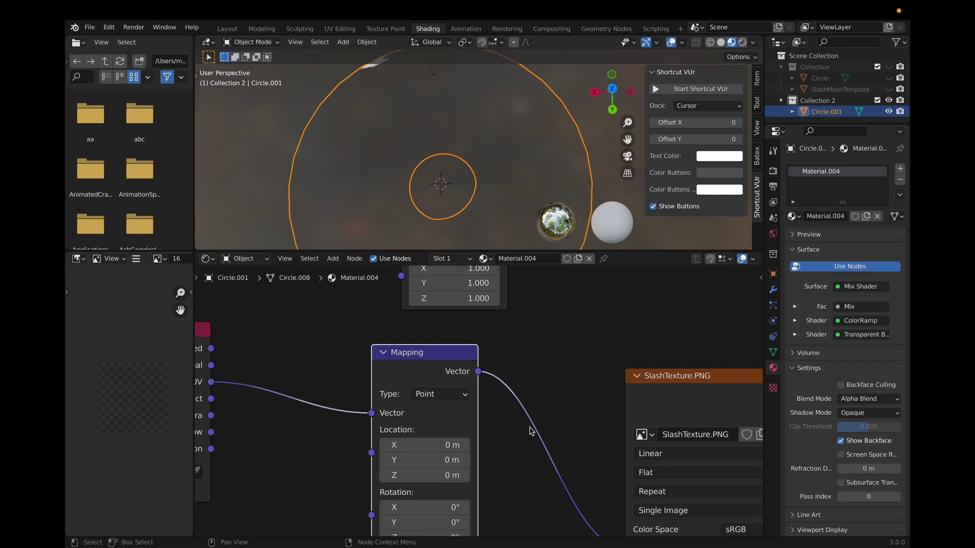
right_click(388, 445)
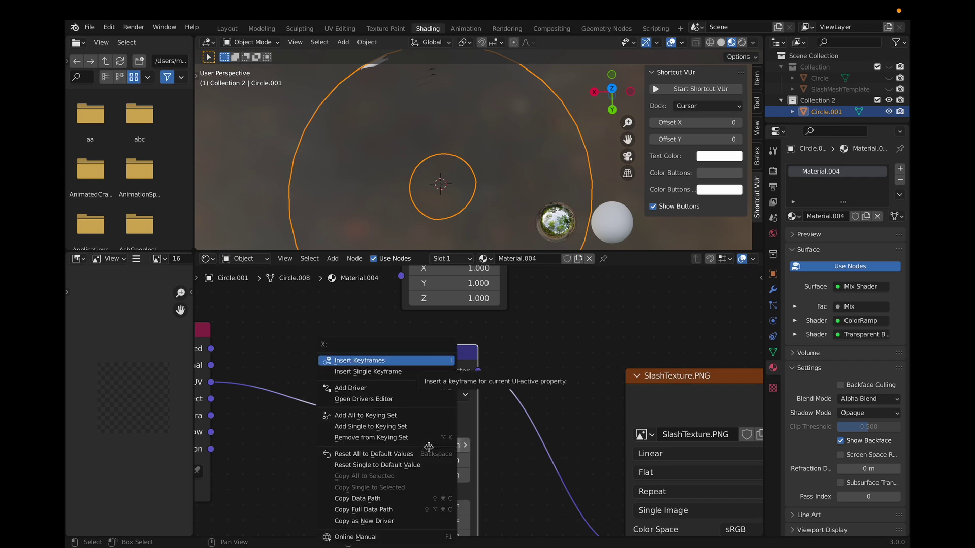
click(375, 361)
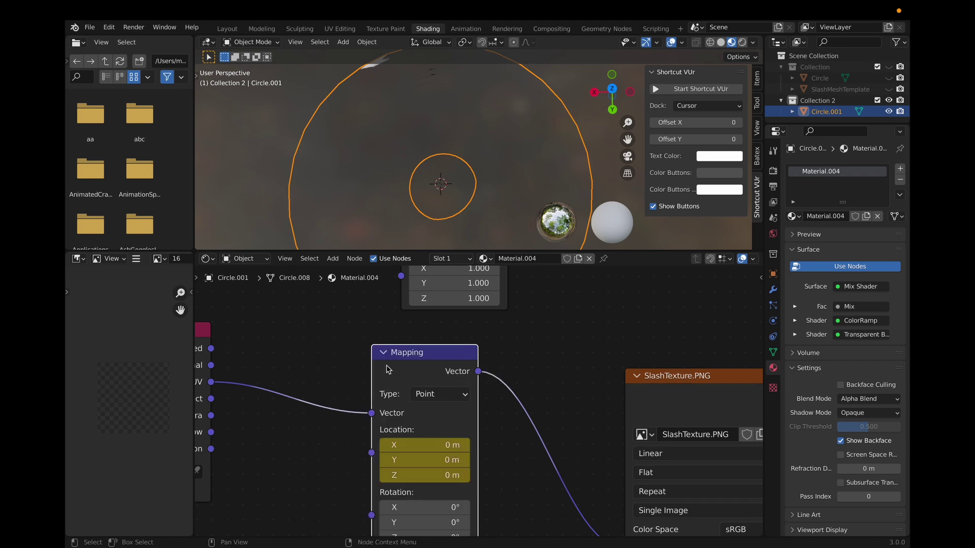
Try an X location of 0.1 m on the SlashTexture Mapping node at frame 64 and preview the animation.
click(235, 30)
drag(160, 423, 400, 433)
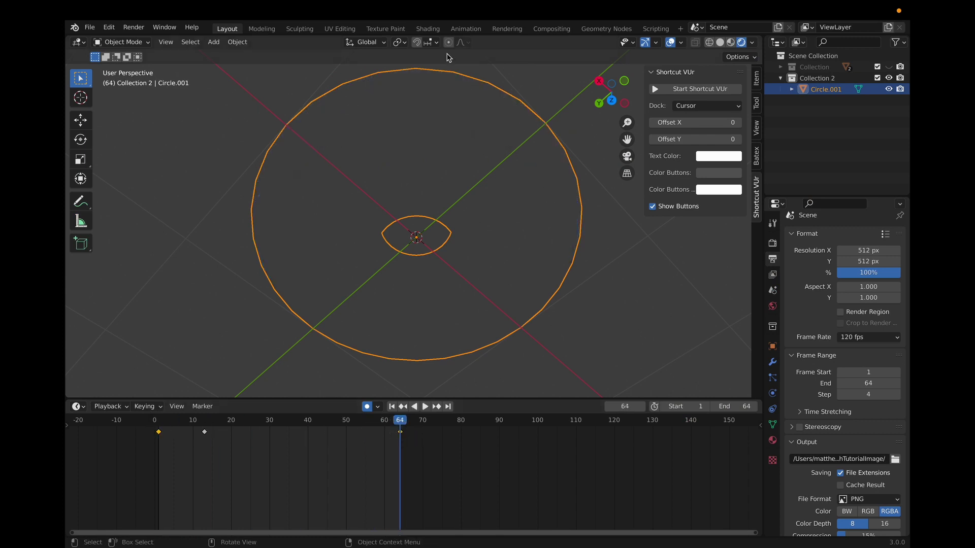
click(429, 29)
click(437, 450)
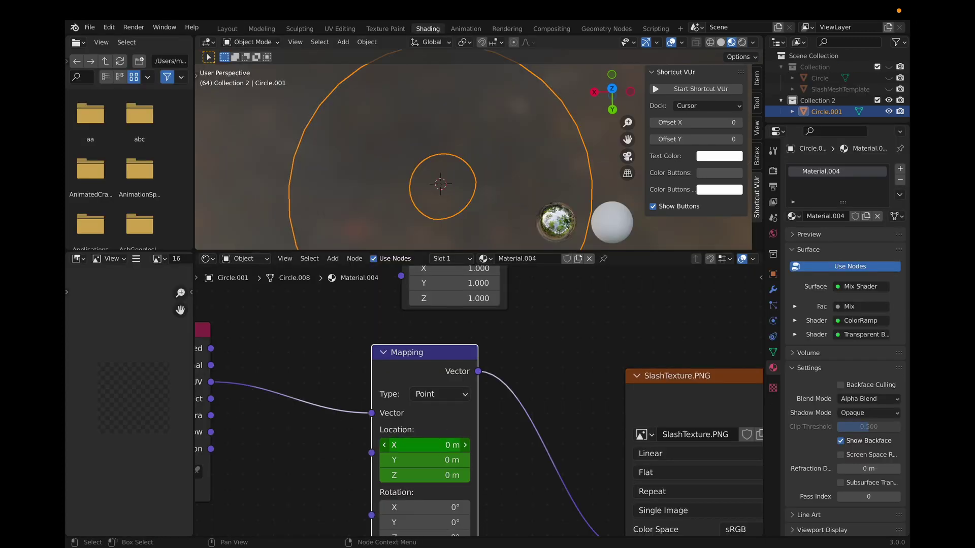
key(Return)
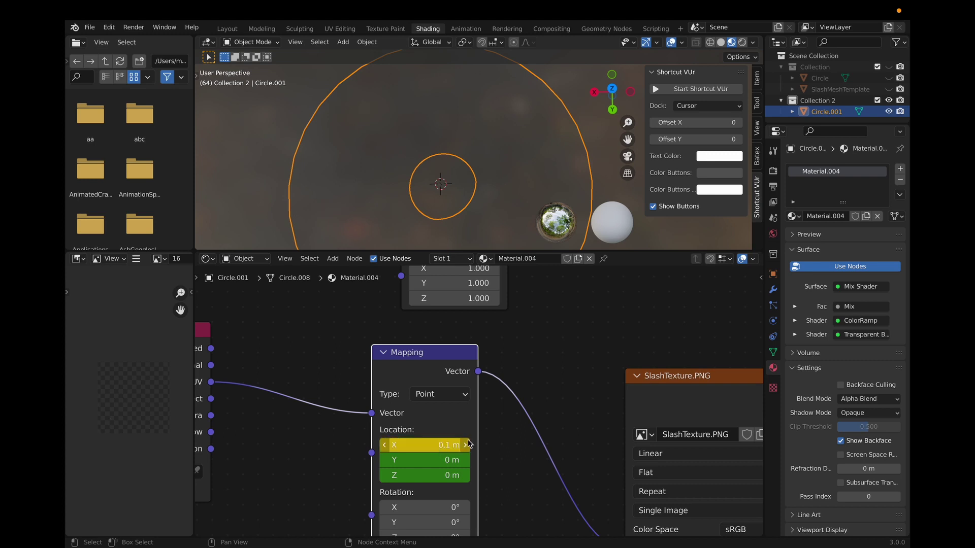
key(space)
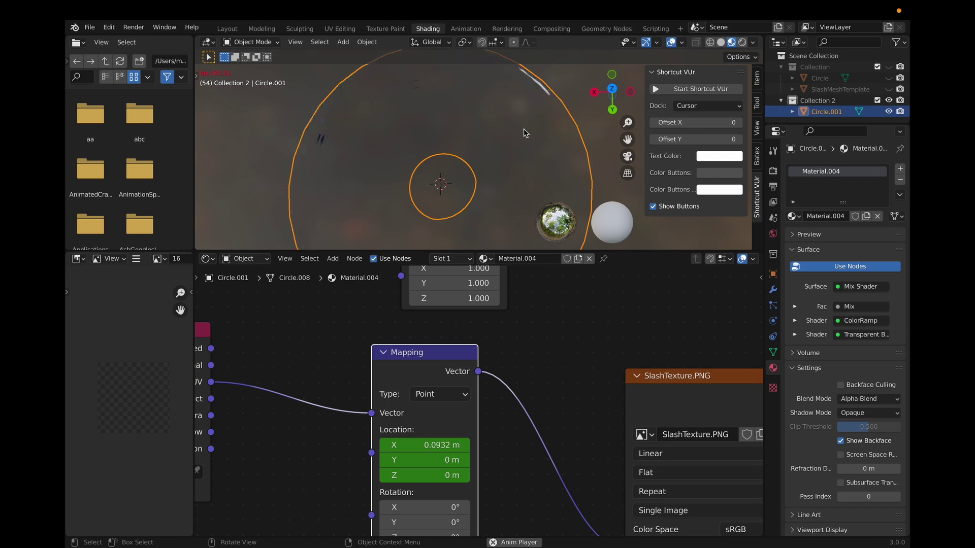
key(Escape)
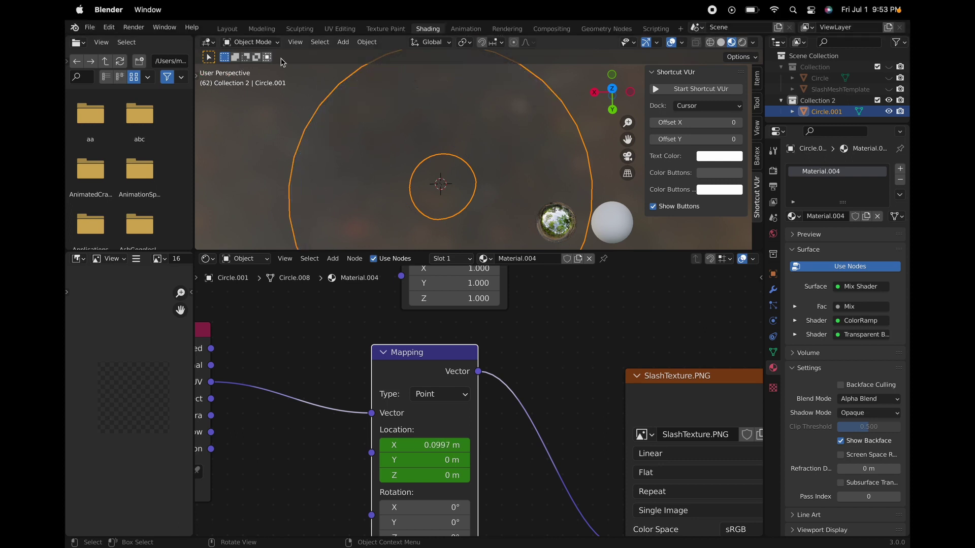
Set the SlashTexture Mapping X location to -0.1 m at frame 64 and replay the slash from another angle.
click(228, 29)
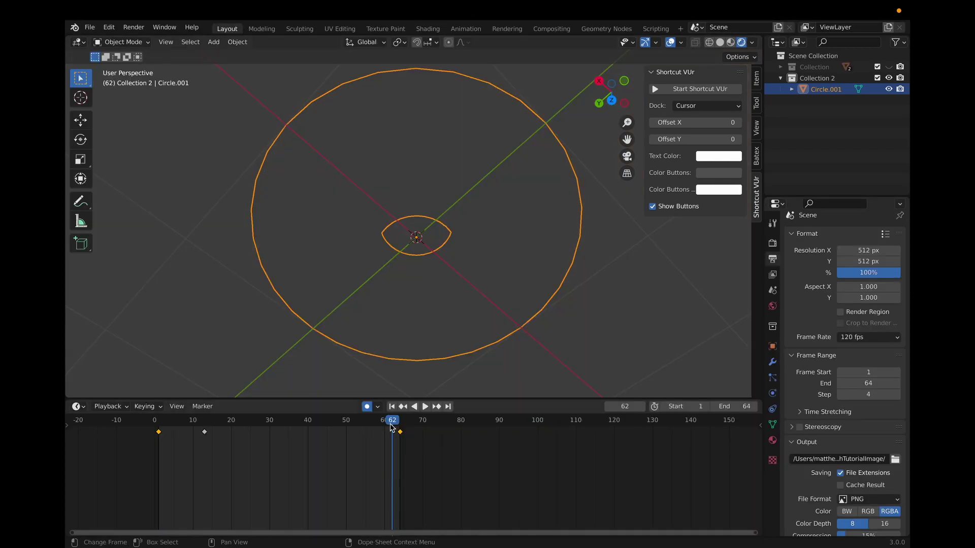
drag(393, 428, 400, 429)
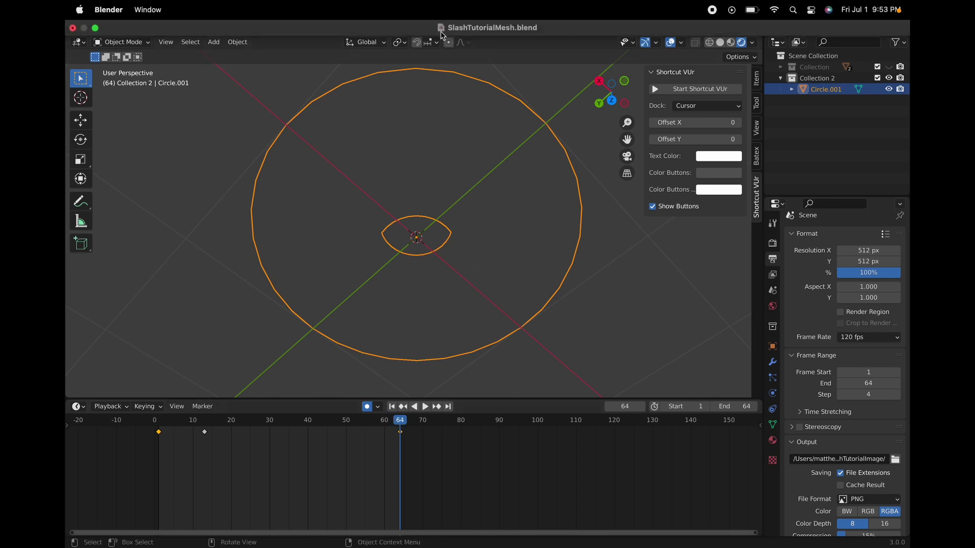
click(428, 29)
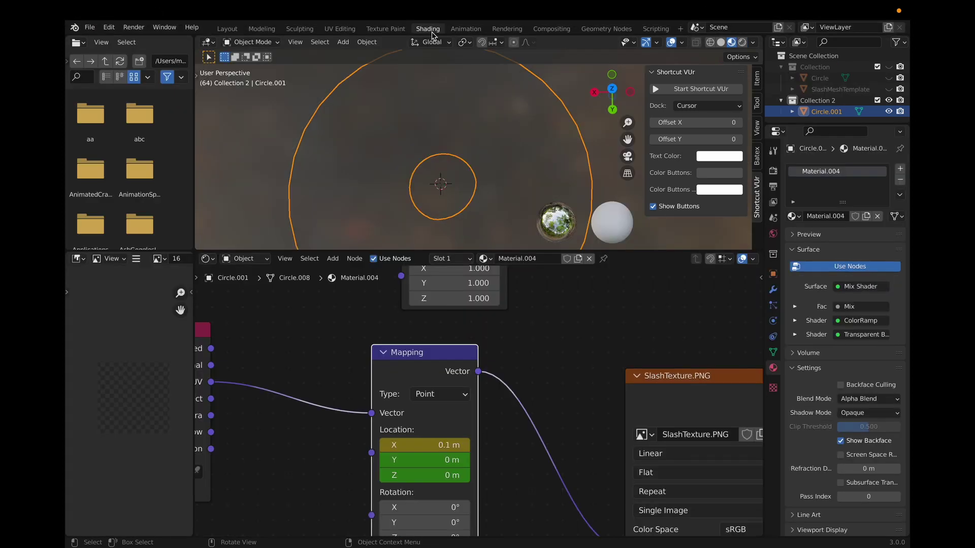
click(454, 451)
text(-0.1)
key(Return)
key(space)
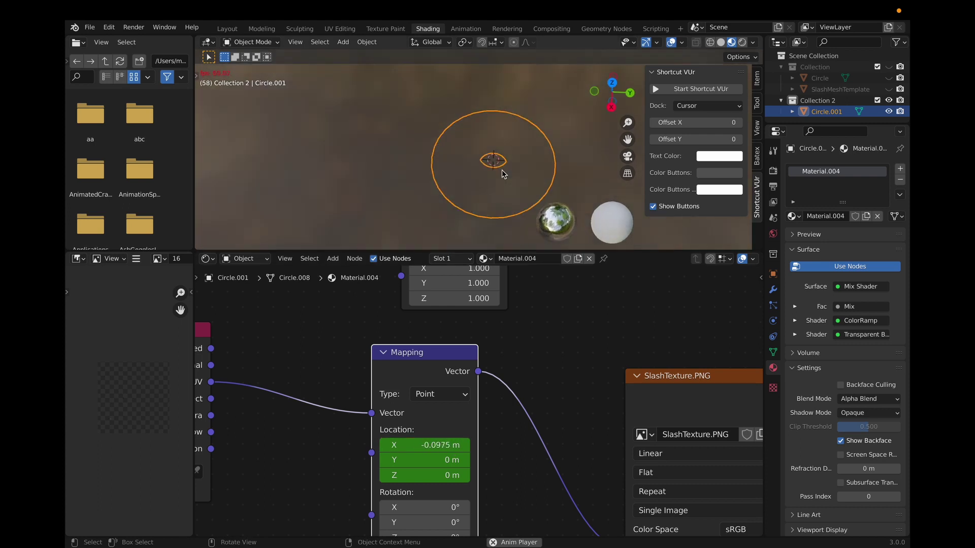
key(Escape)
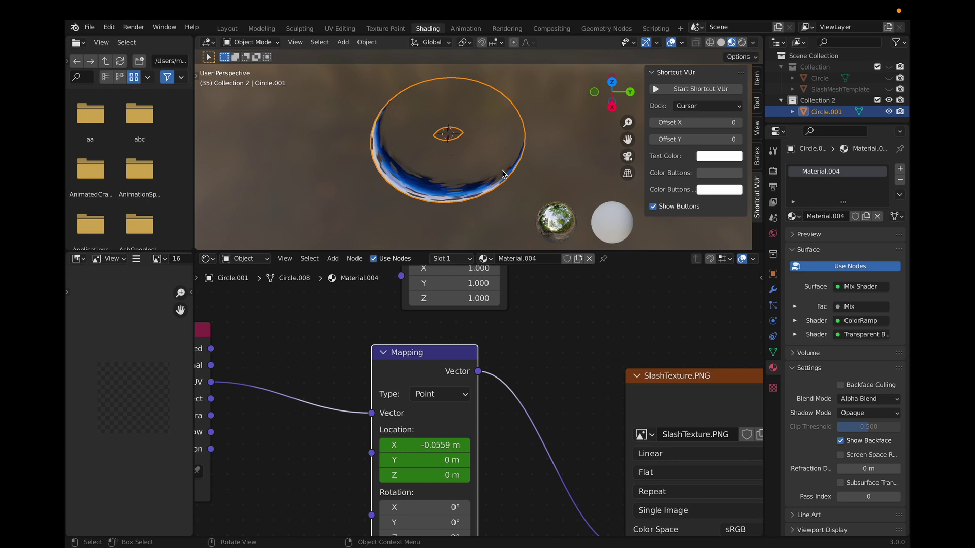
Try an X location of -0.5 m on the SlashTexture Mapping node at frame 13 and play the animation.
click(228, 29)
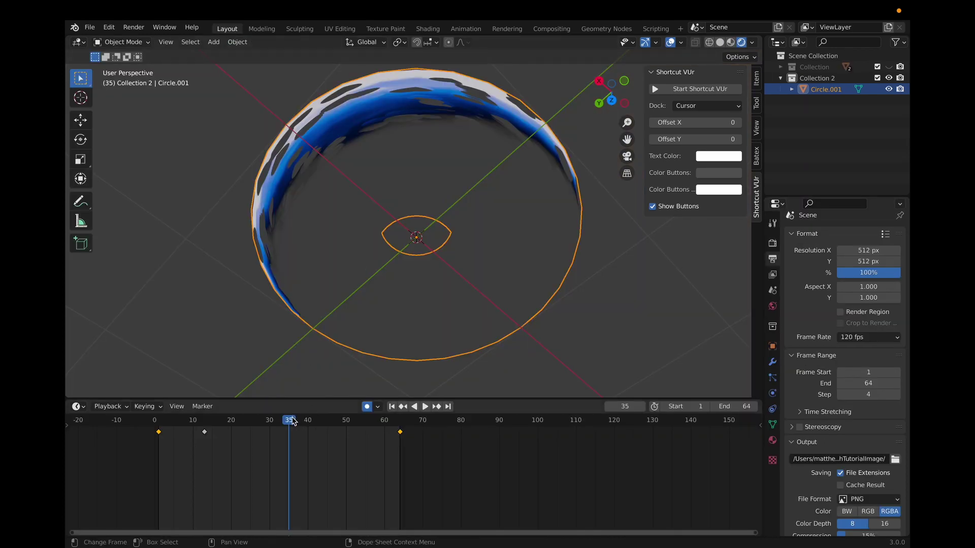
drag(295, 425, 205, 429)
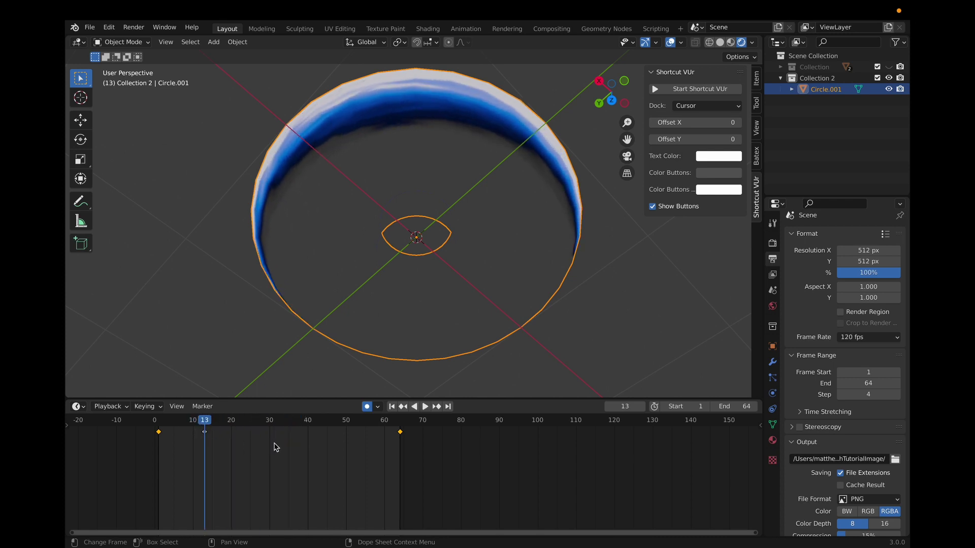
click(428, 29)
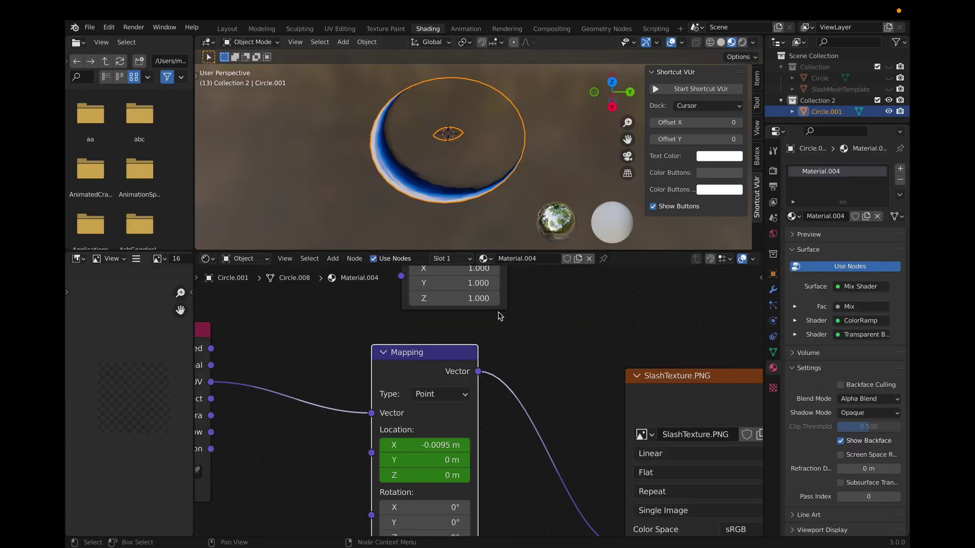
click(232, 30)
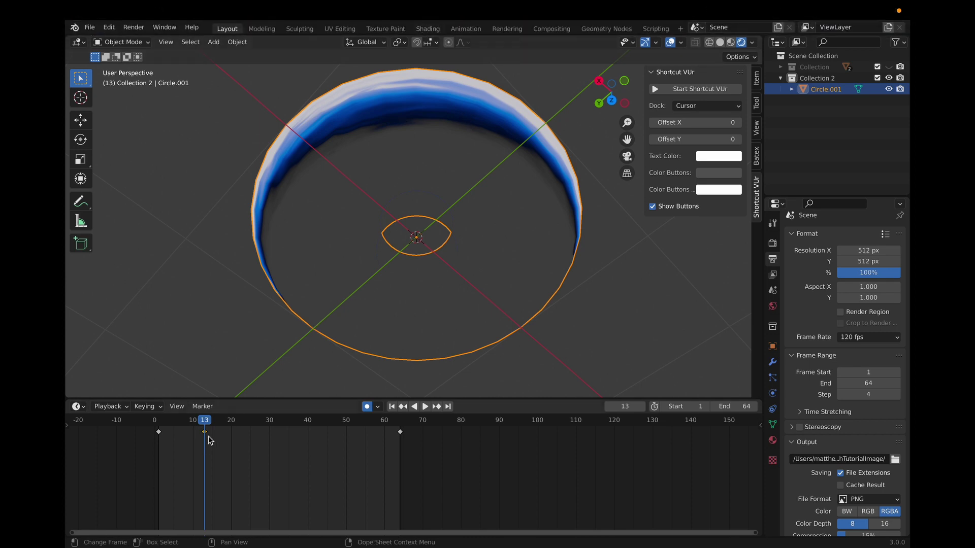
drag(205, 421, 206, 421)
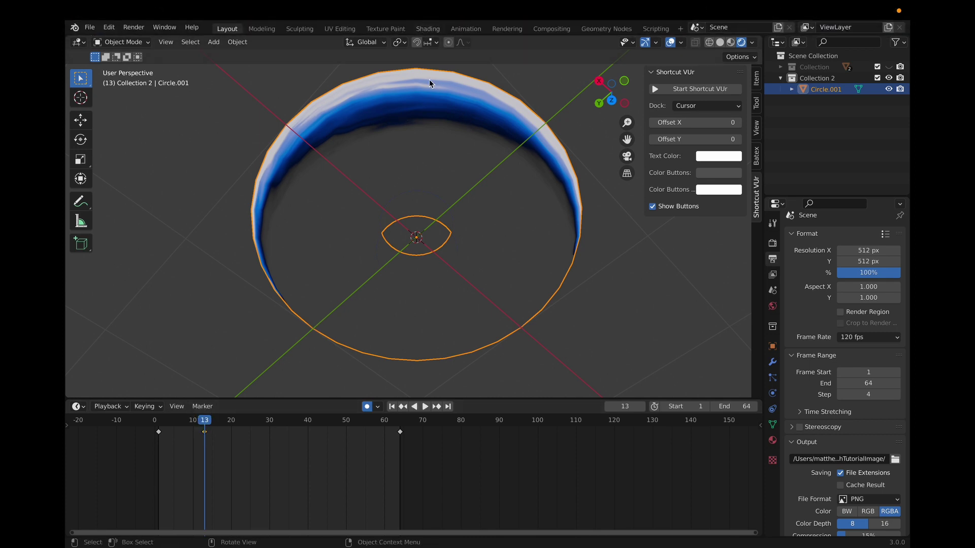
click(427, 29)
scroll(515, 378, up, 2)
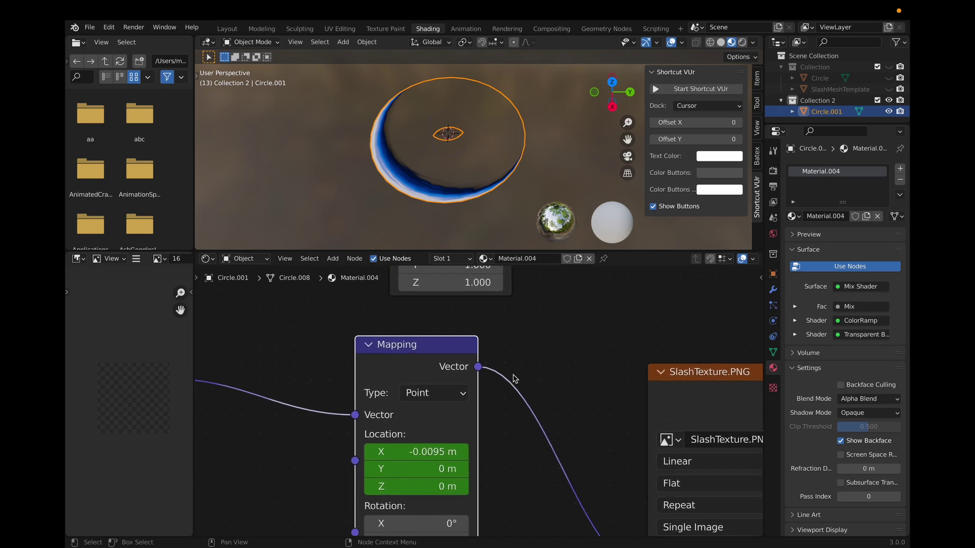
scroll(515, 379, down, 2)
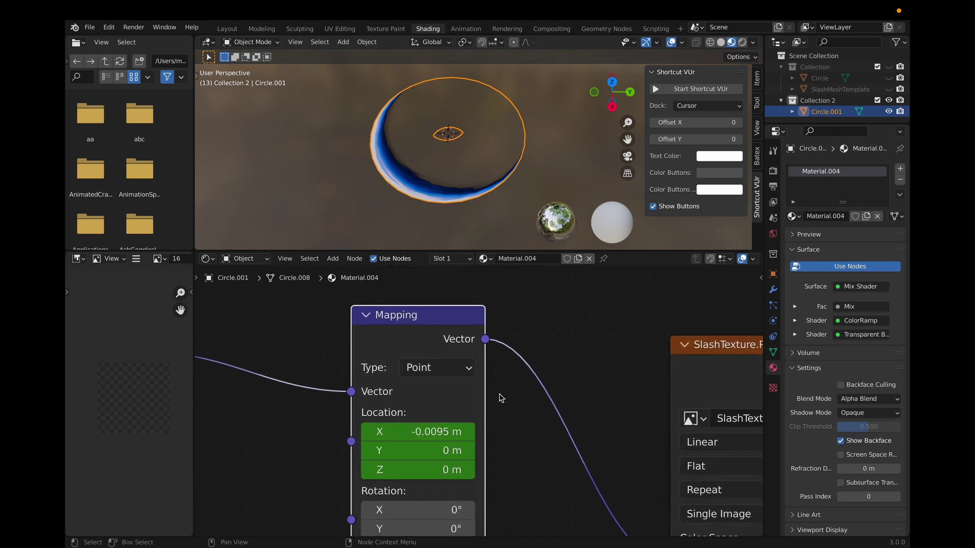
click(452, 438)
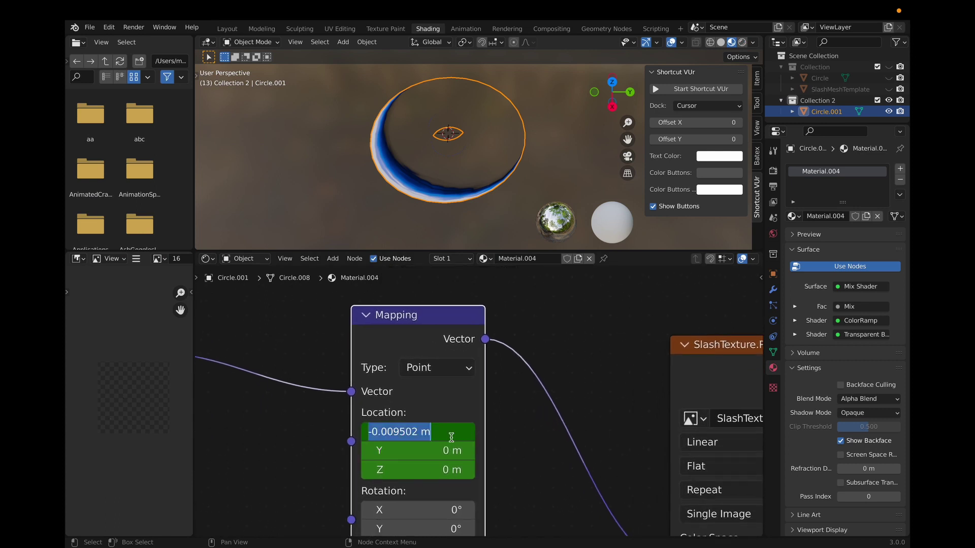
text(-0.)
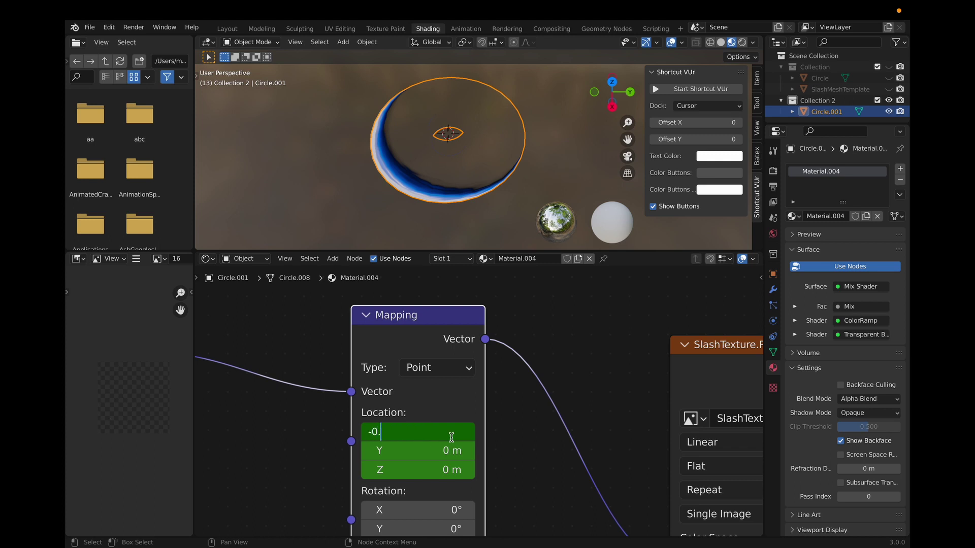
text(5)
key(Return)
key(space)
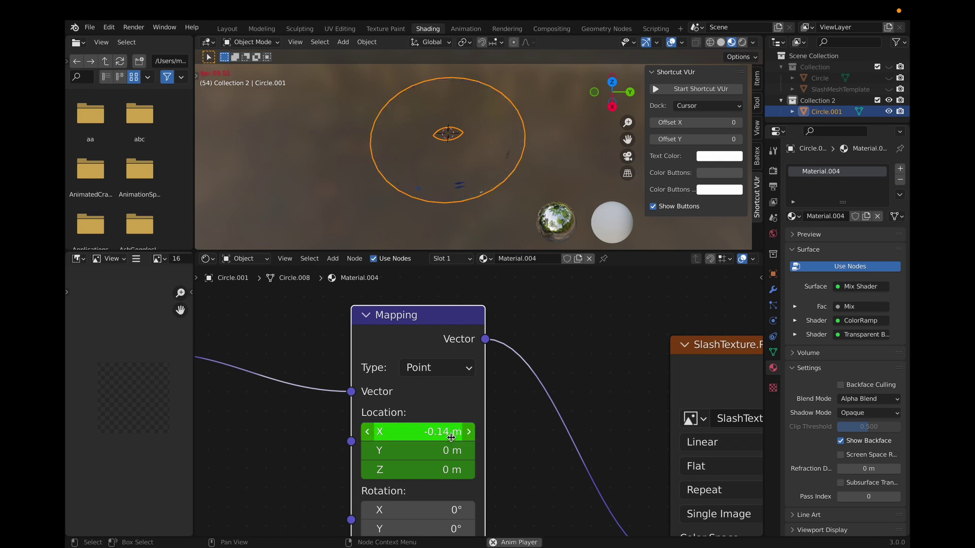
key(space)
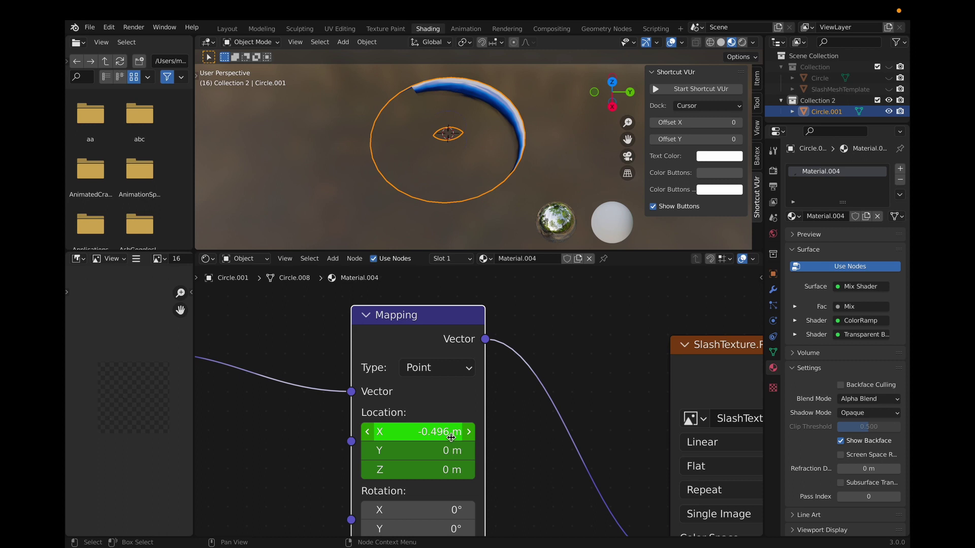
Try an X location of -0.03 m on the SlashTexture Mapping node at frame 13 and replay the animation.
click(227, 28)
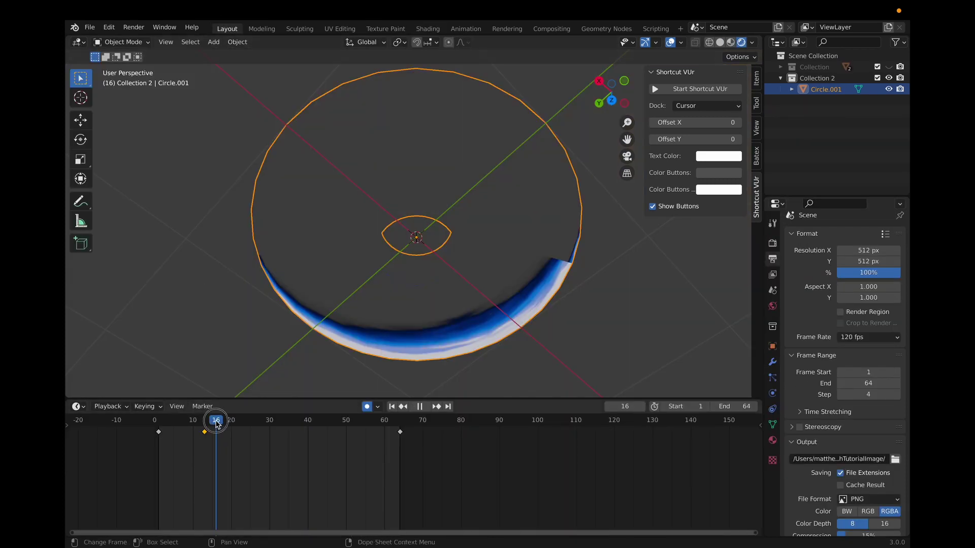
drag(216, 424, 205, 423)
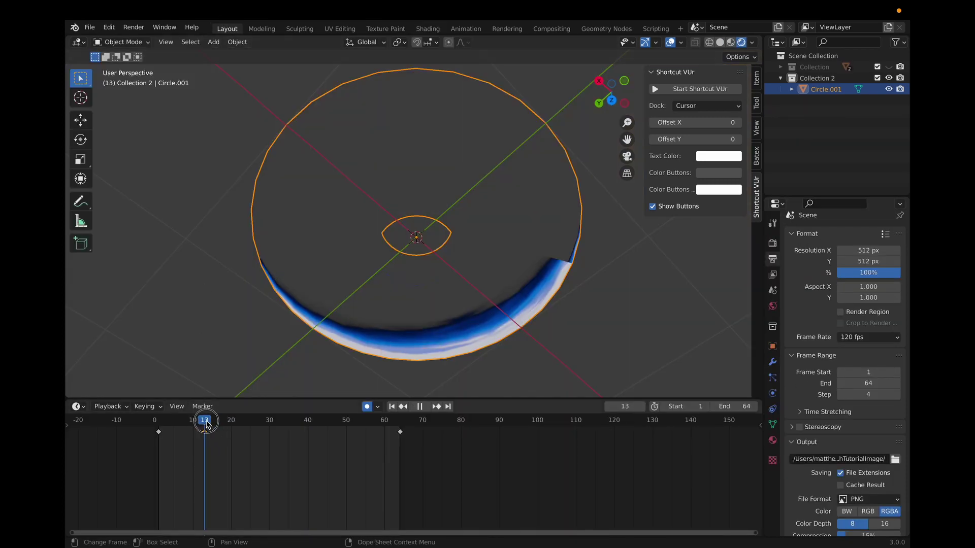
click(428, 29)
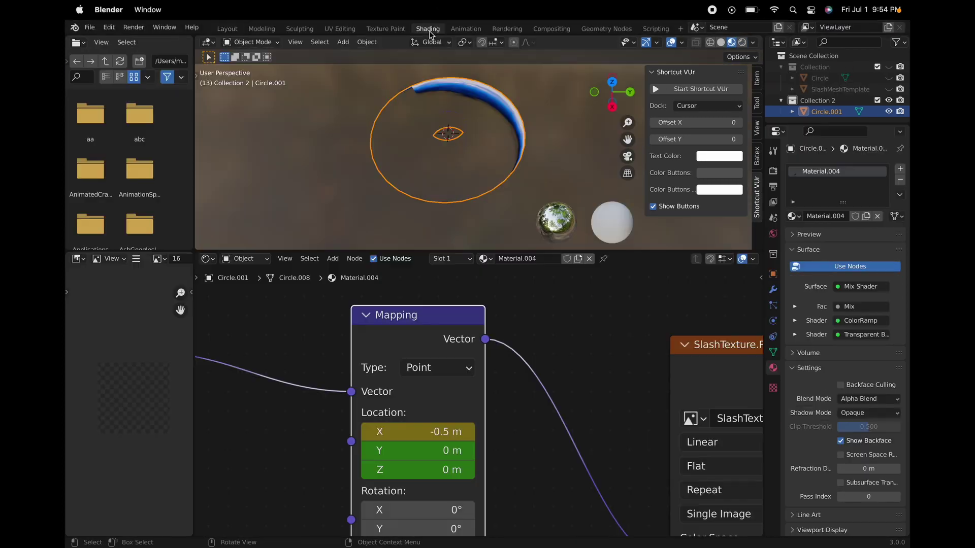
click(449, 437)
text(-0.0)
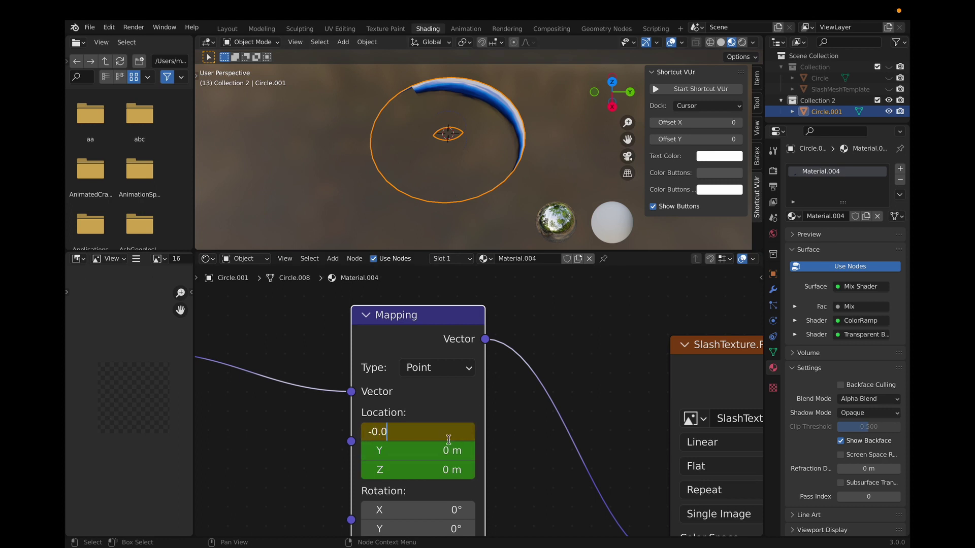
text(3)
key(Return)
key(space)
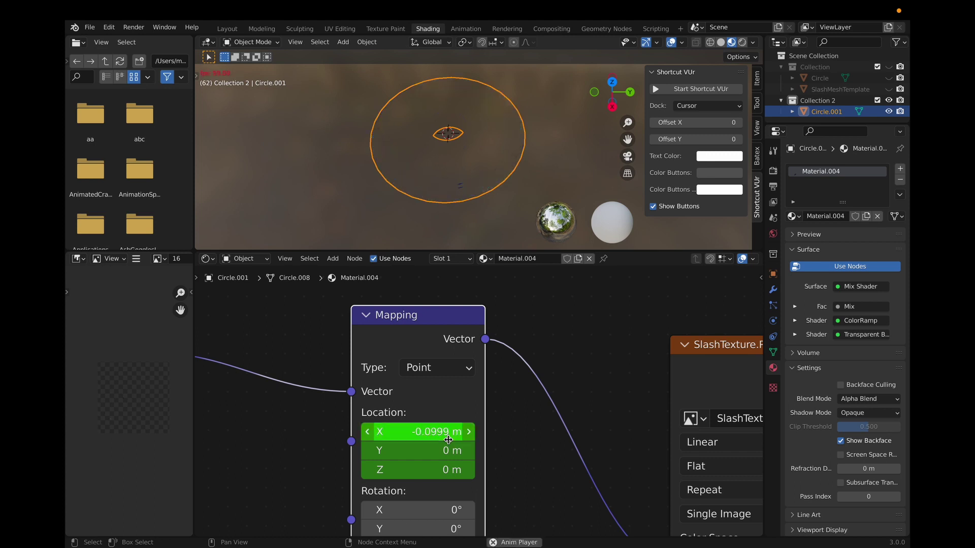
key(space)
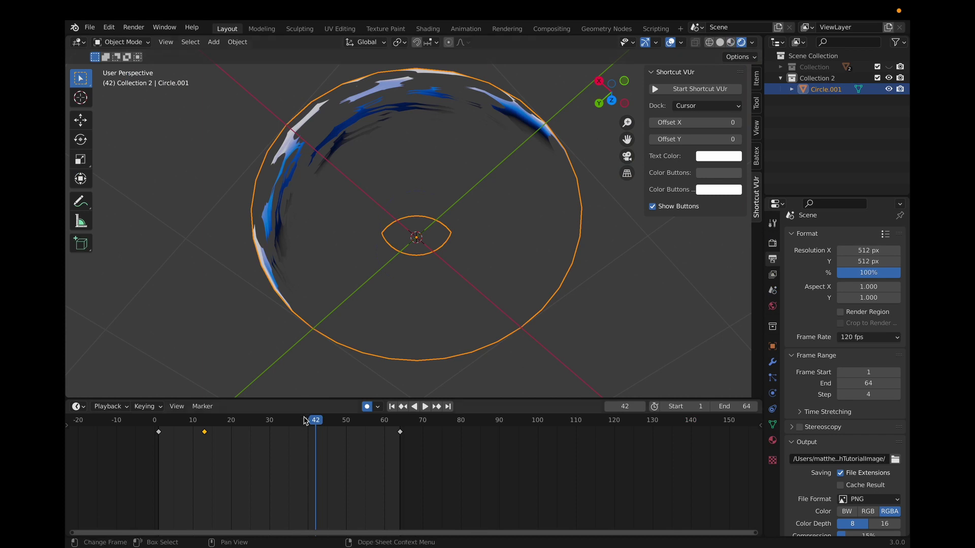
Set the SlashTexture Mapping node's X location to -0.07 m at frame 13 and preview the slash from other angles.
key(space)
click(204, 421)
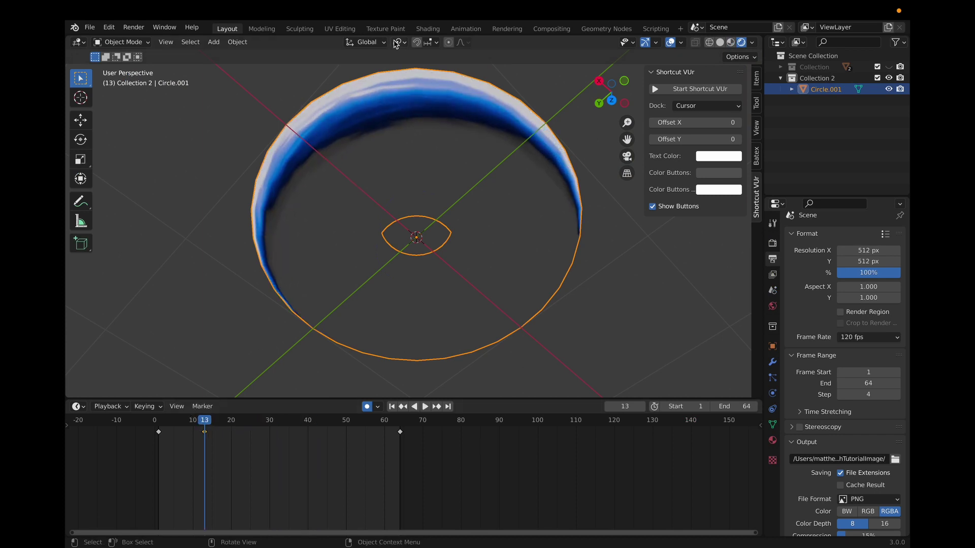
click(427, 29)
click(445, 438)
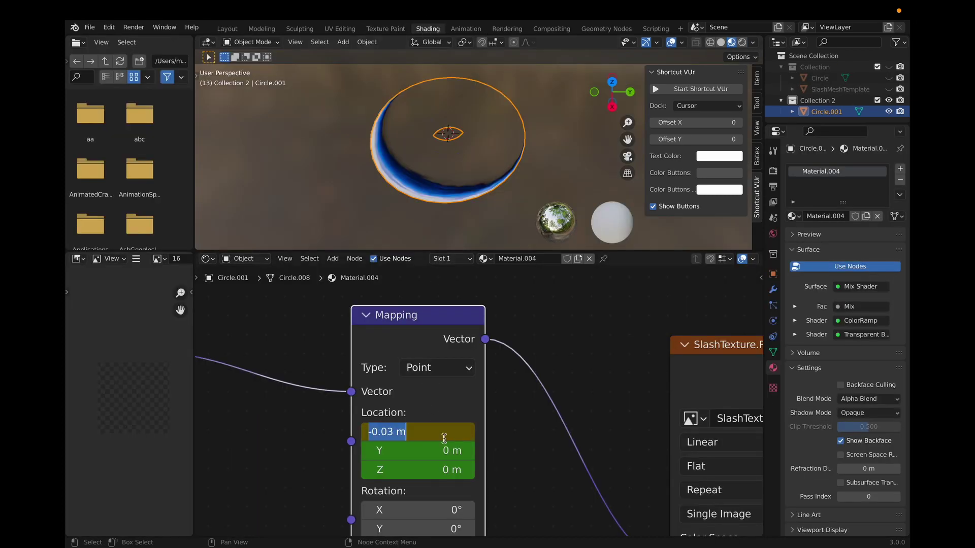
text(-0.07)
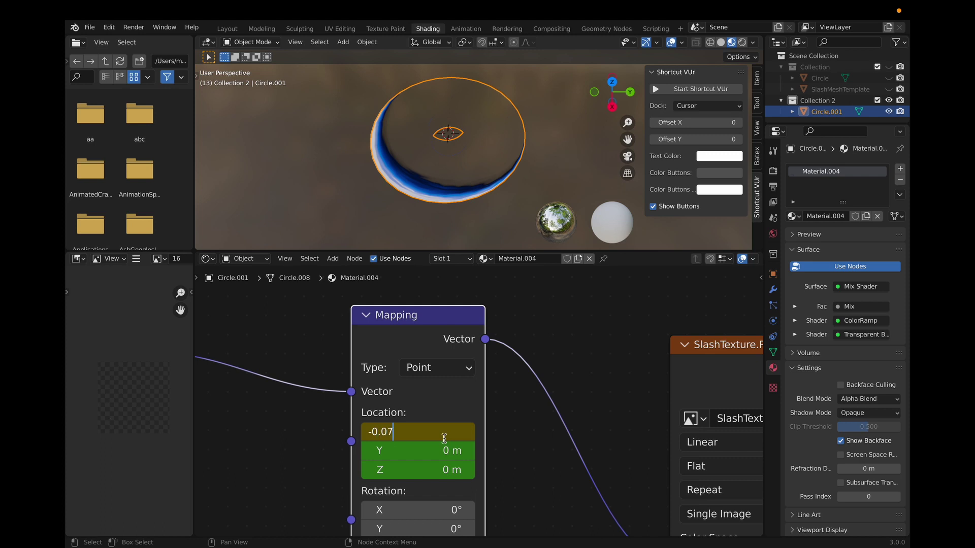
key(BackSpace)
text(984)
key(Return)
key(space)
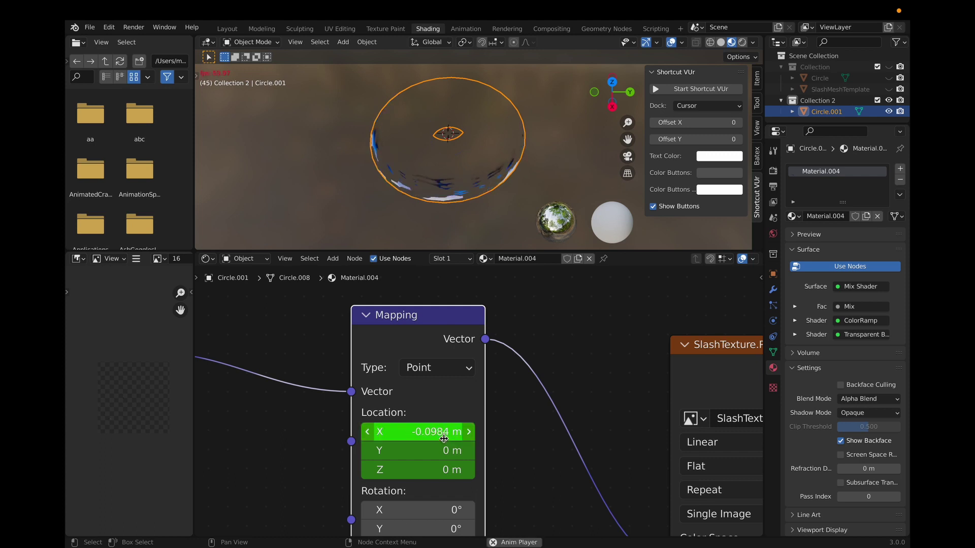
middle_drag(444, 222, 407, 246)
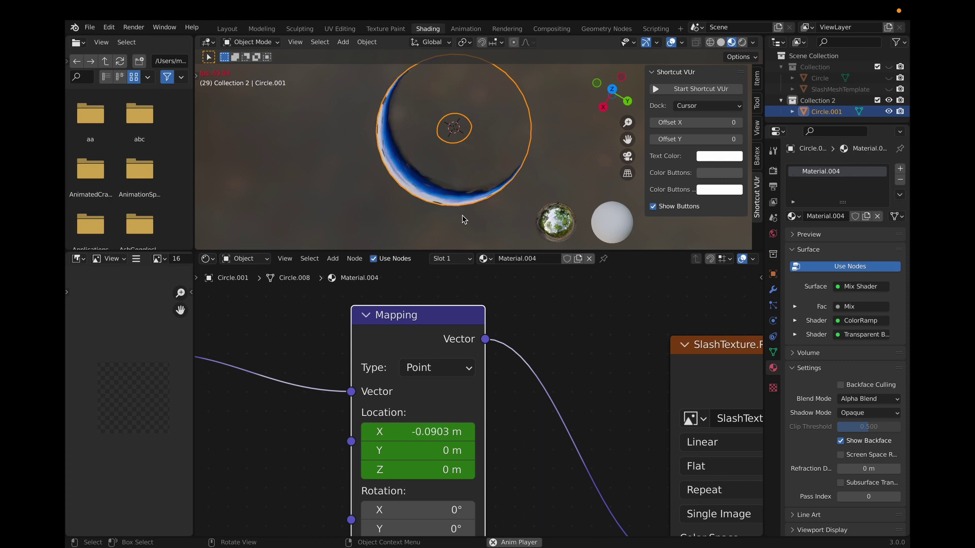
scroll(513, 348, down, 1)
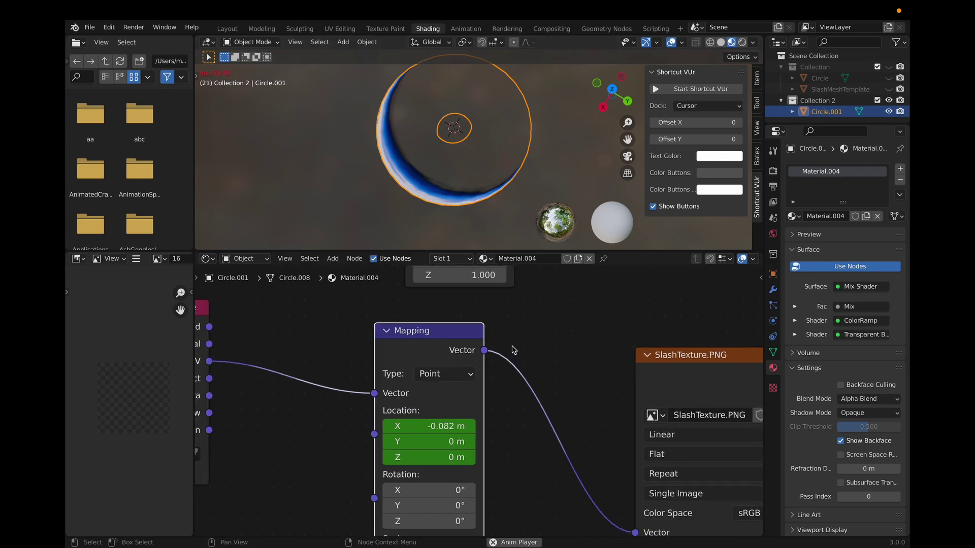
scroll(513, 350, down, 1)
scroll(512, 350, up, 5)
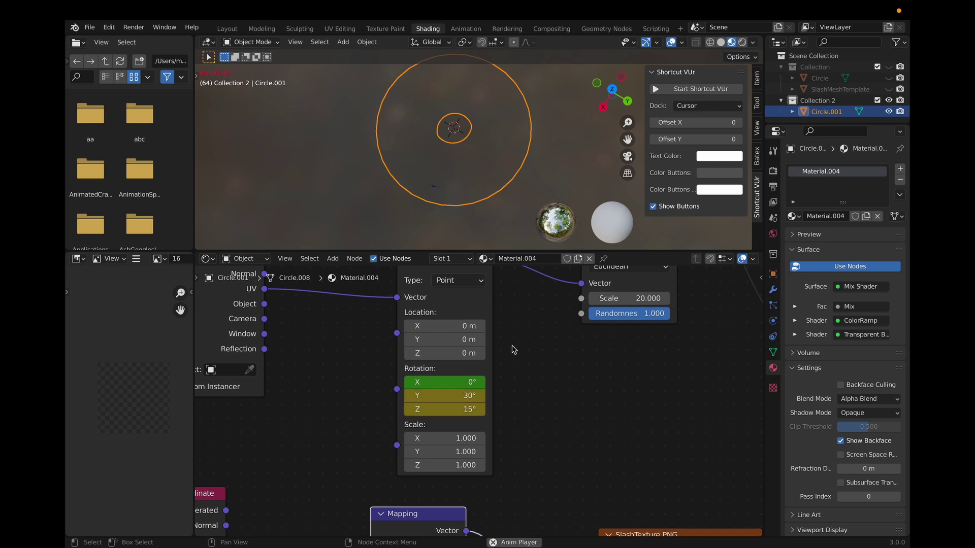
key(space)
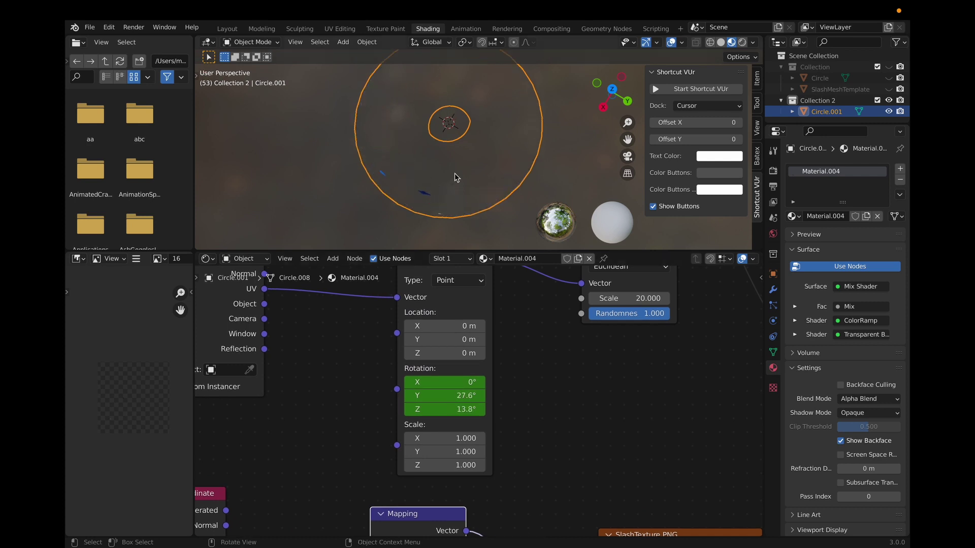
key(space)
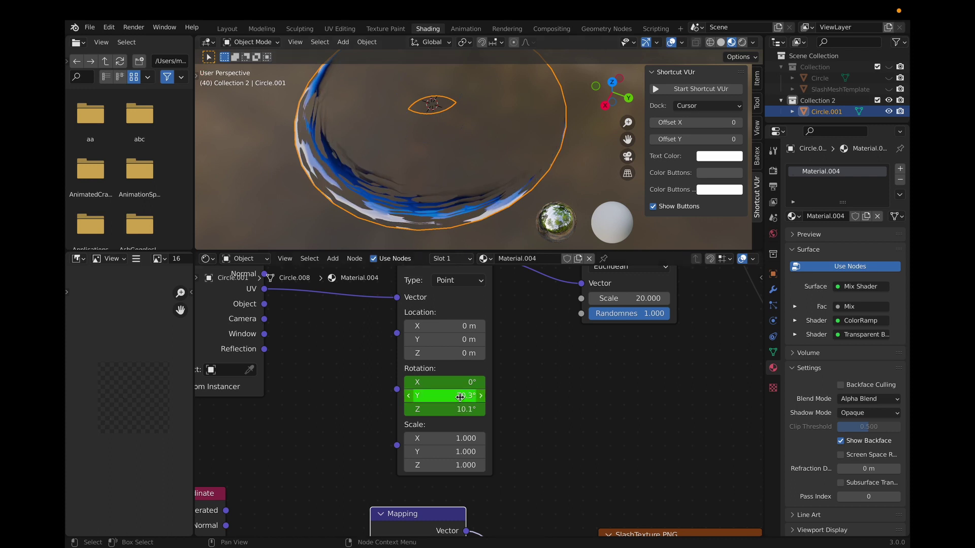
Set the Y and Z rotation of the Voronoi texture's Mapping node to 5° at frame 64.
mouse_move(232, 28)
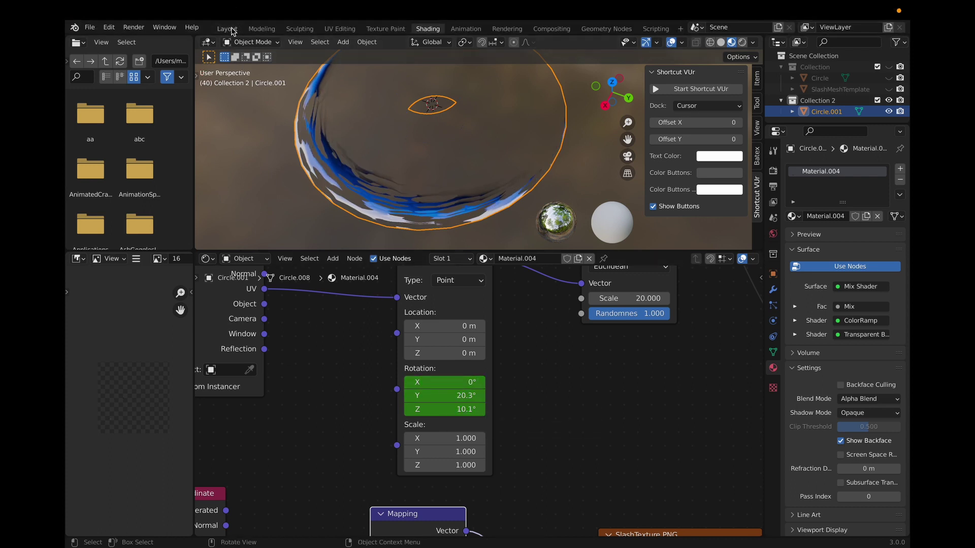
click(227, 29)
key(space)
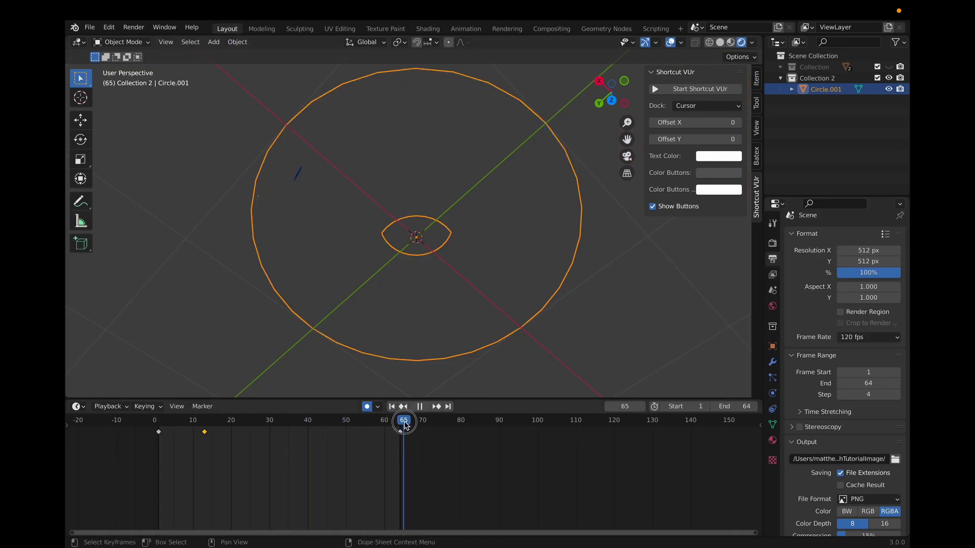
drag(405, 424, 398, 424)
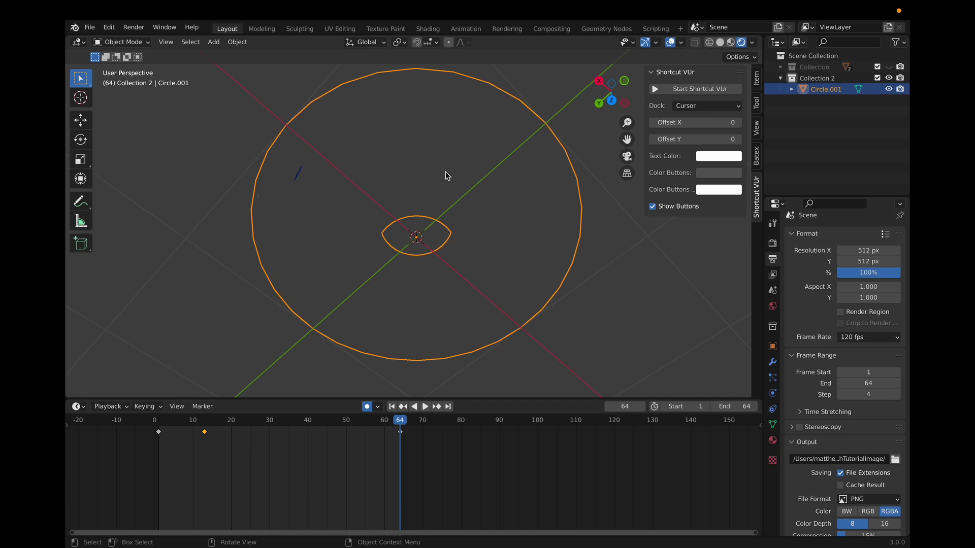
click(429, 29)
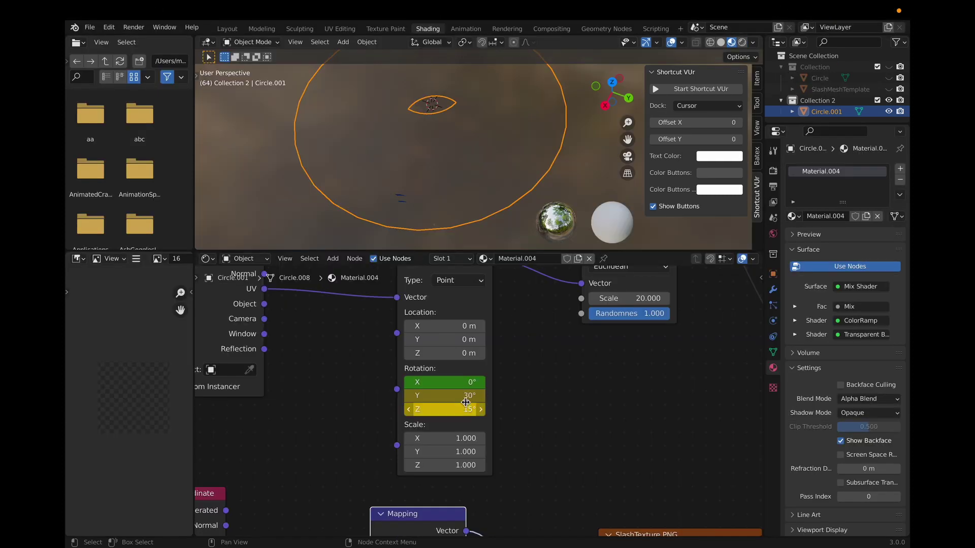
text(5)
key(Return)
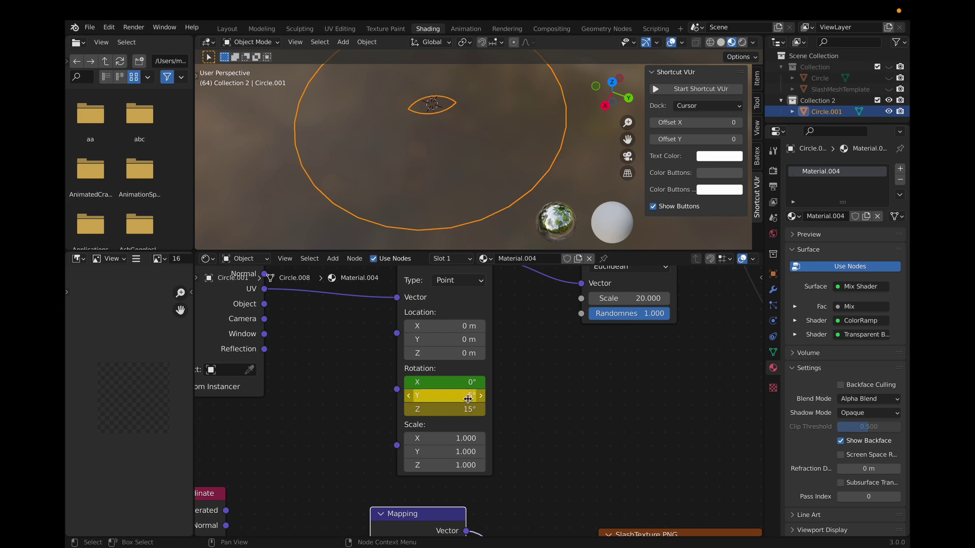
click(463, 405)
text(5)
key(Return)
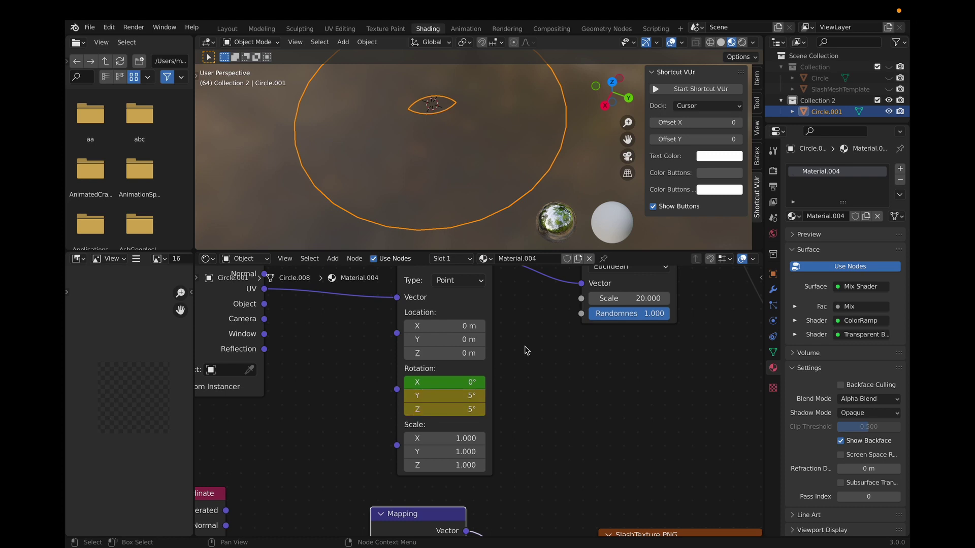
Play the slash animation in the material preview and in the Layout workspace to review the dissolve from different angles.
key(space)
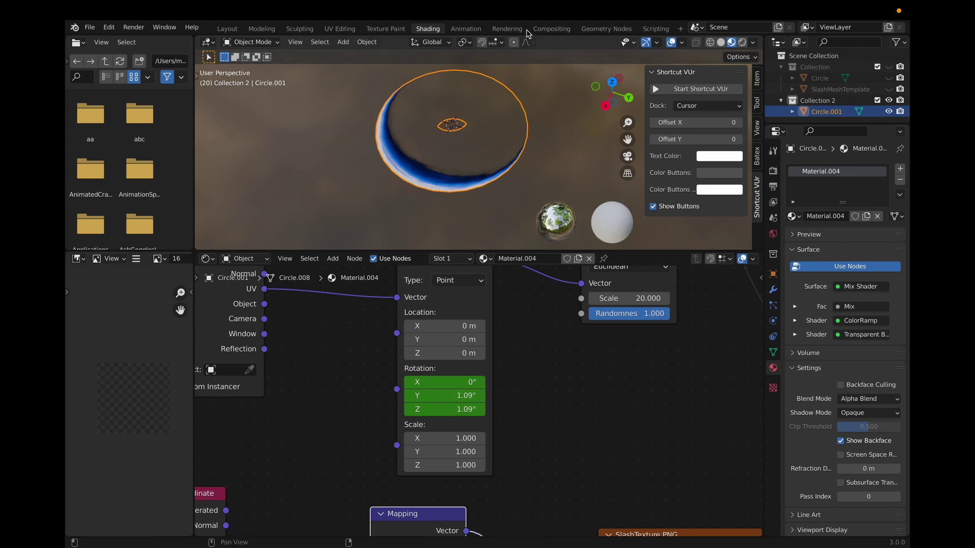
click(227, 29)
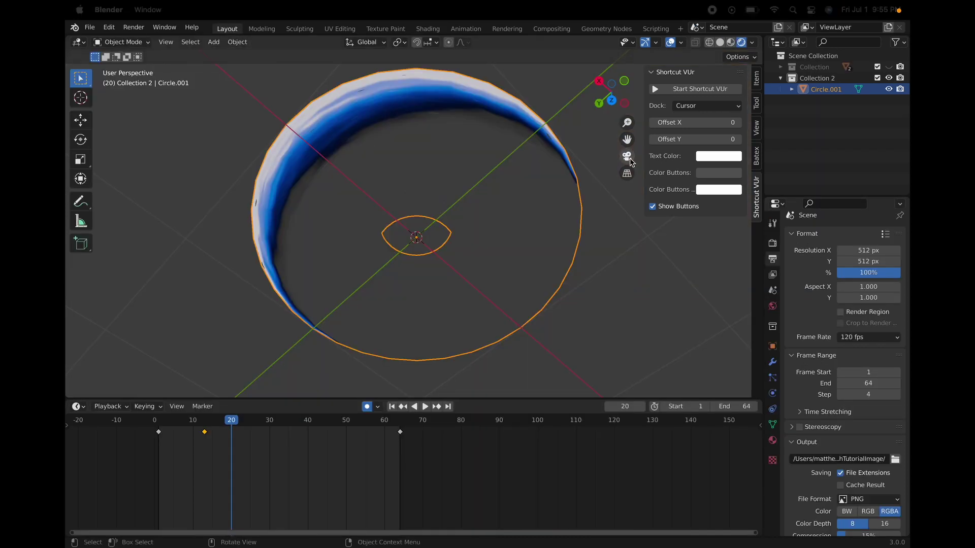
scroll(591, 195, down, 8)
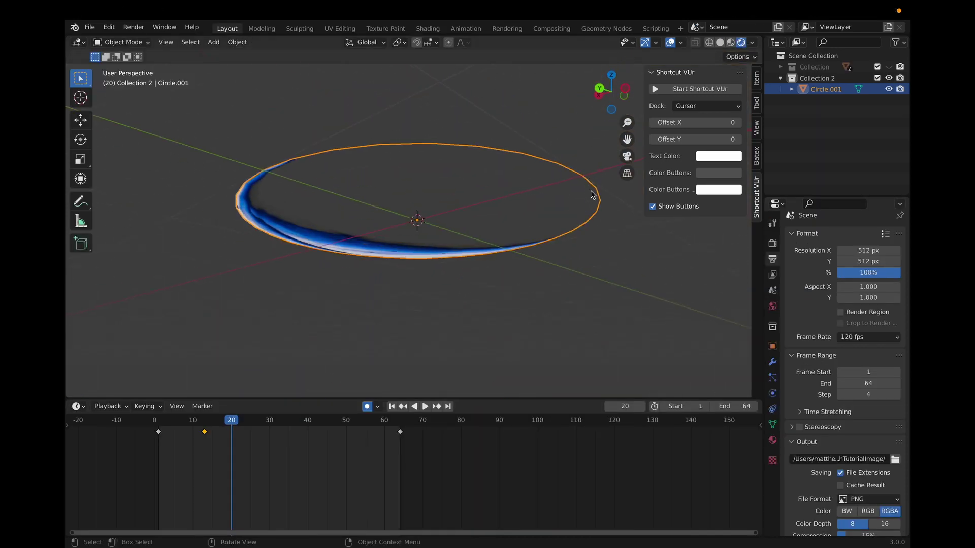
scroll(591, 195, up, 3)
key(space)
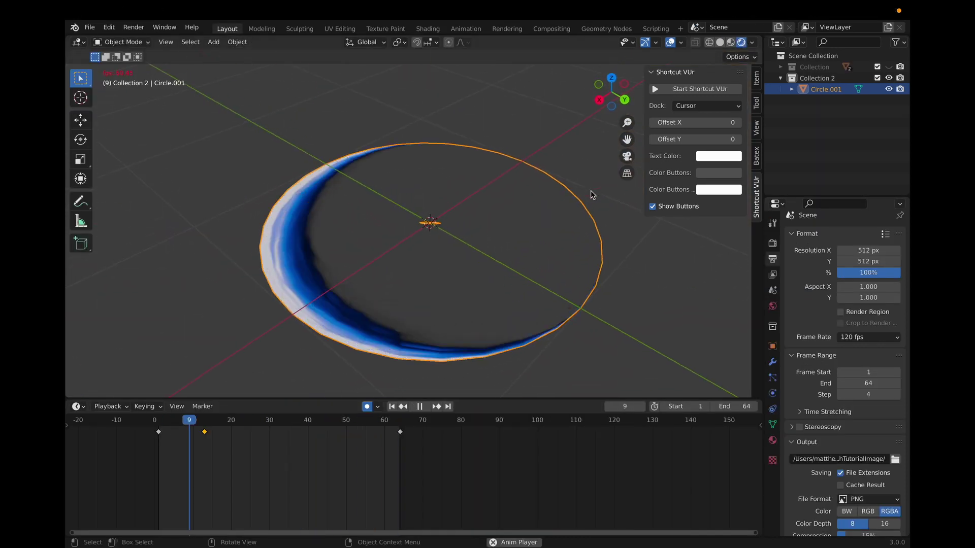